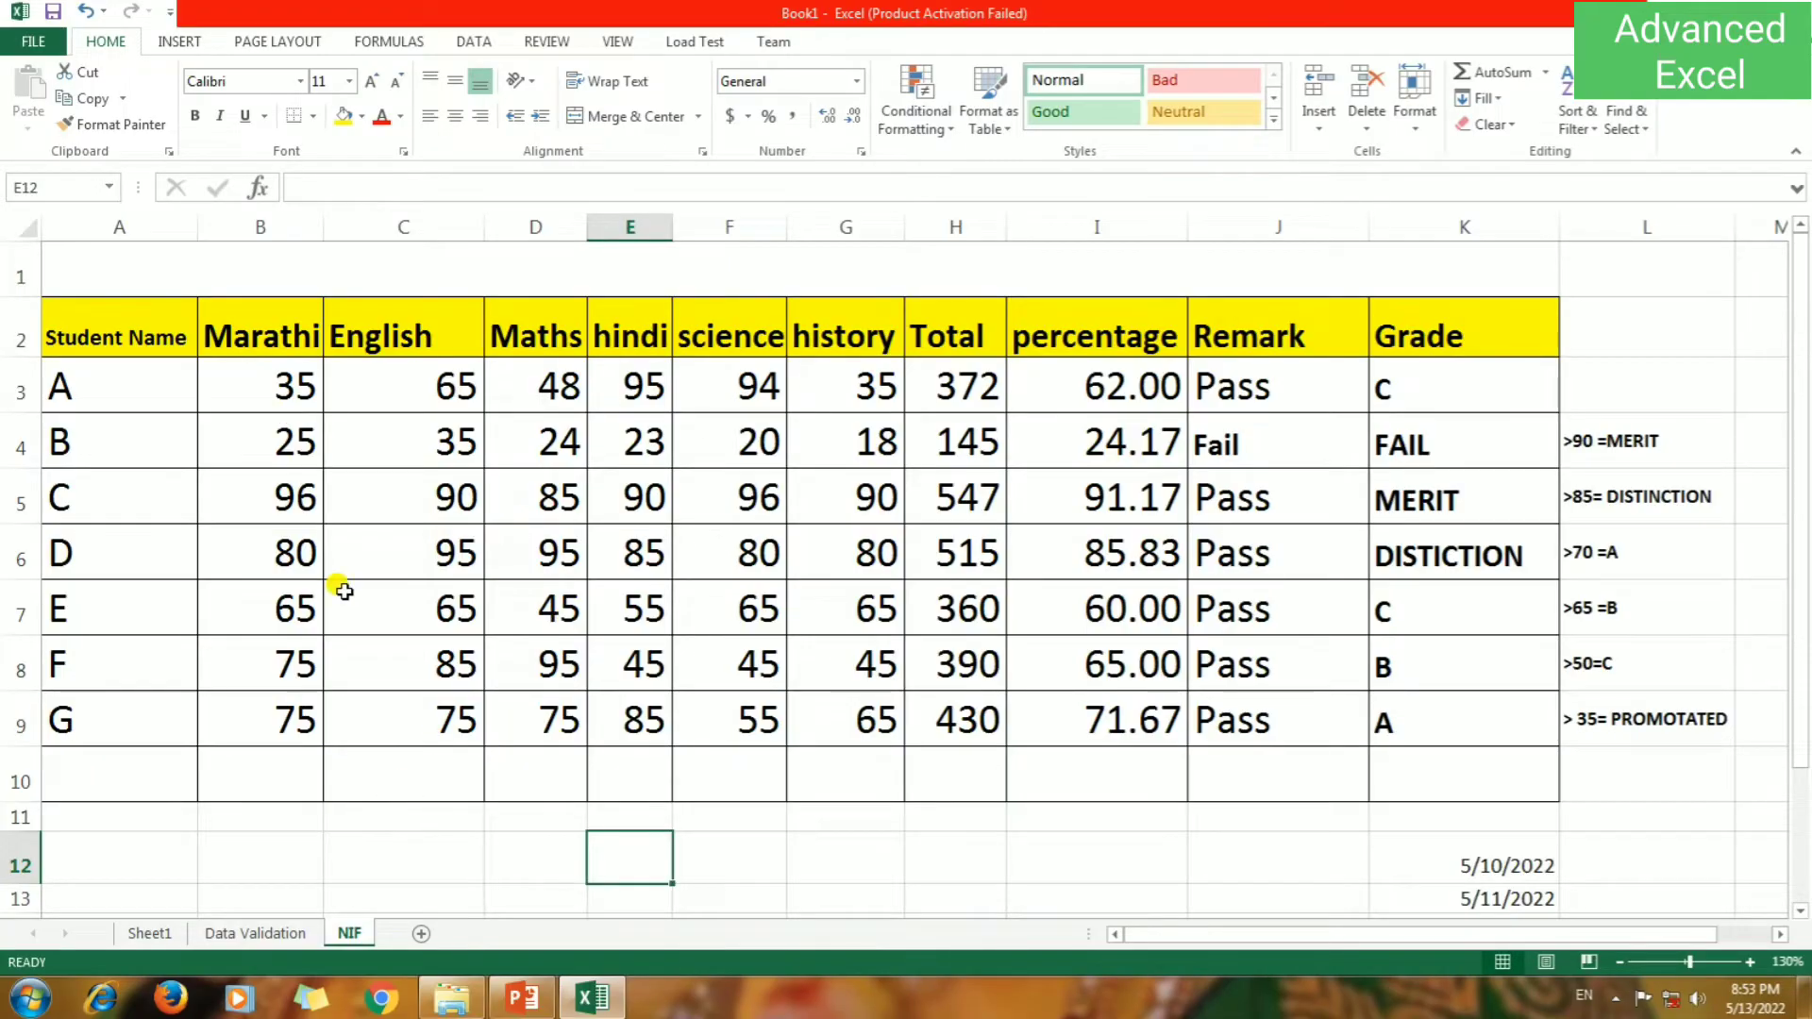
From cell C7, bring up the Conditional Formatting options and dismiss them without choosing a rule.
click(344, 591)
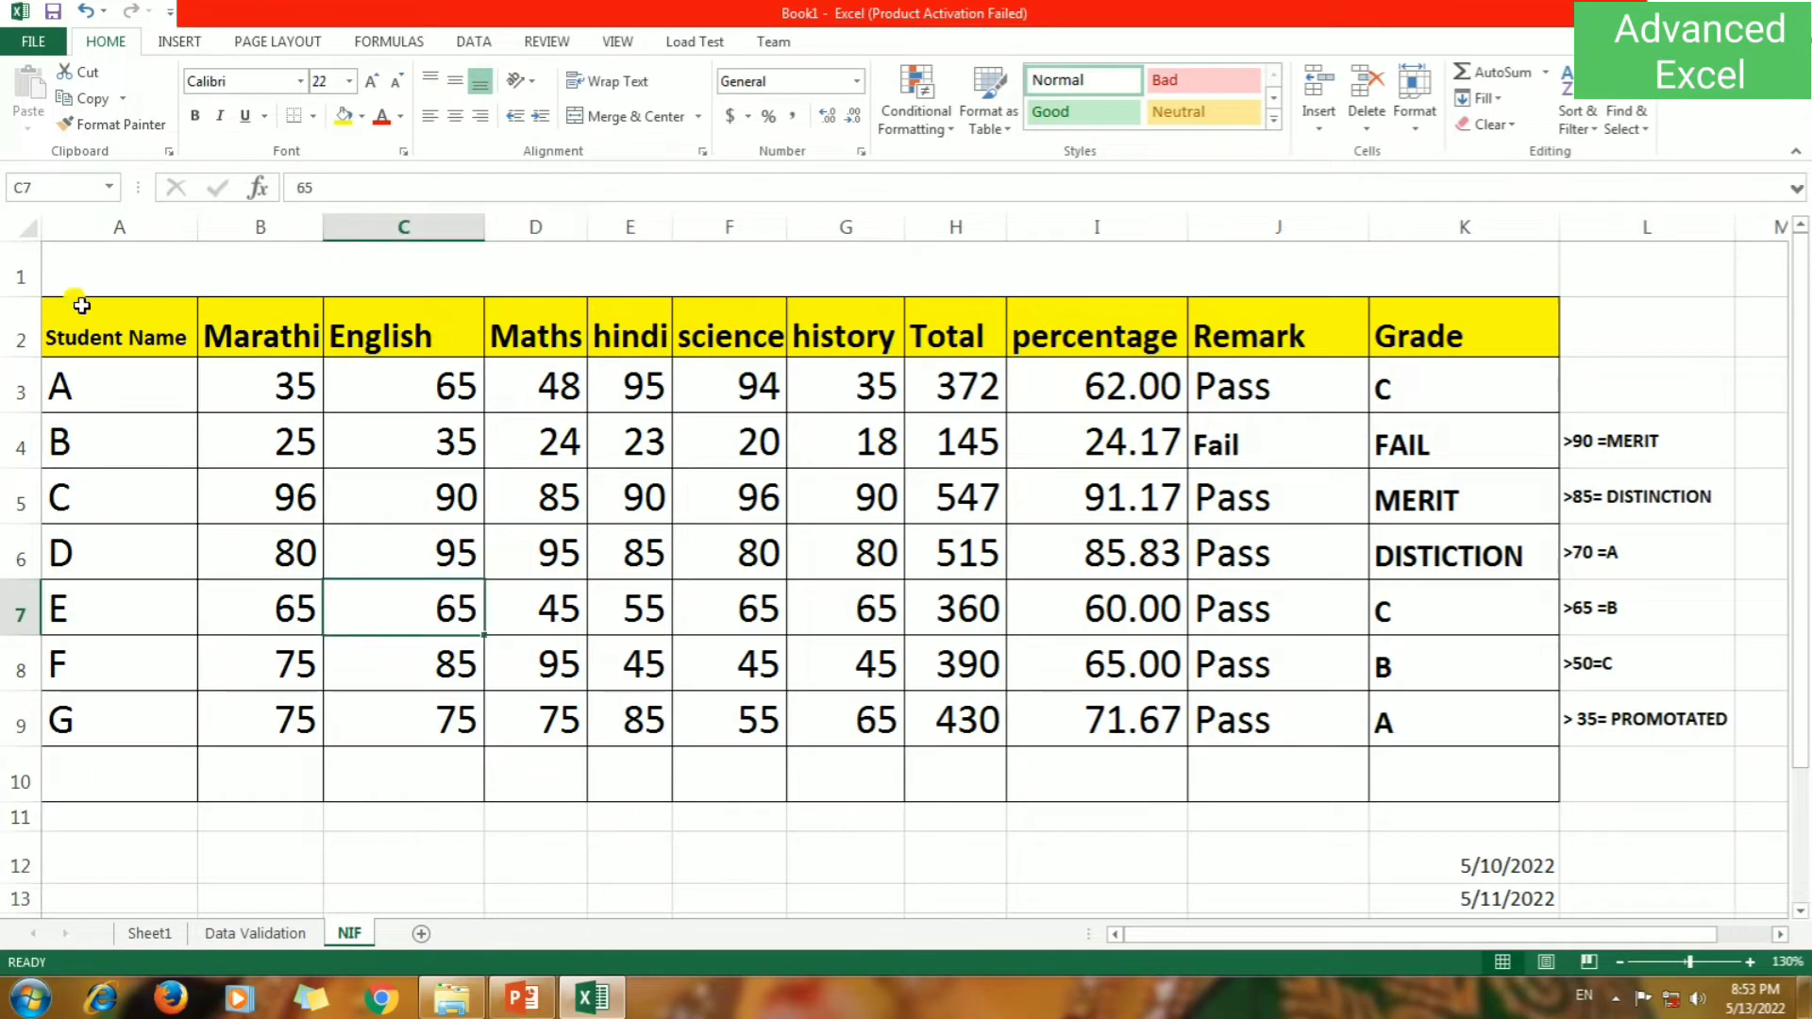
click(915, 132)
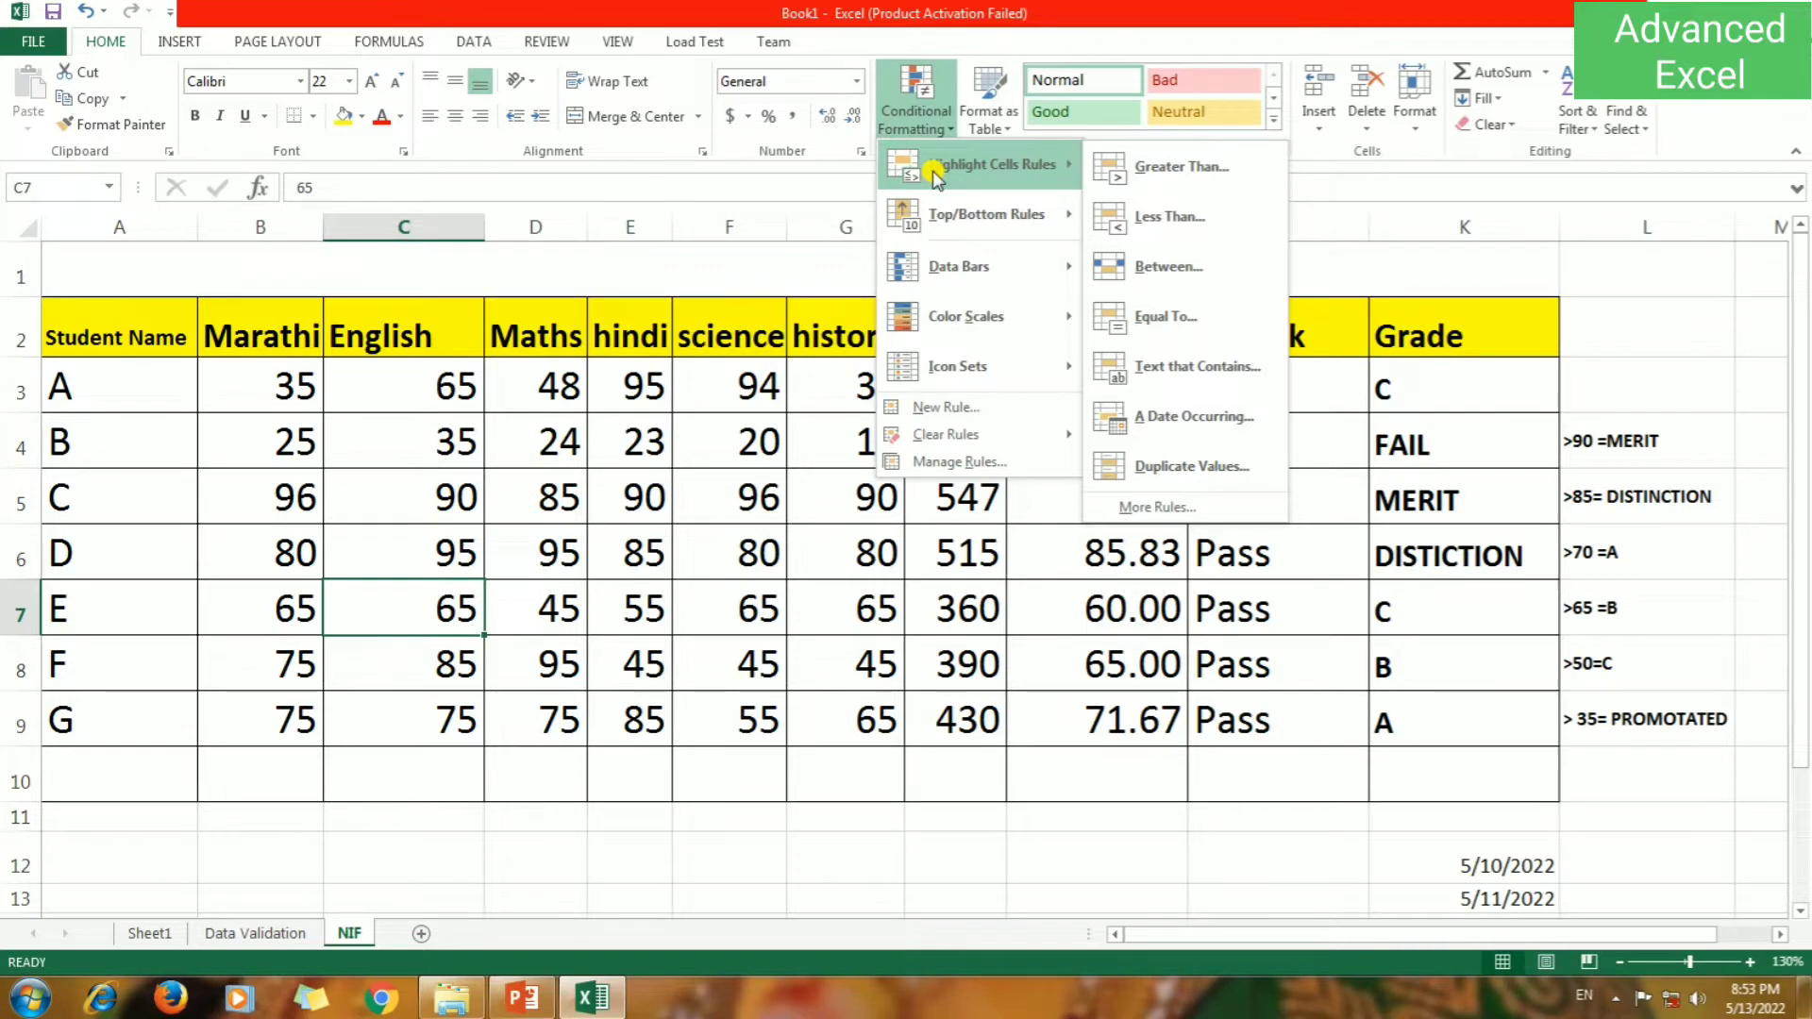
mouse_move(986, 214)
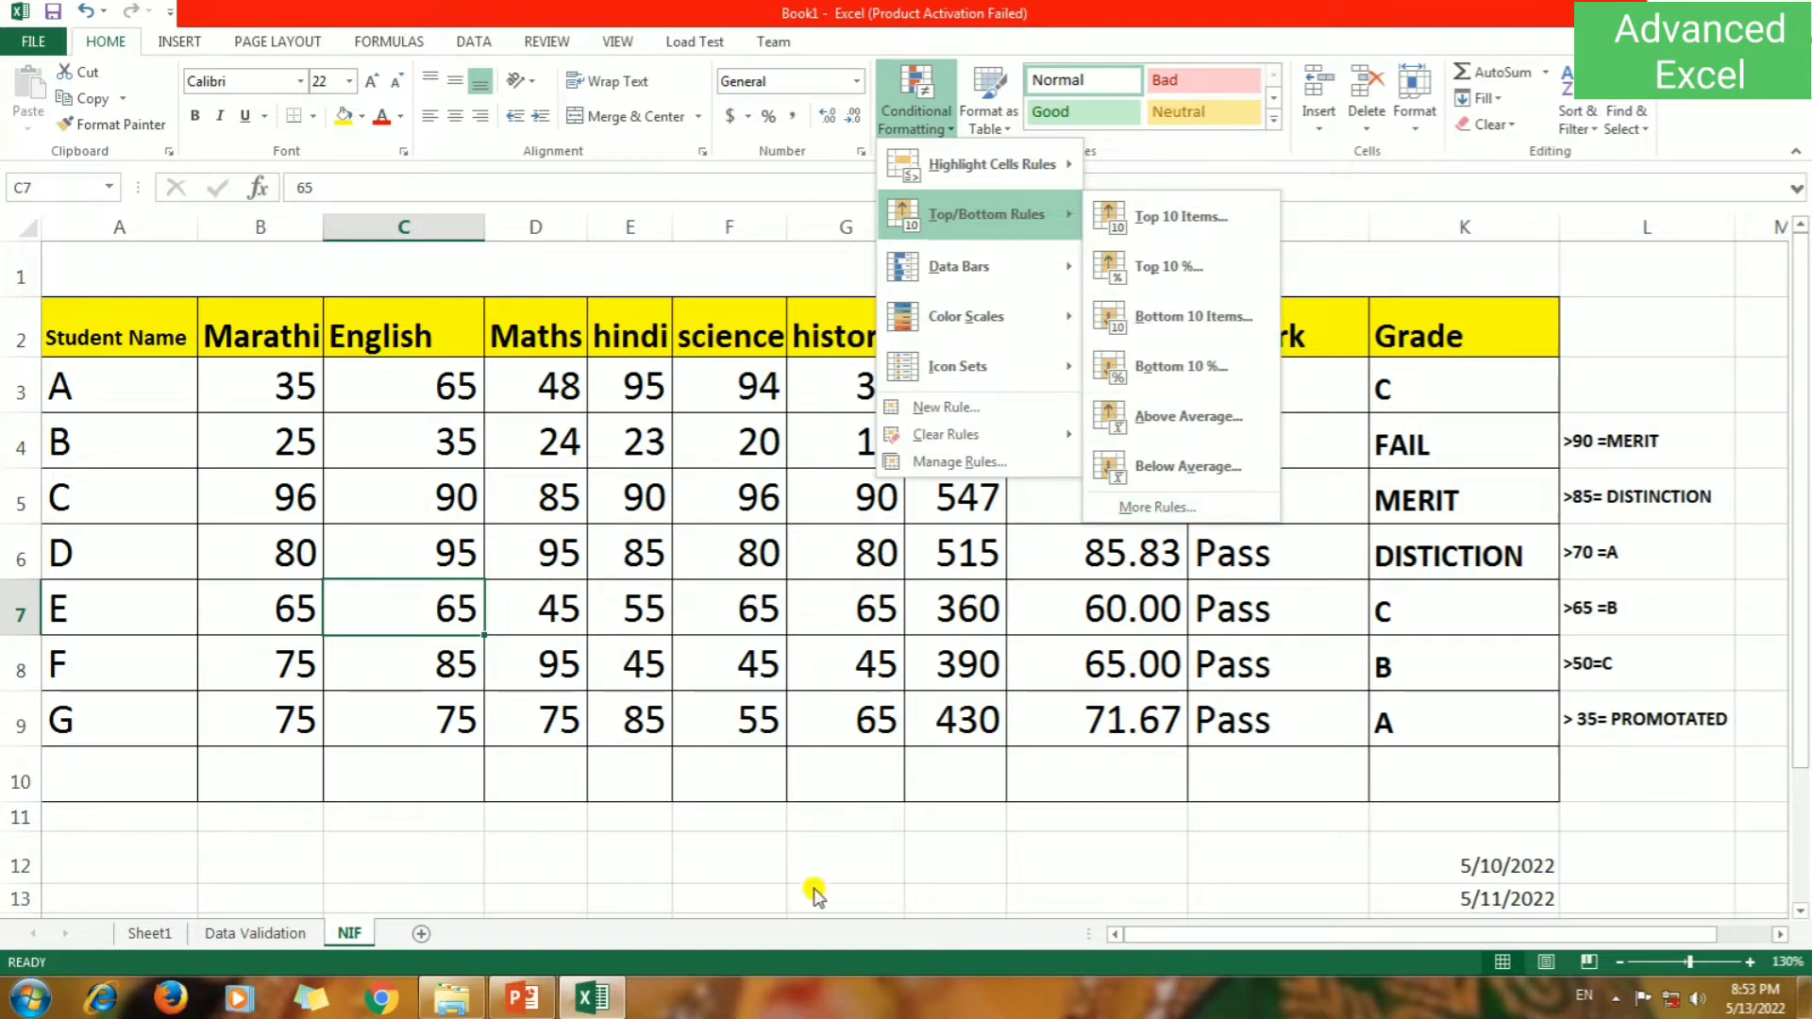
click(718, 859)
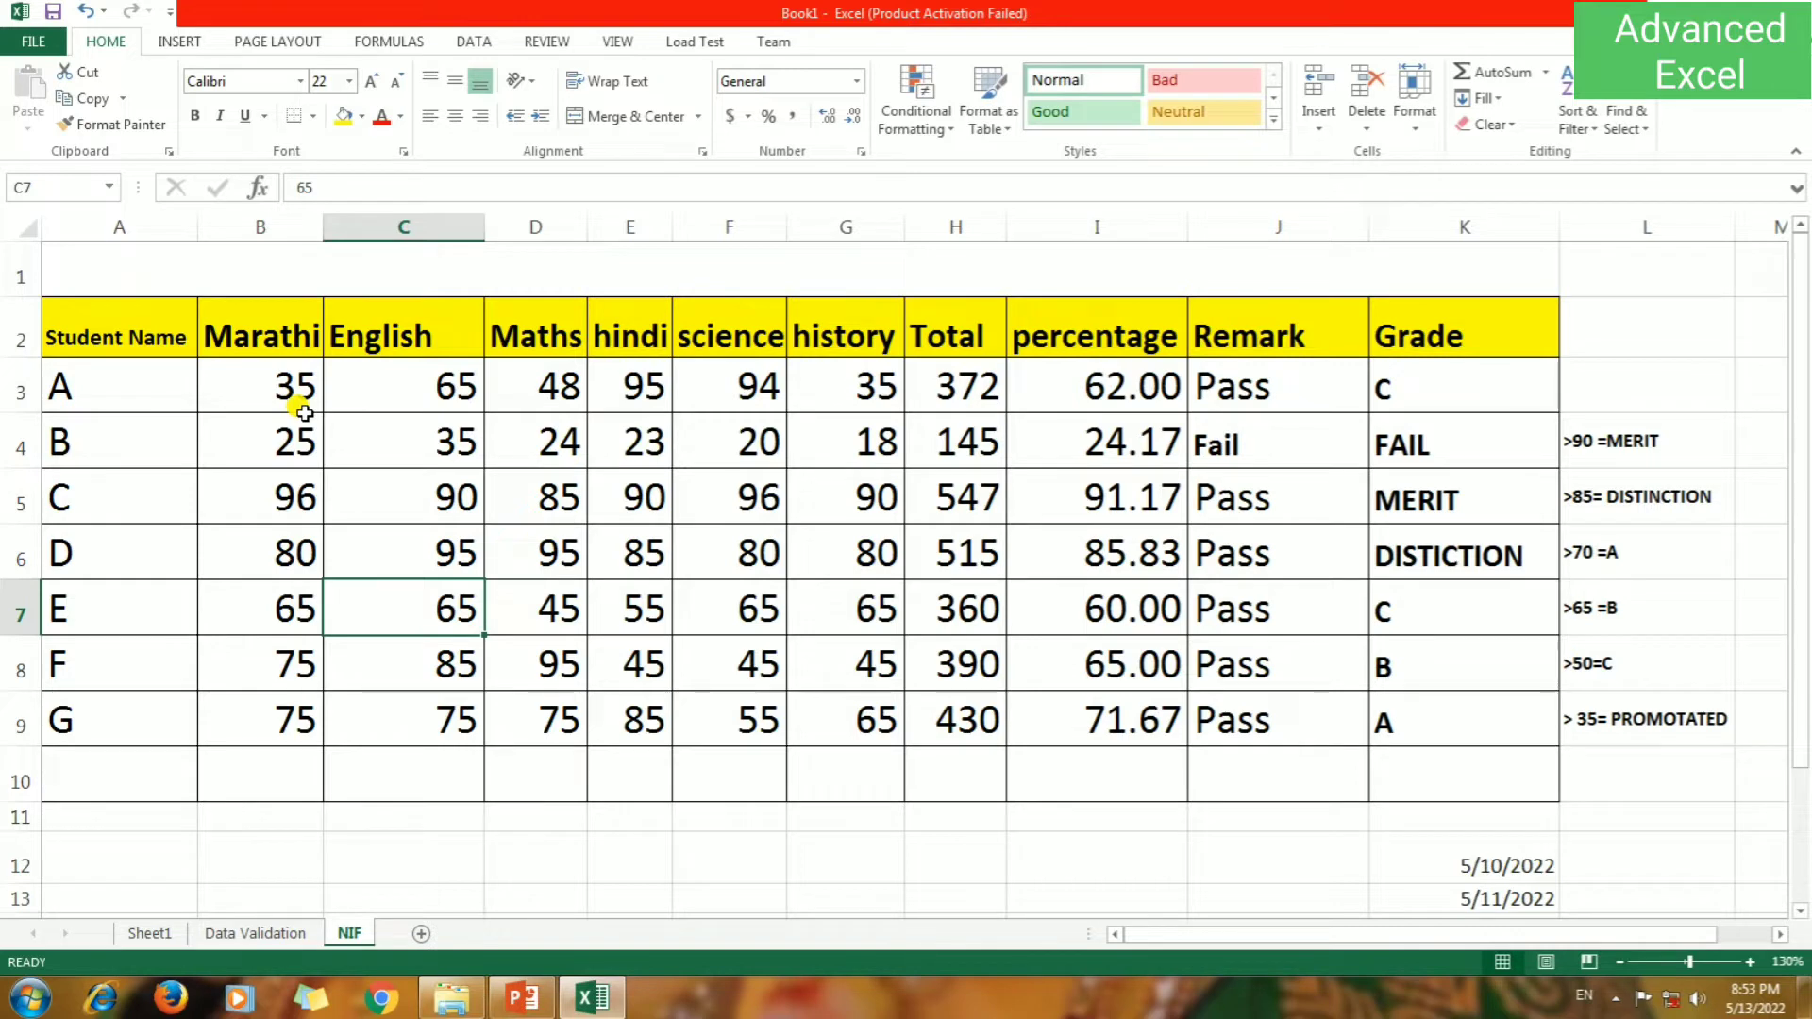
Apply a Top 5 Items rule to totals H3:H9 with light red fill and dark red text.
drag(288, 377, 276, 708)
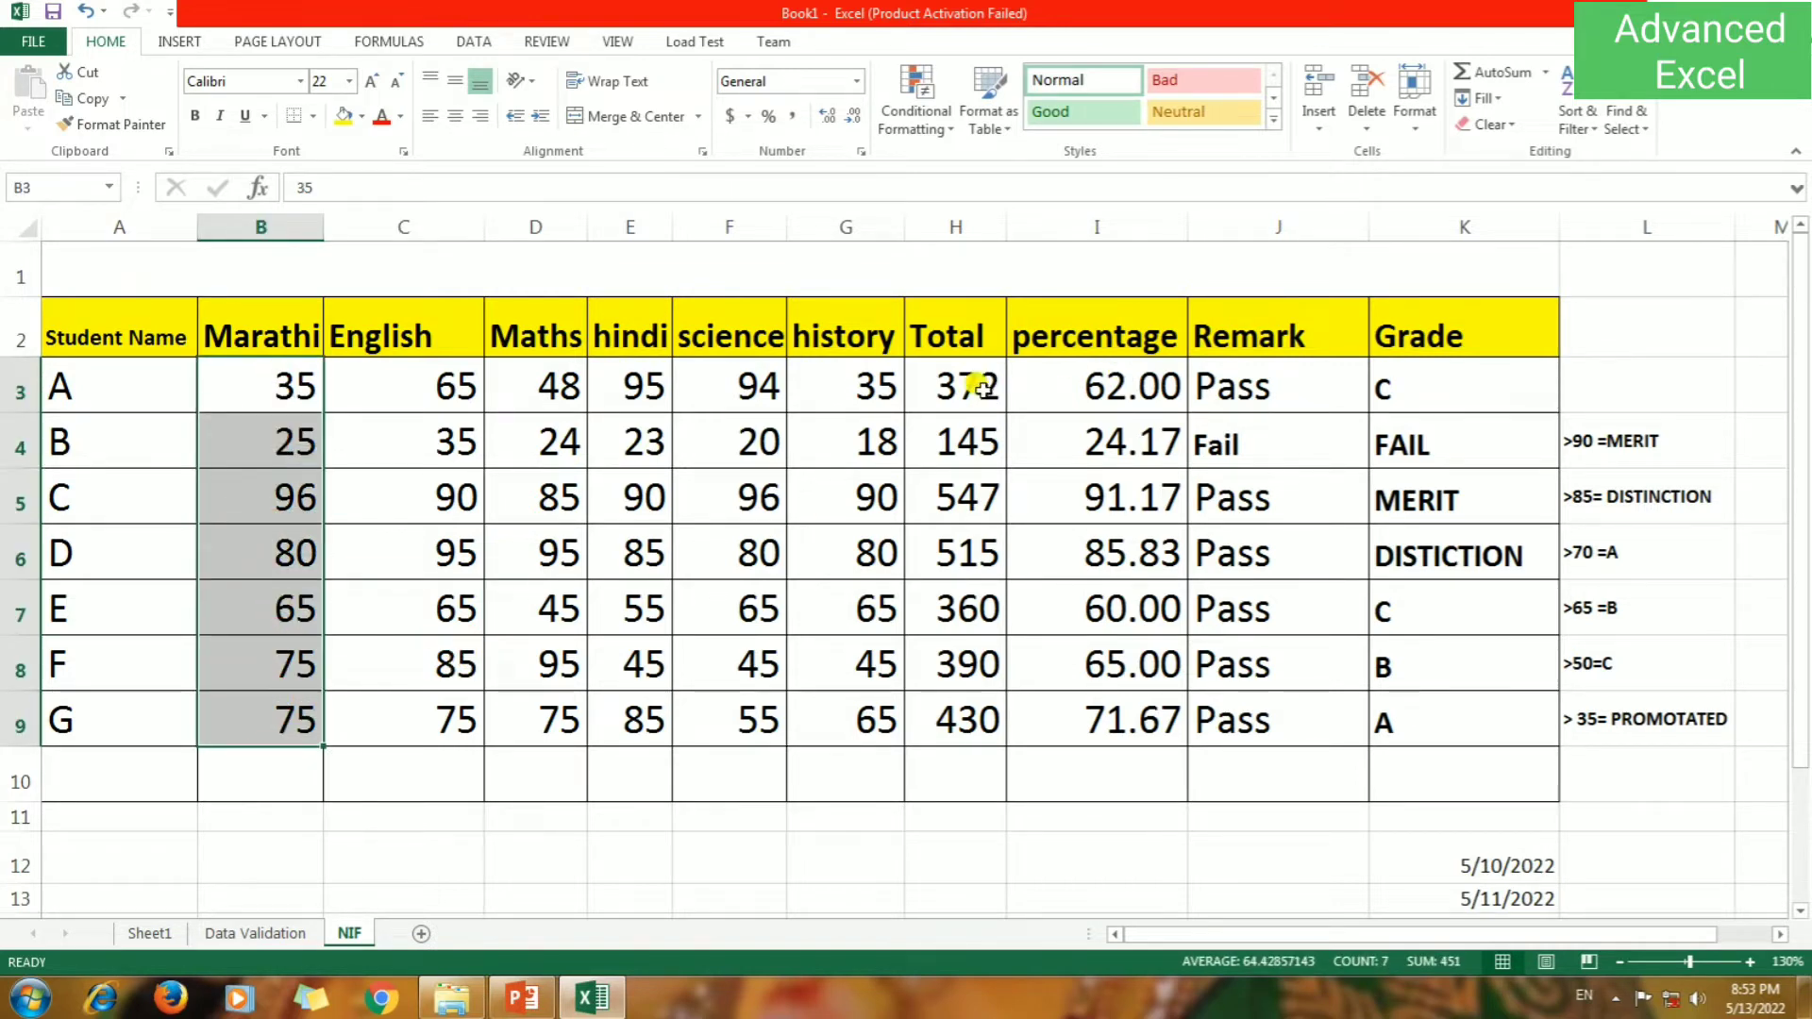
drag(982, 387, 993, 727)
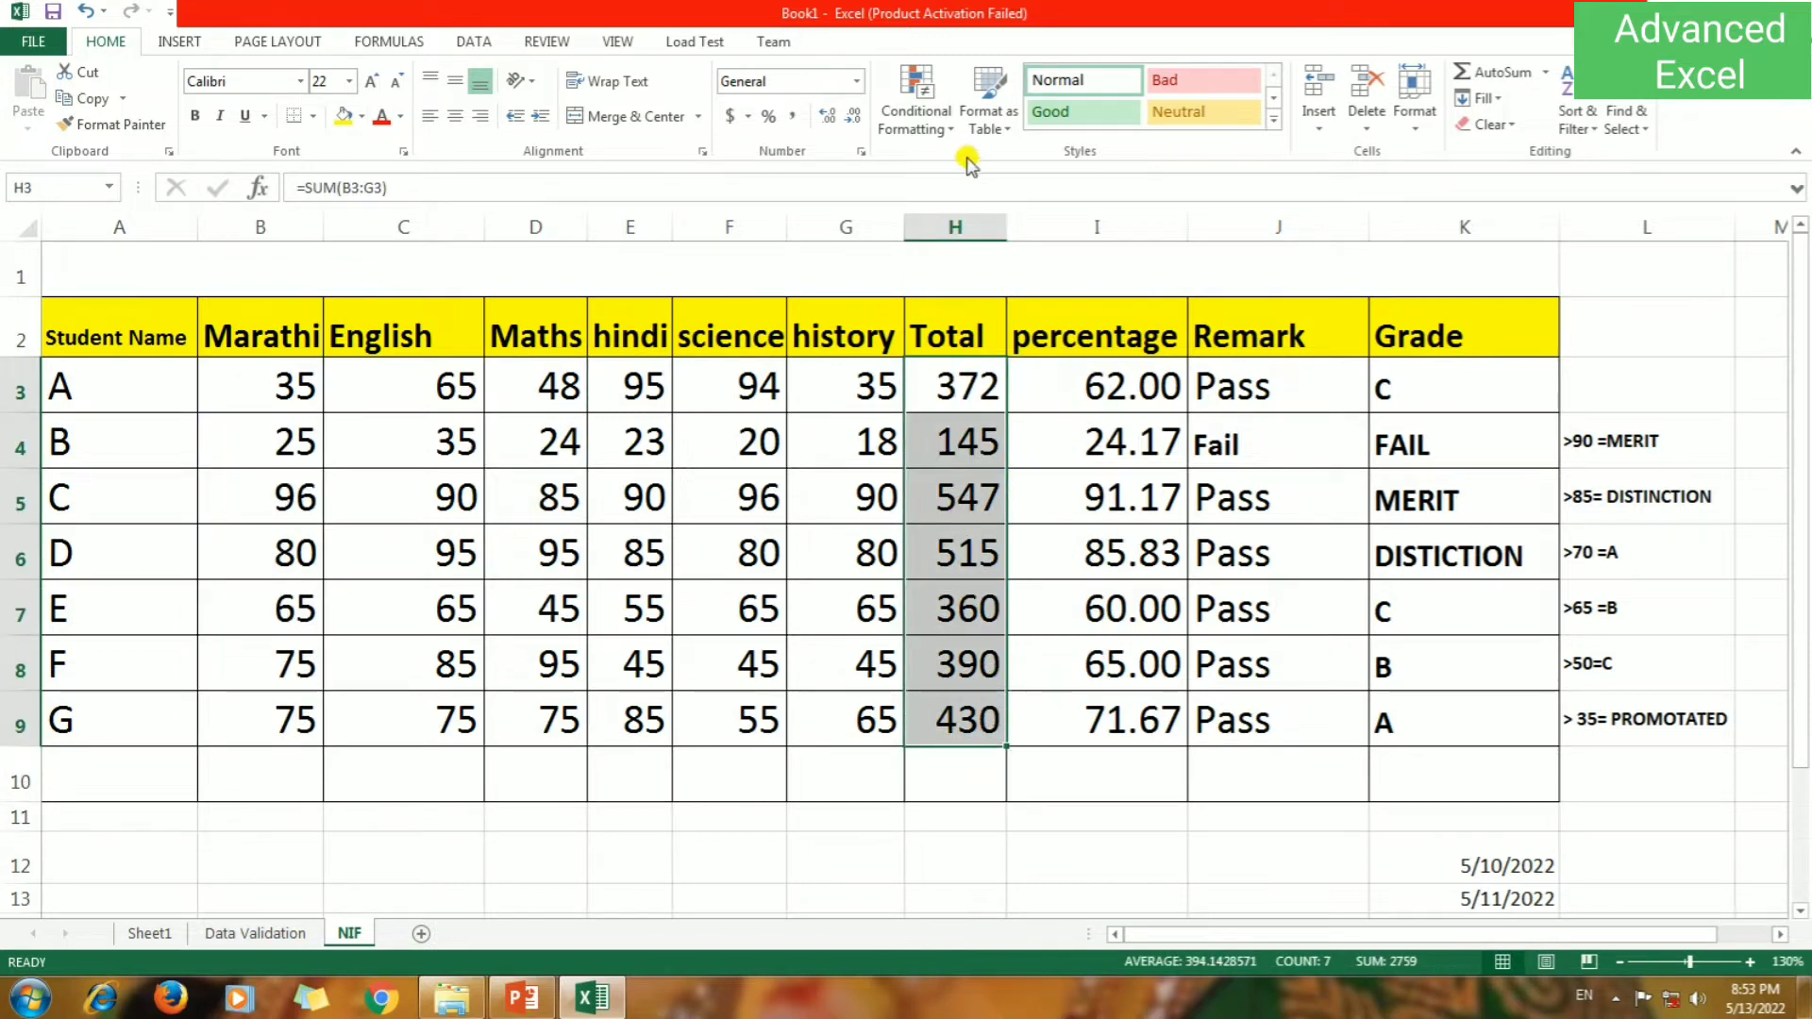
click(918, 118)
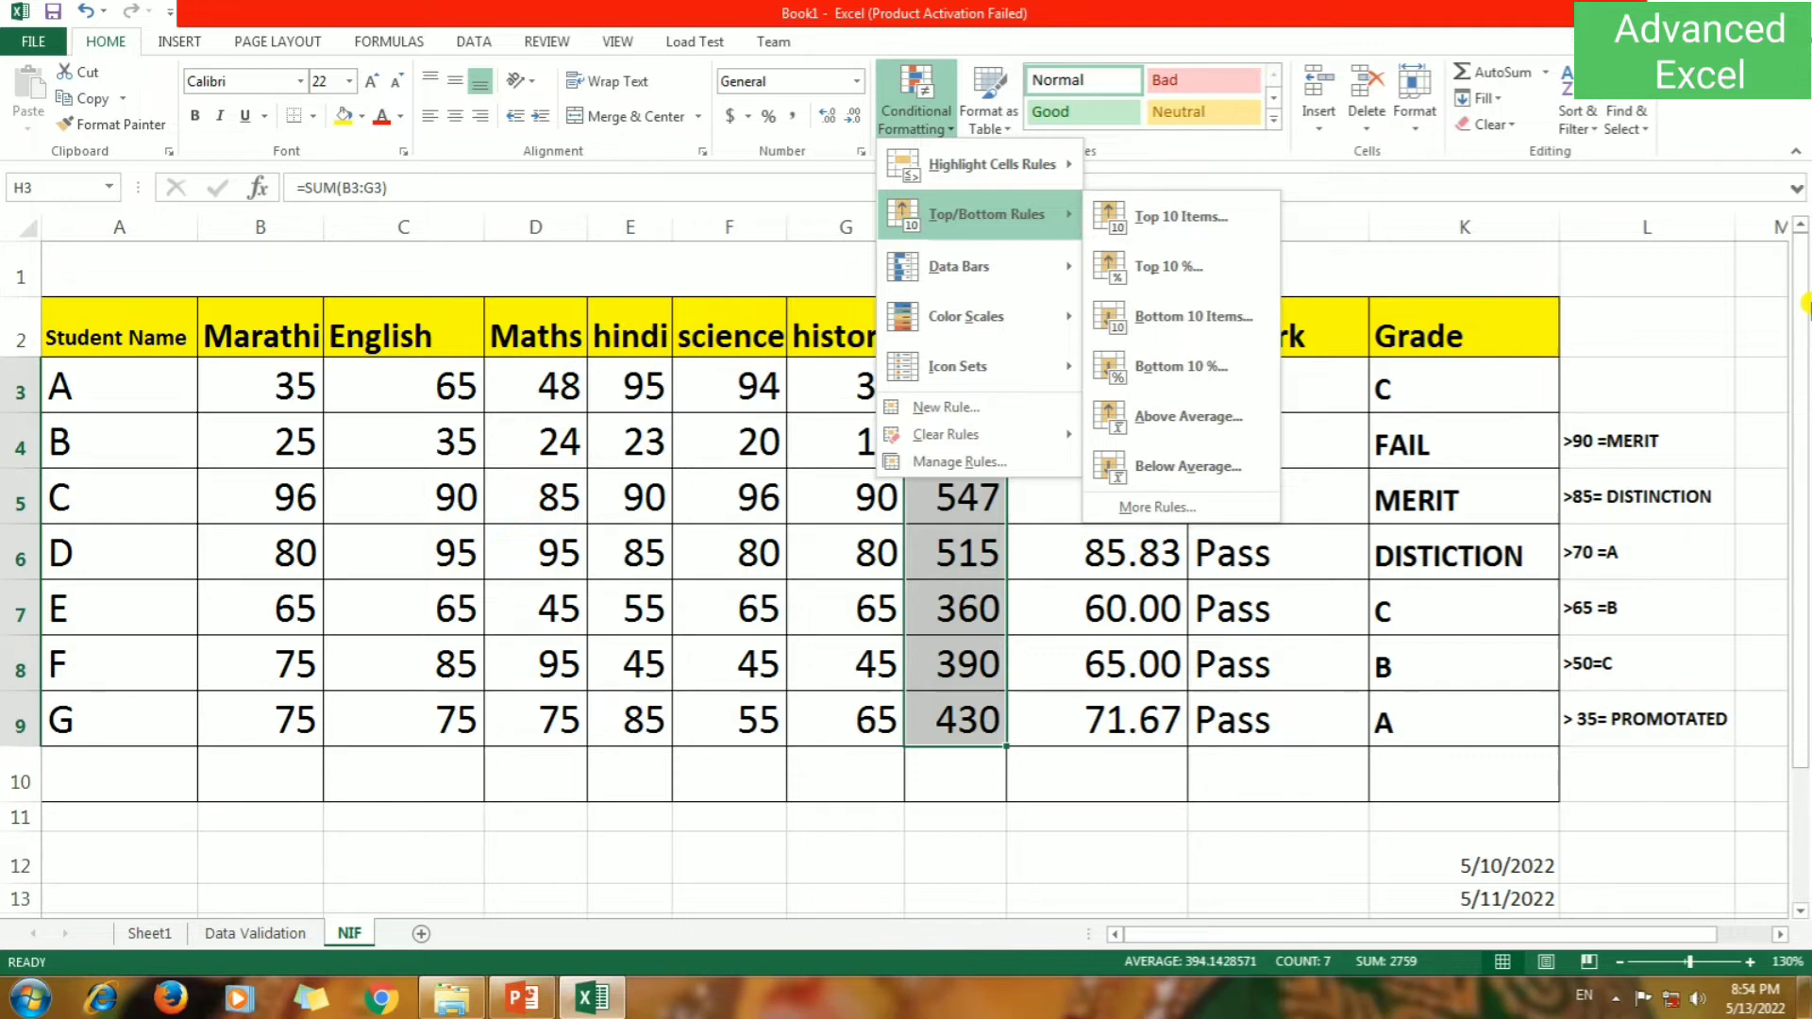
click(1132, 226)
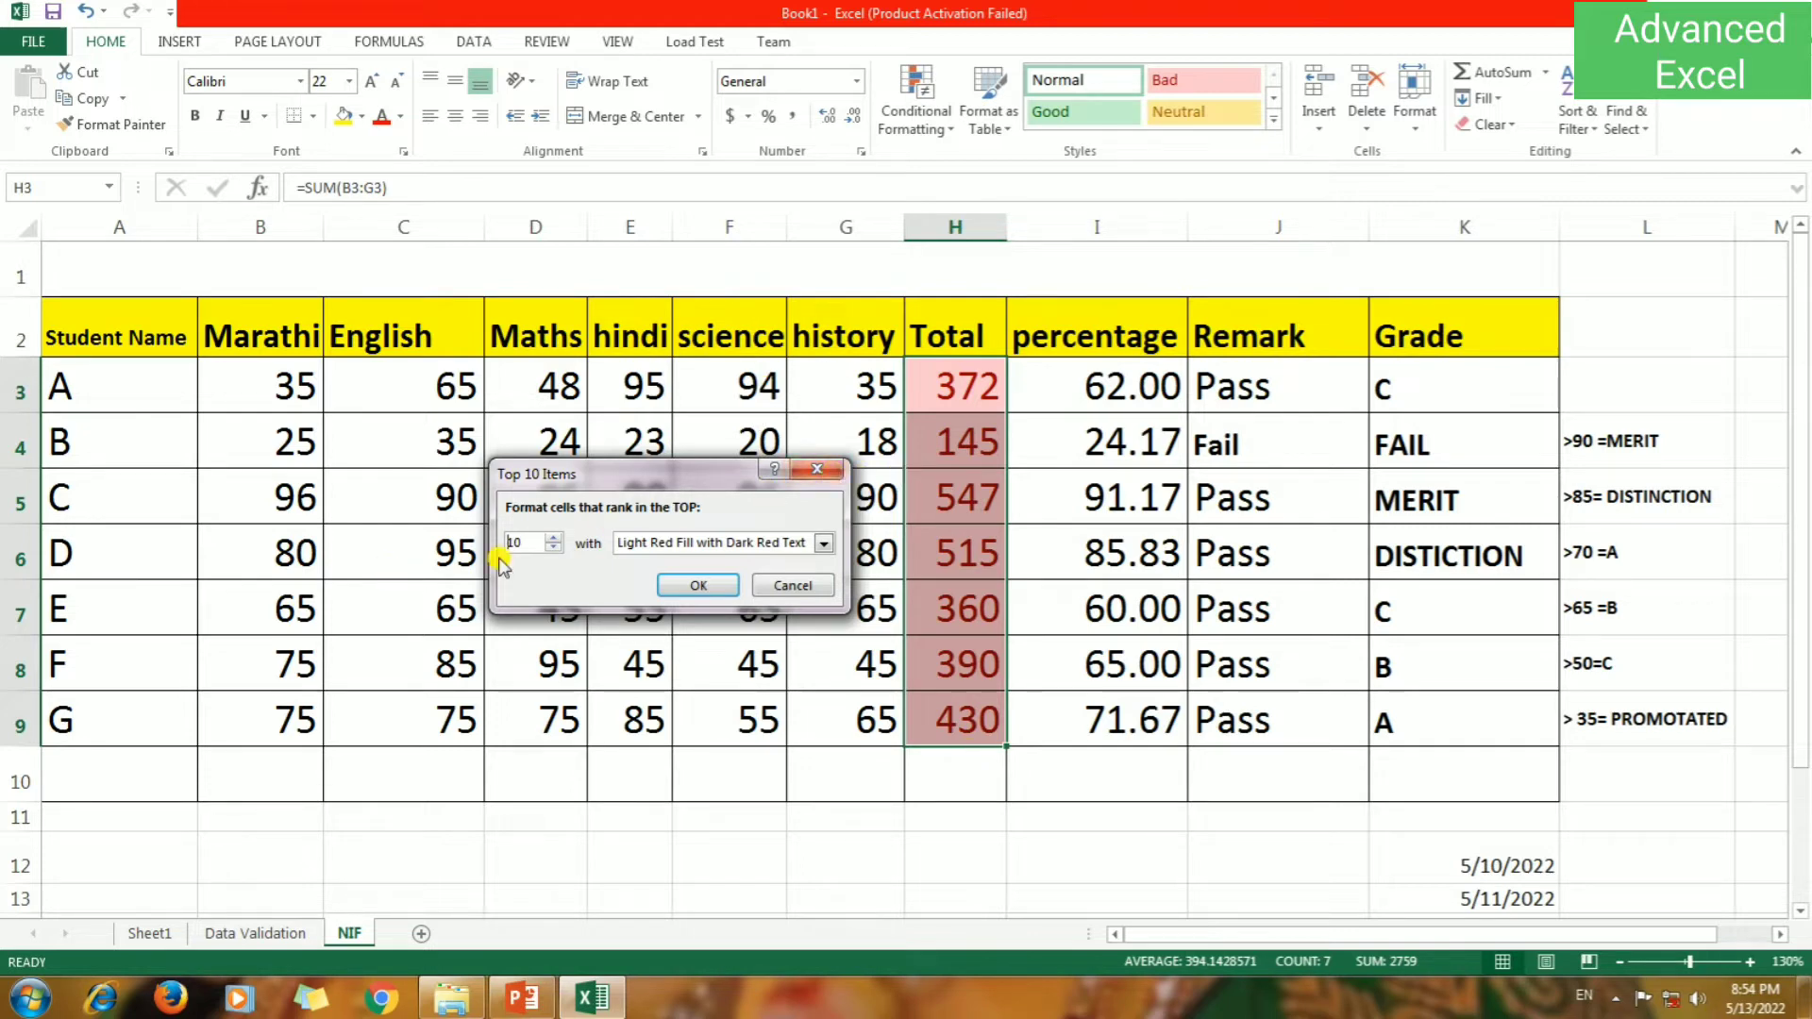
click(553, 537)
click(553, 549)
click(554, 548)
click(553, 548)
click(553, 548)
click(553, 548)
click(553, 548)
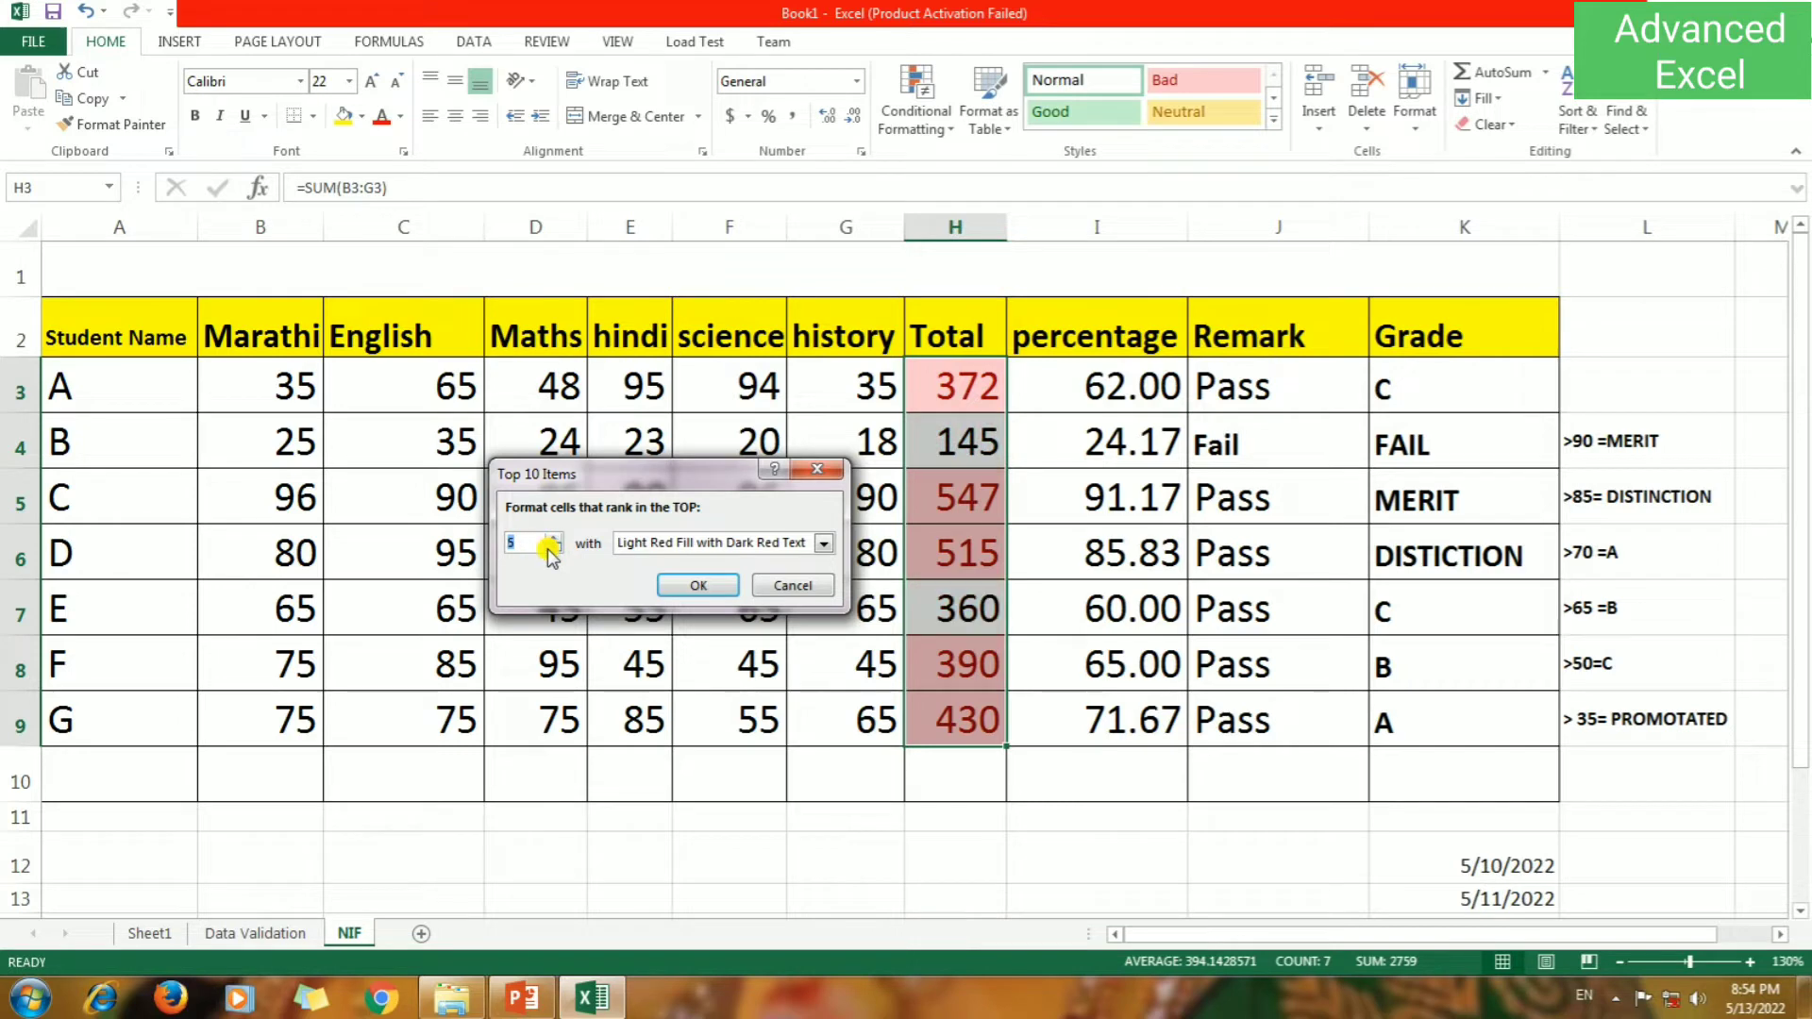
click(553, 548)
click(554, 537)
click(686, 585)
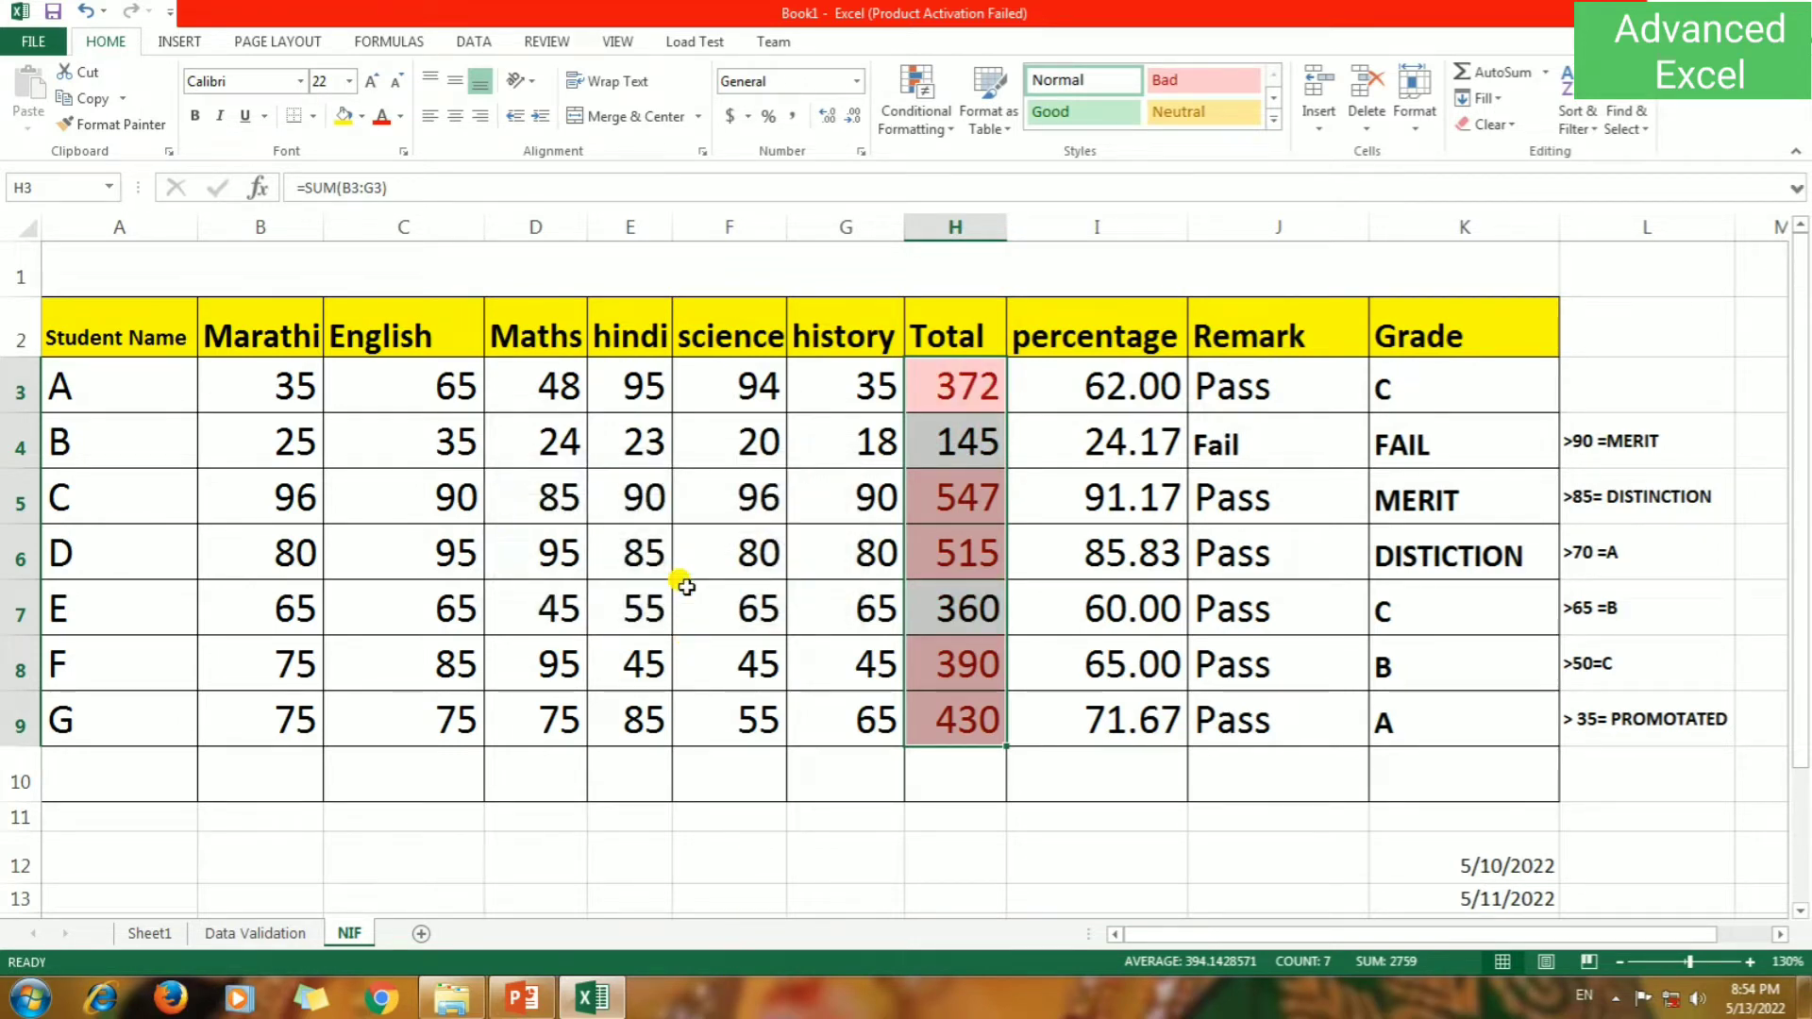
Check totals in H7, H8 and H6, then reselect H3:H9.
click(986, 615)
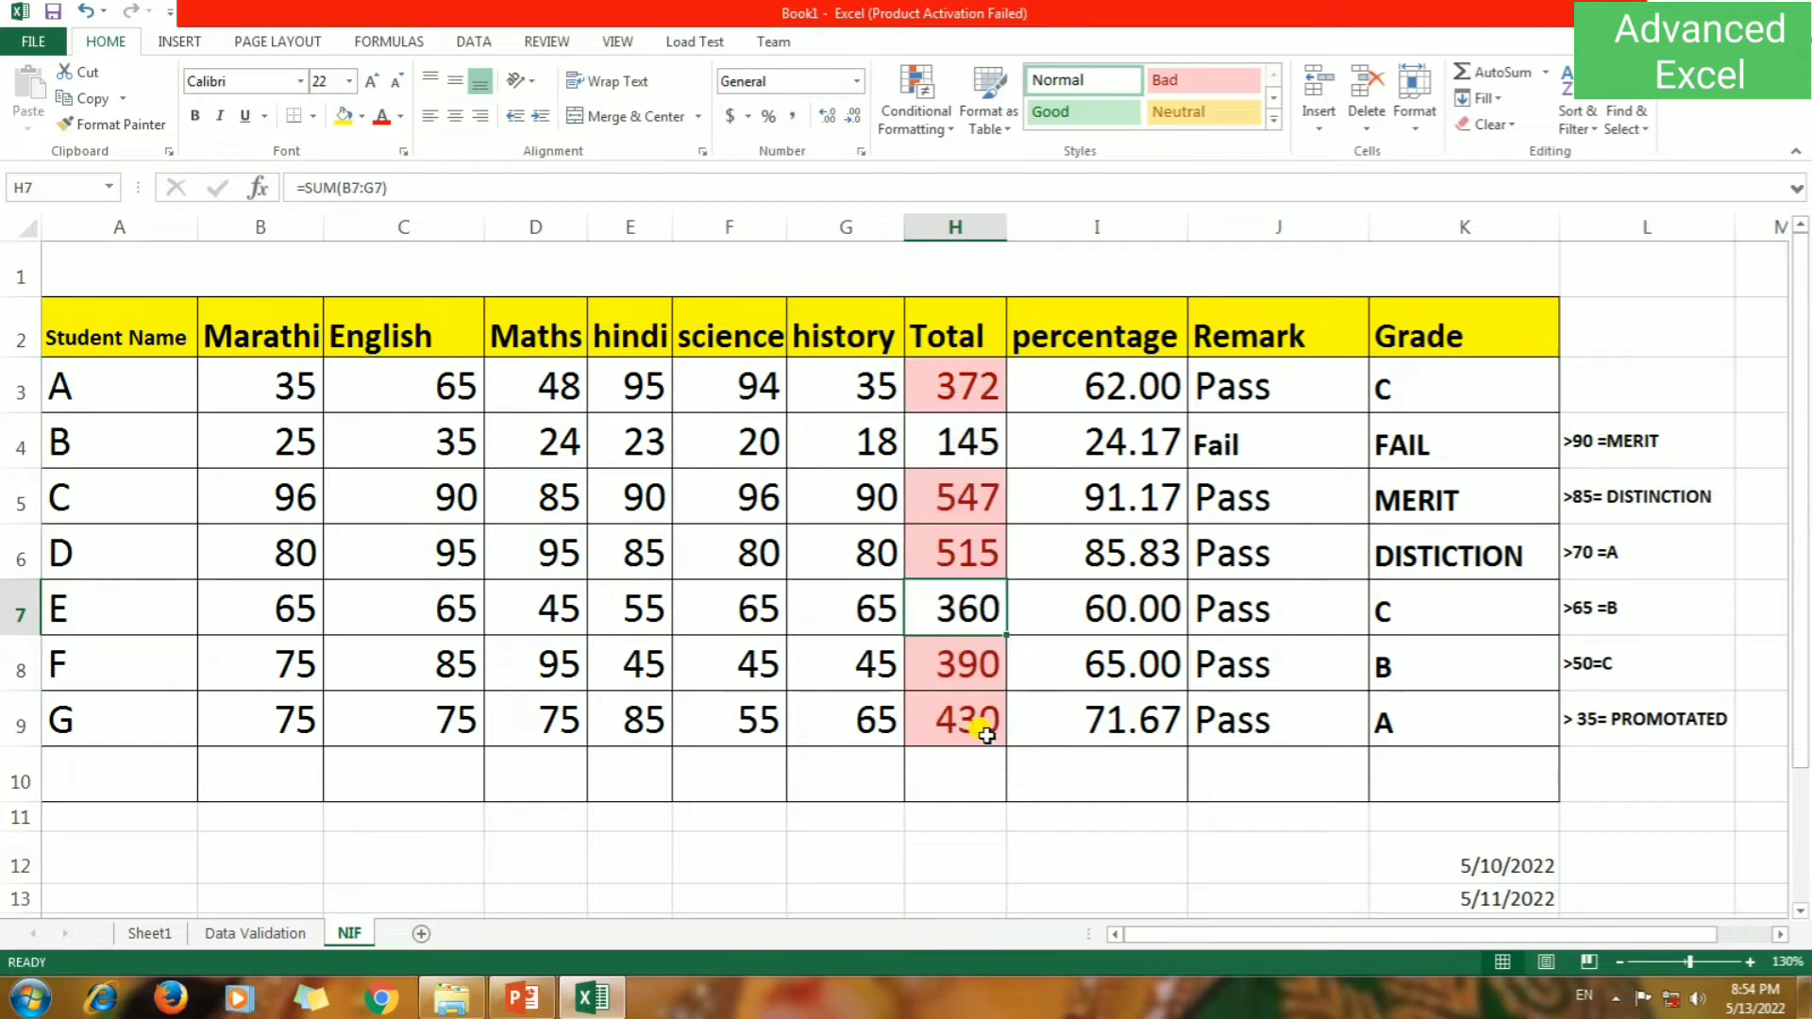
click(978, 672)
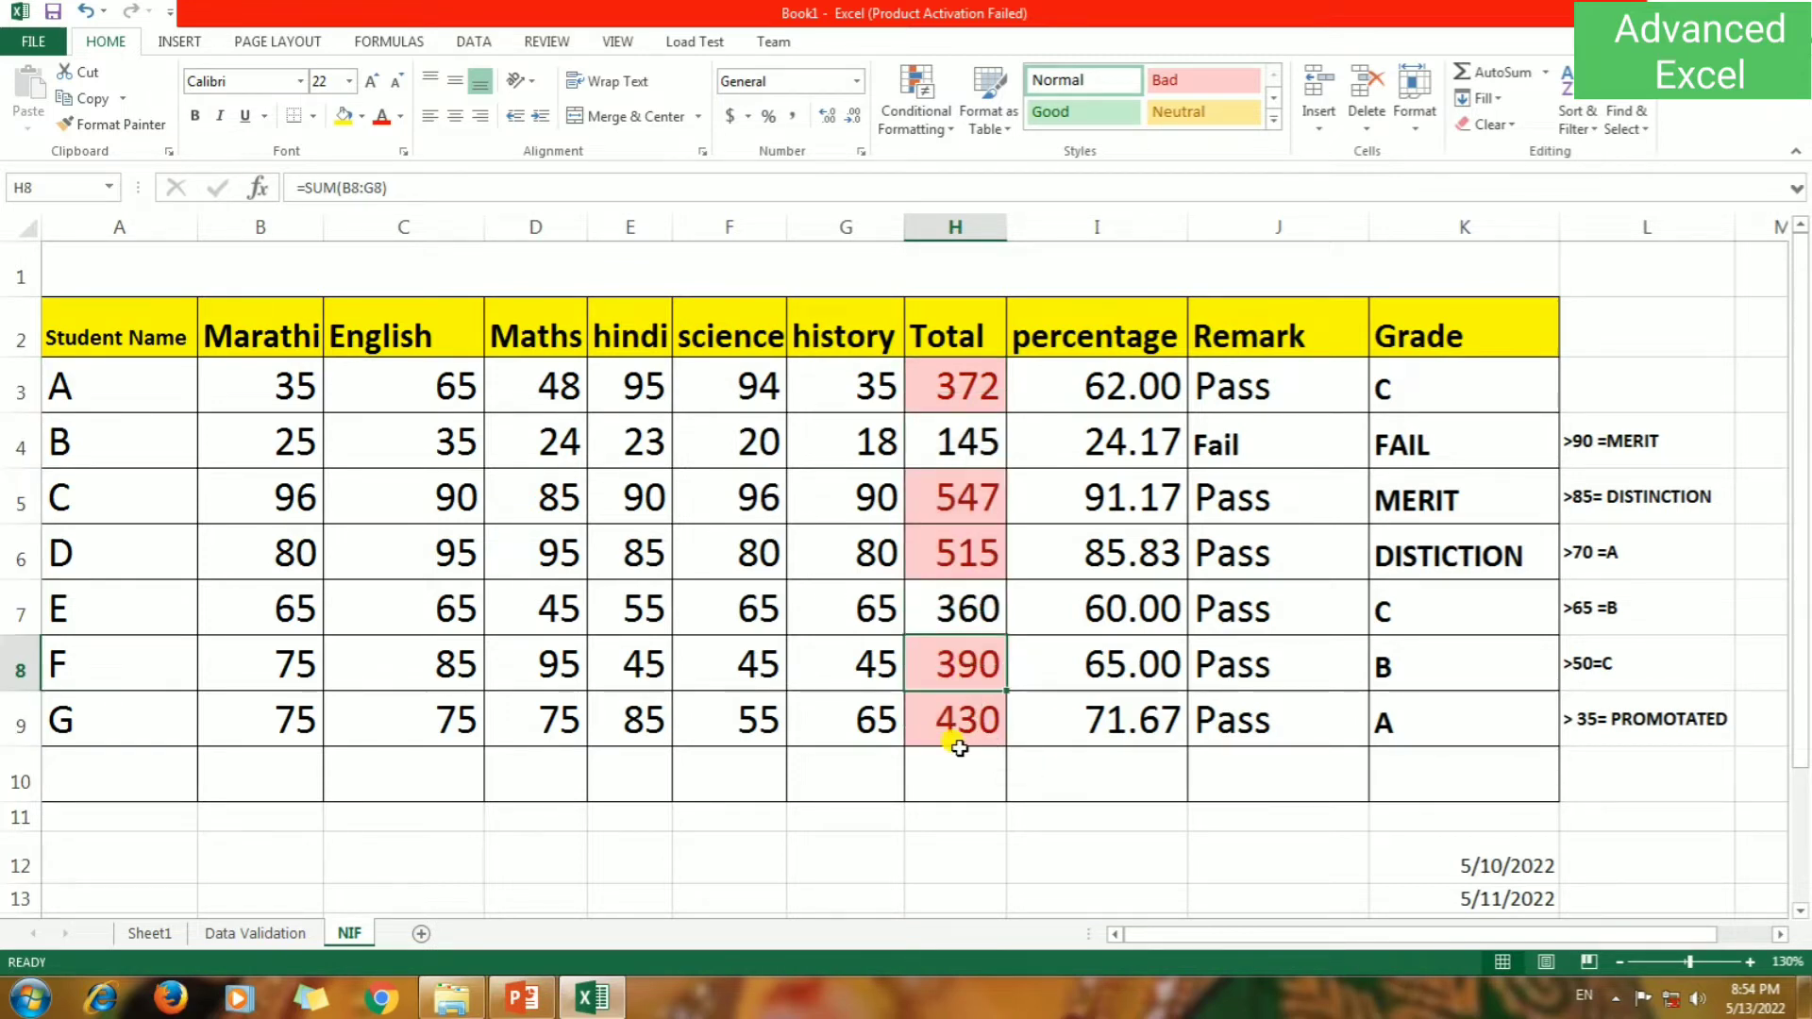
click(944, 557)
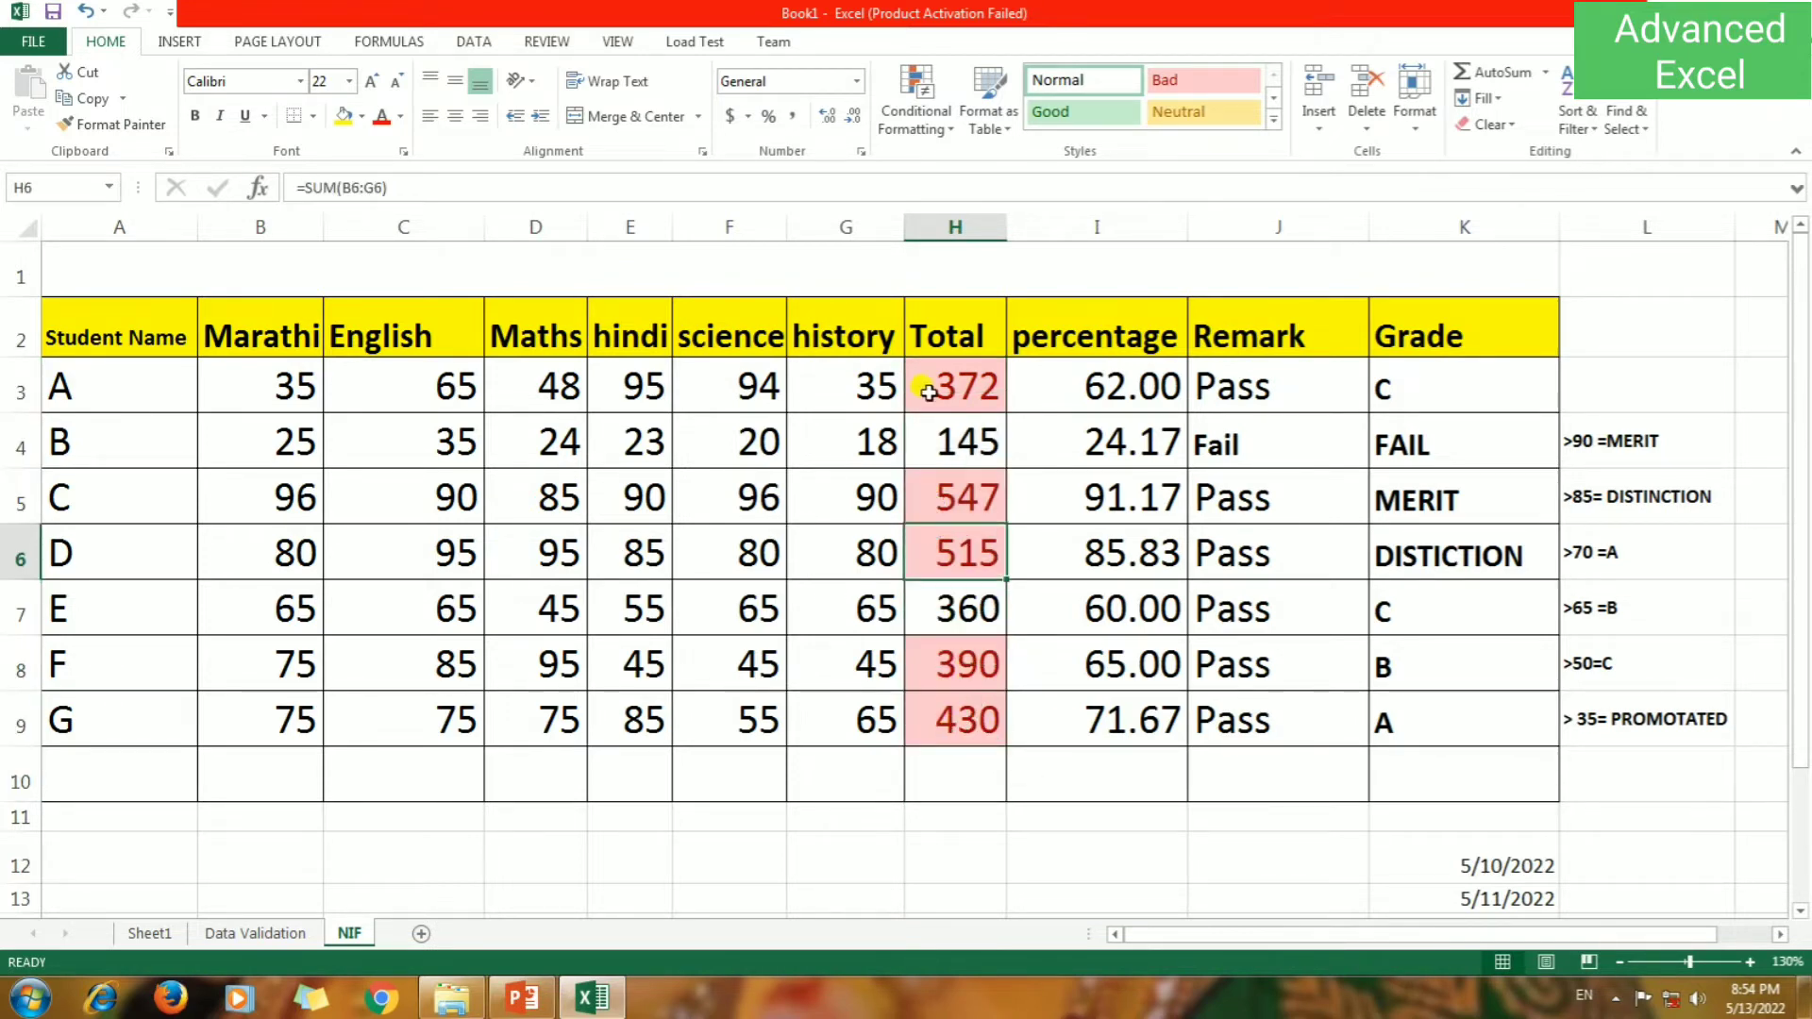
drag(930, 387, 962, 717)
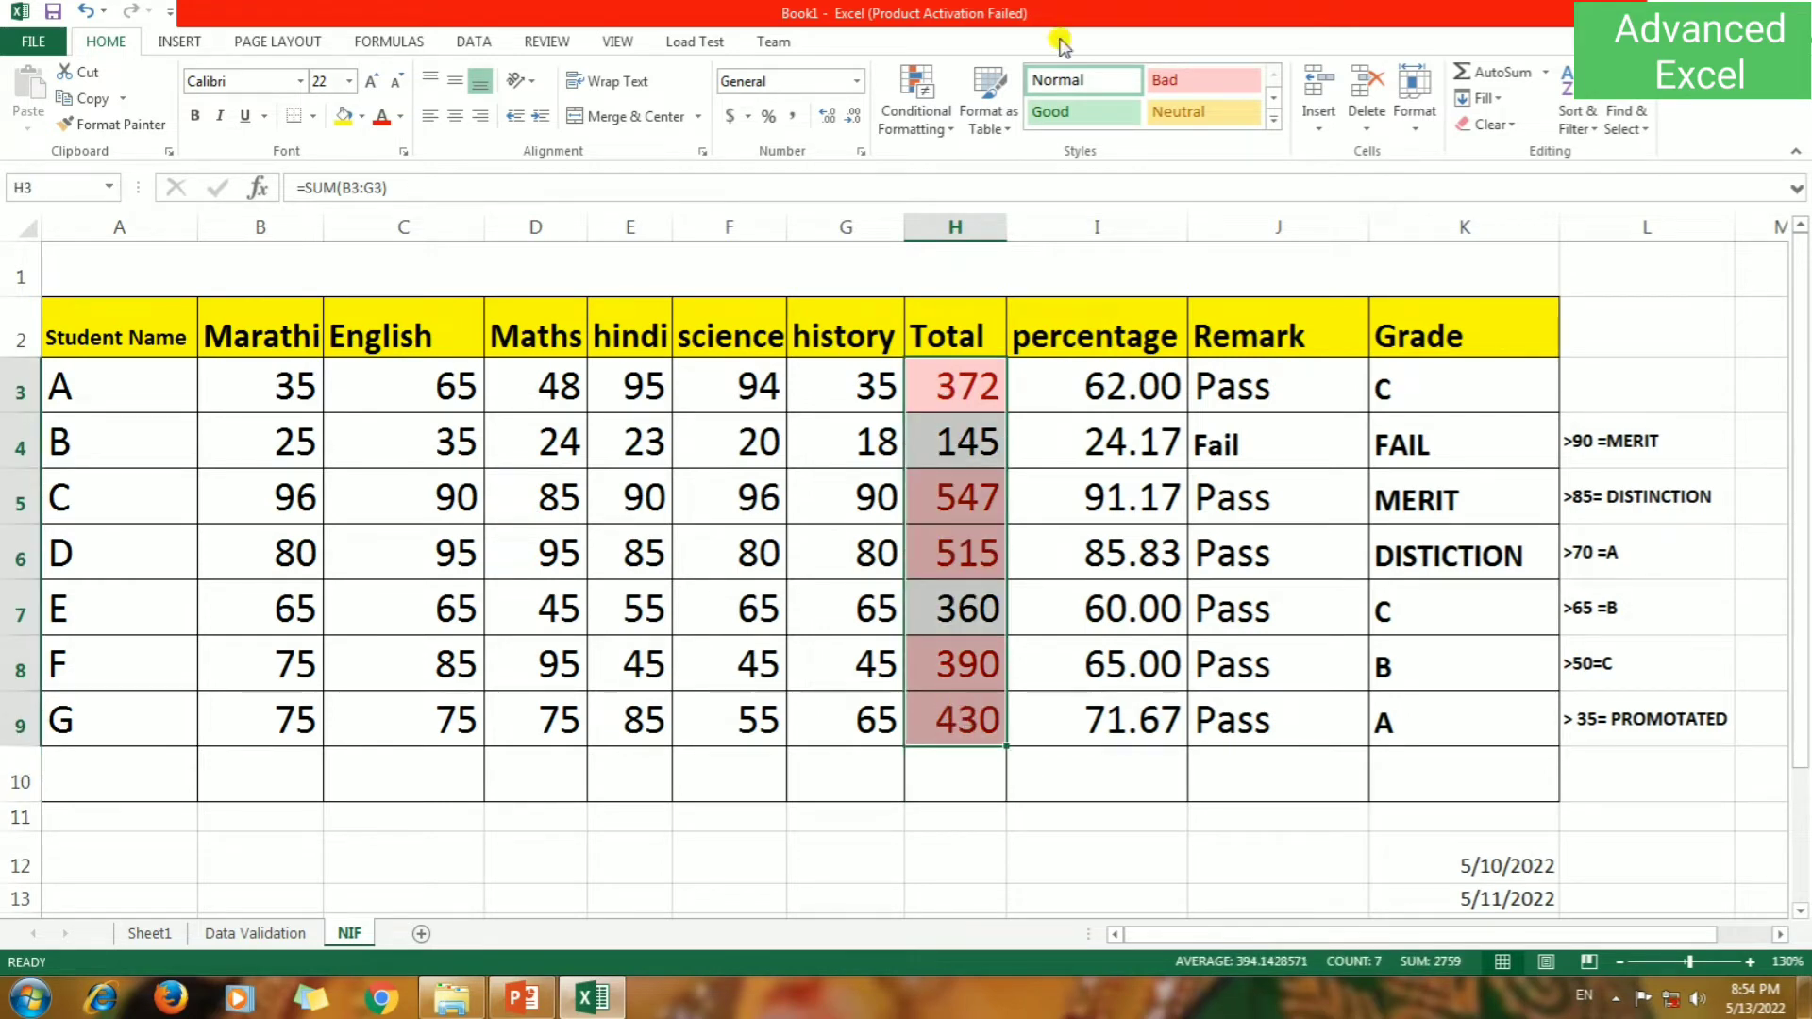
Redo the Top Items rule on H3:H9 so only totals 547 and 515 stay red.
click(920, 109)
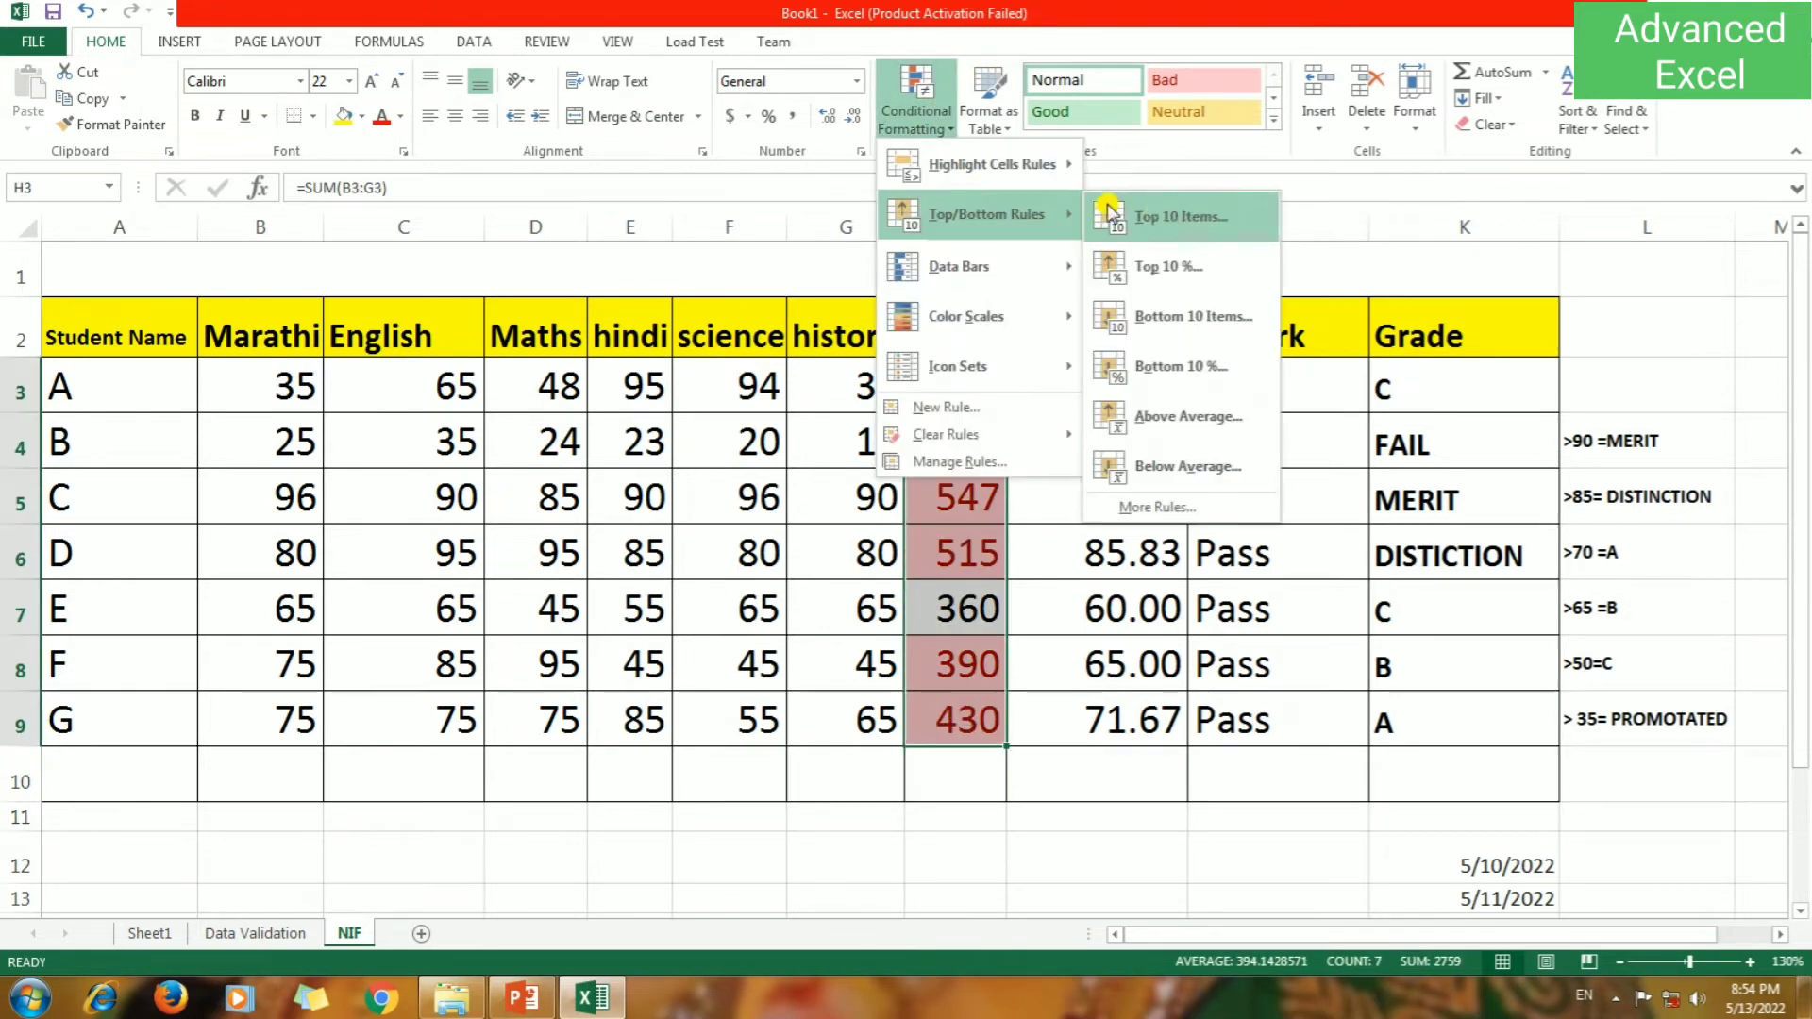
click(1173, 217)
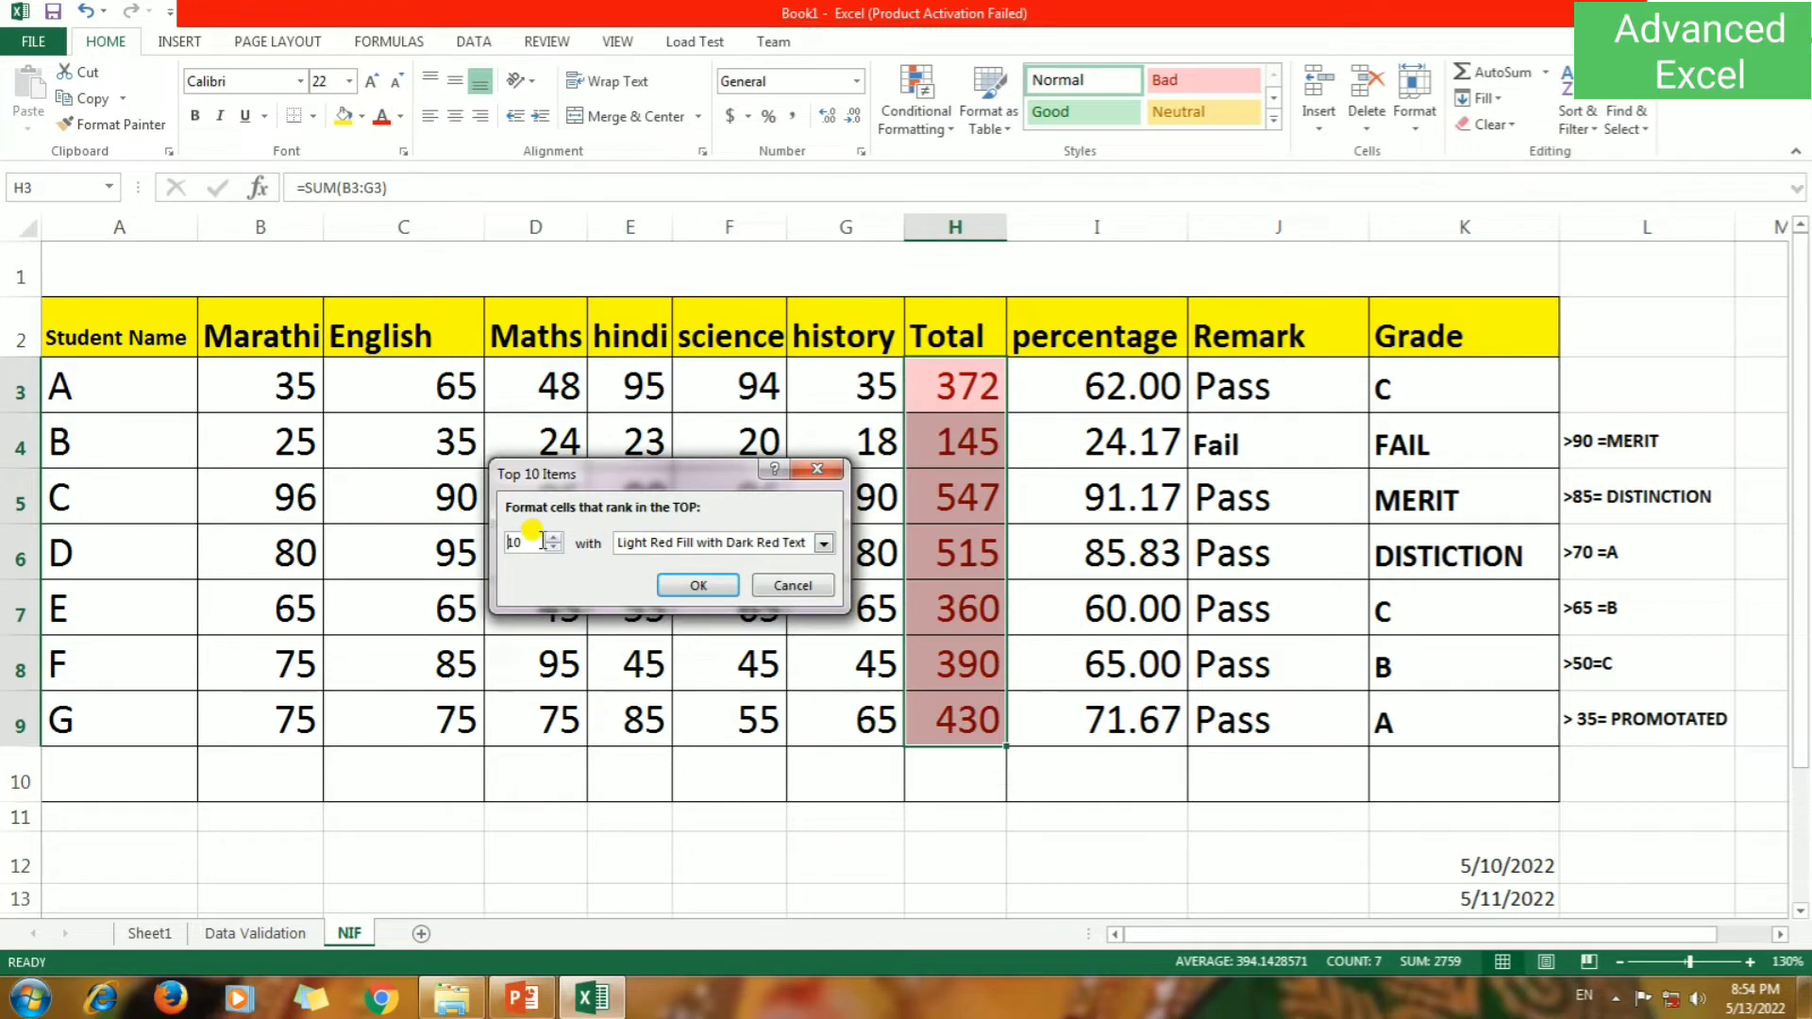
text(5)
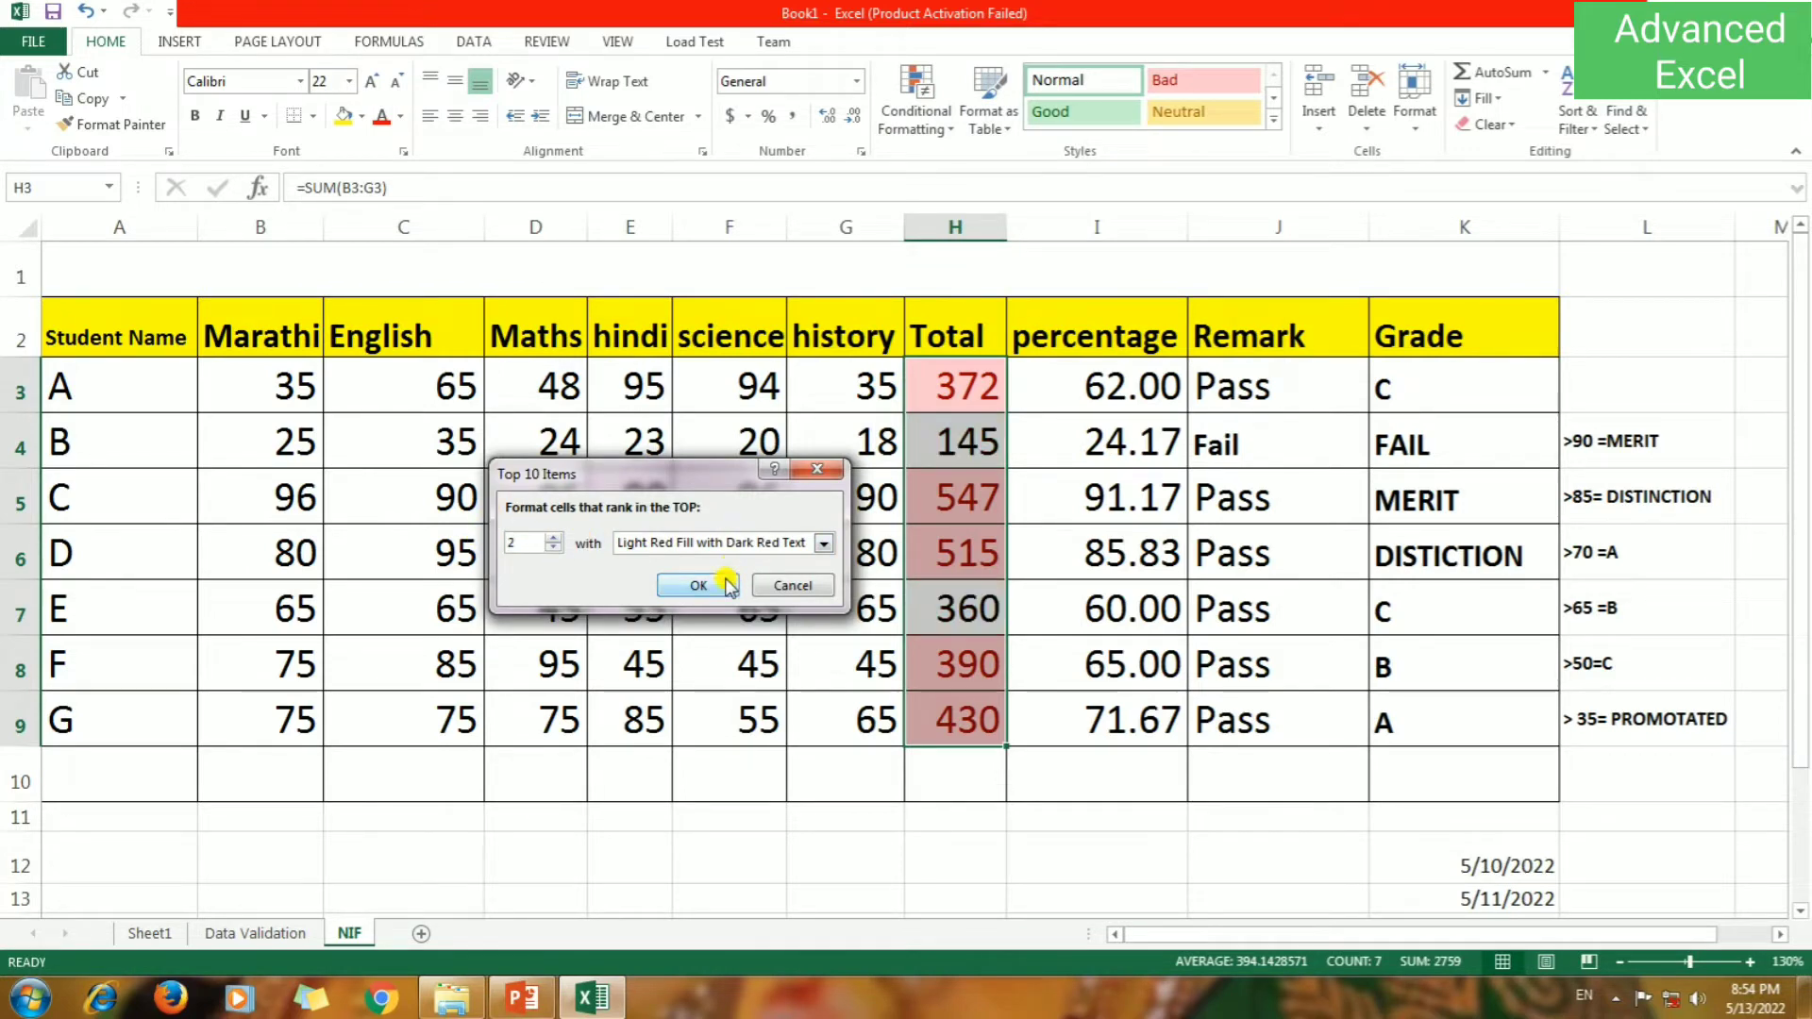
click(715, 588)
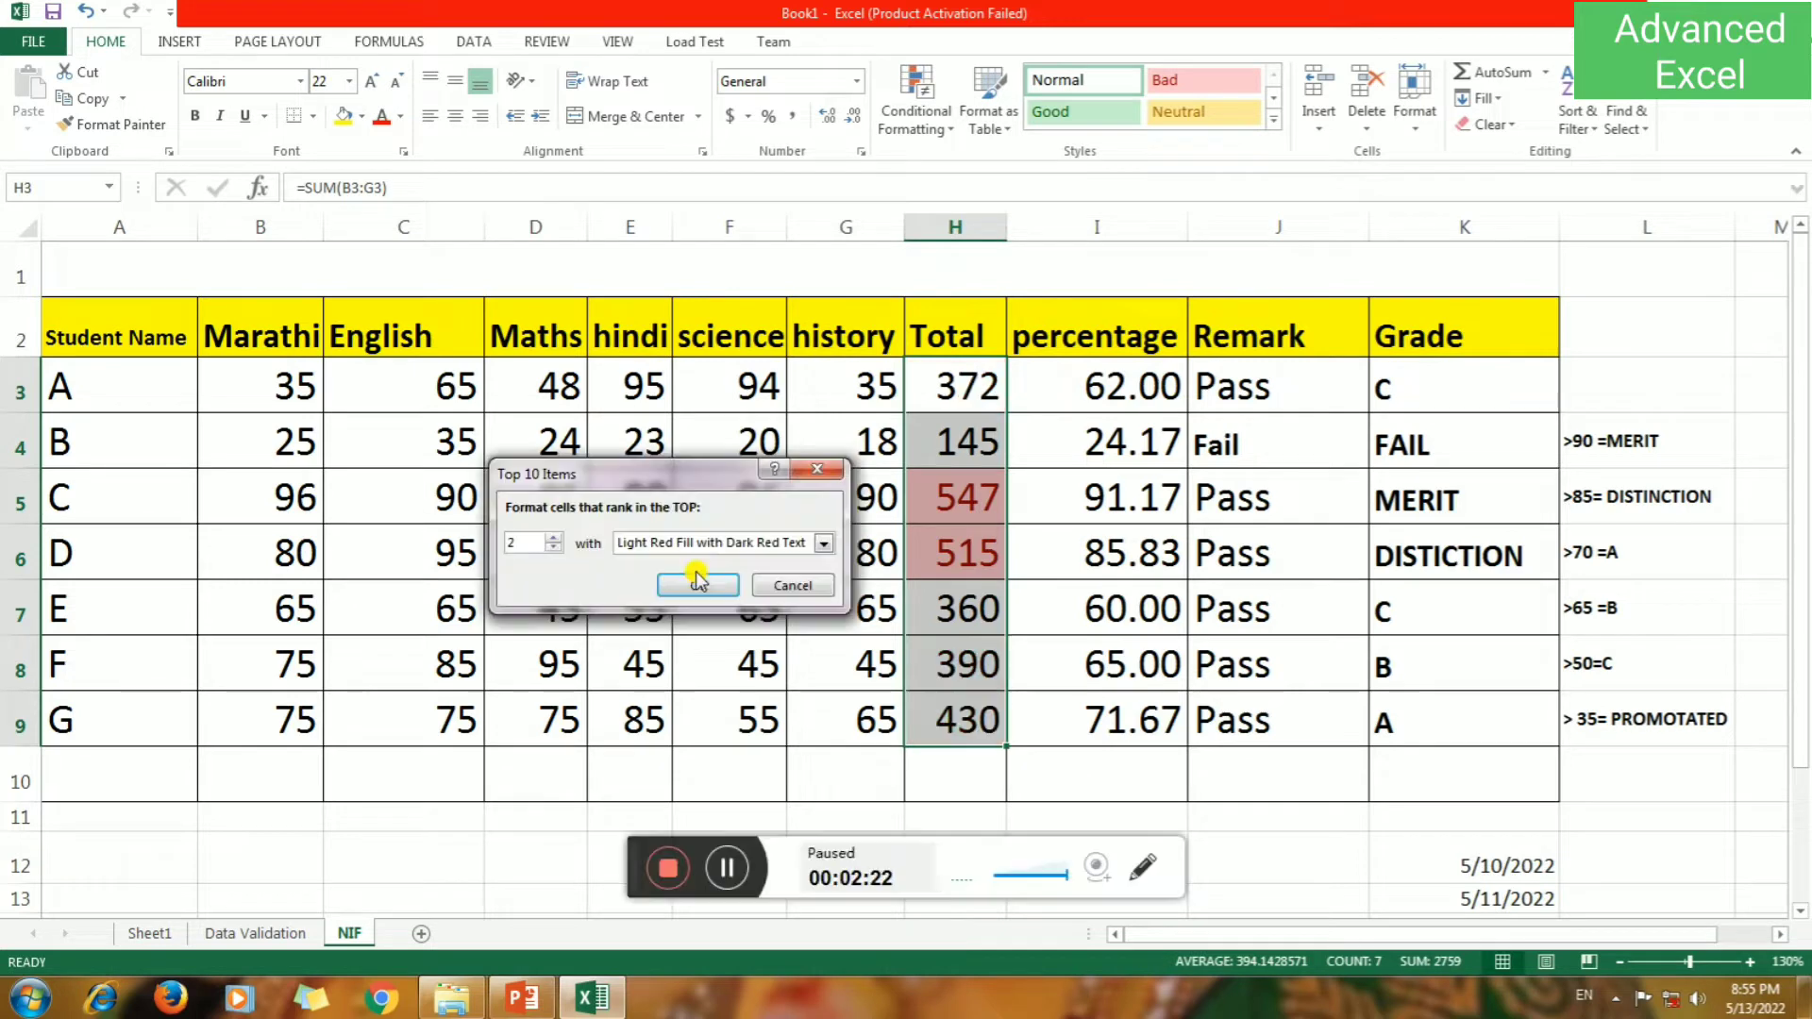
click(704, 580)
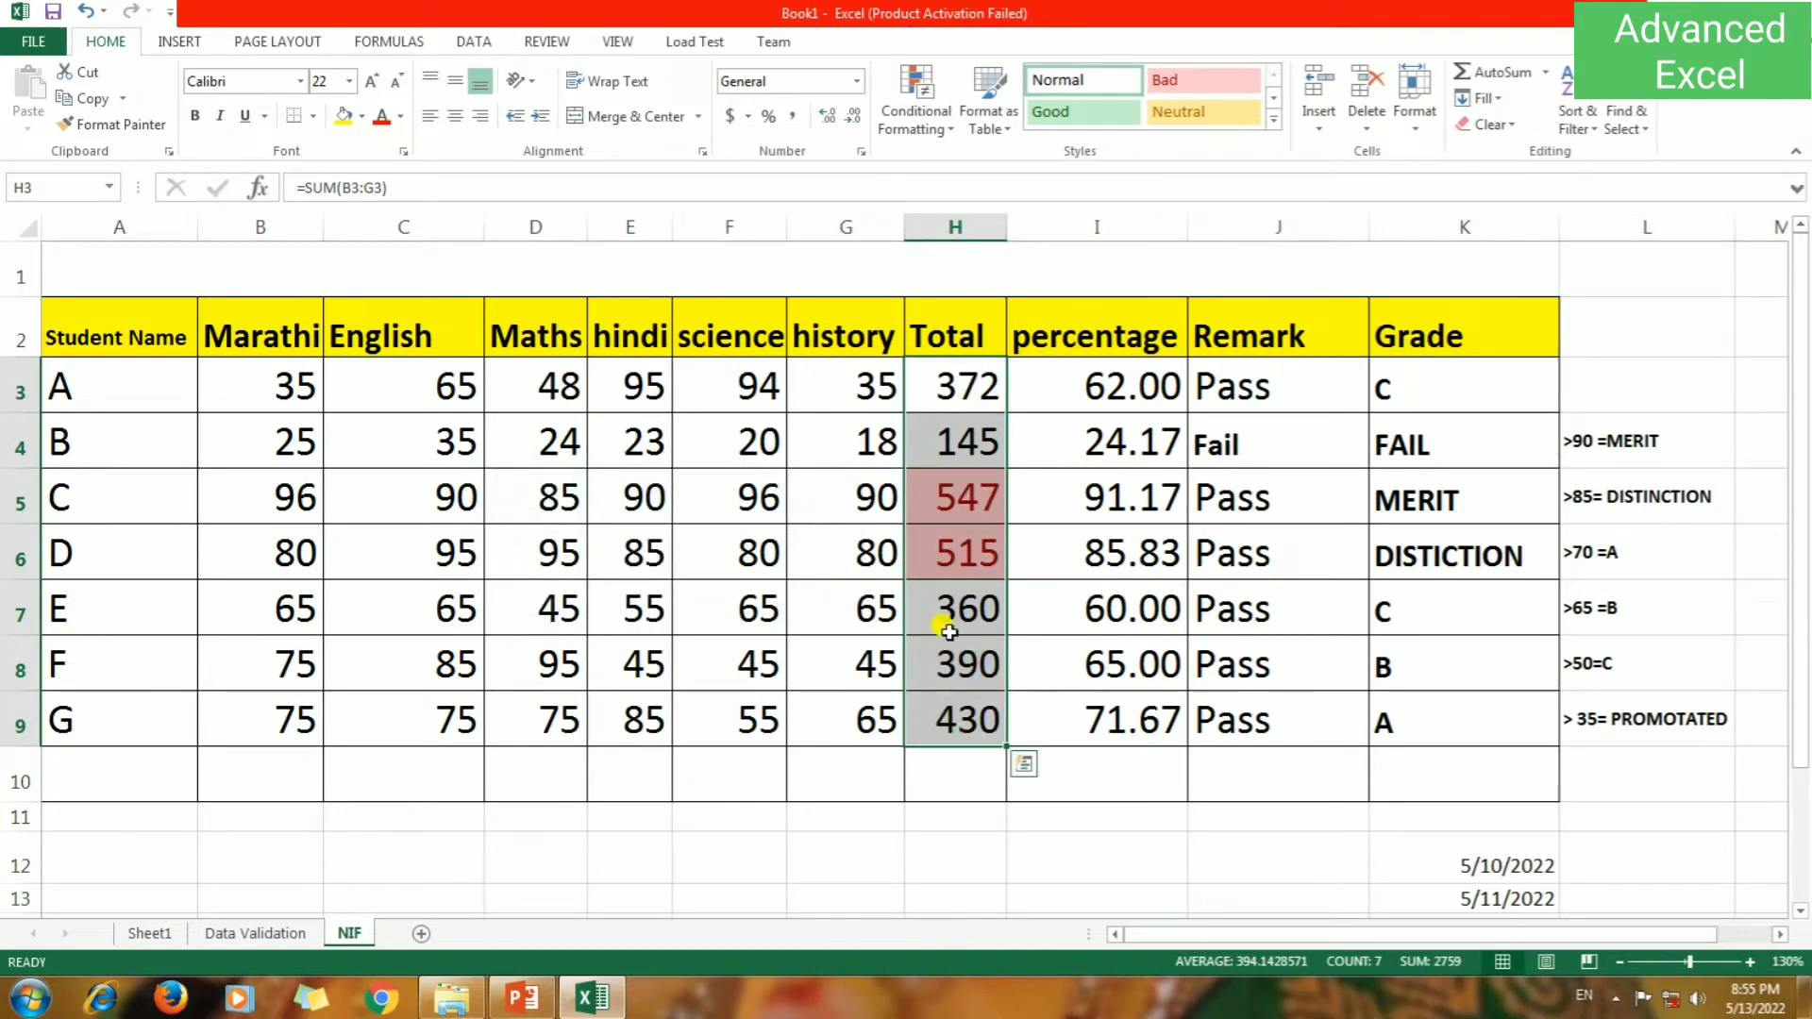
click(984, 656)
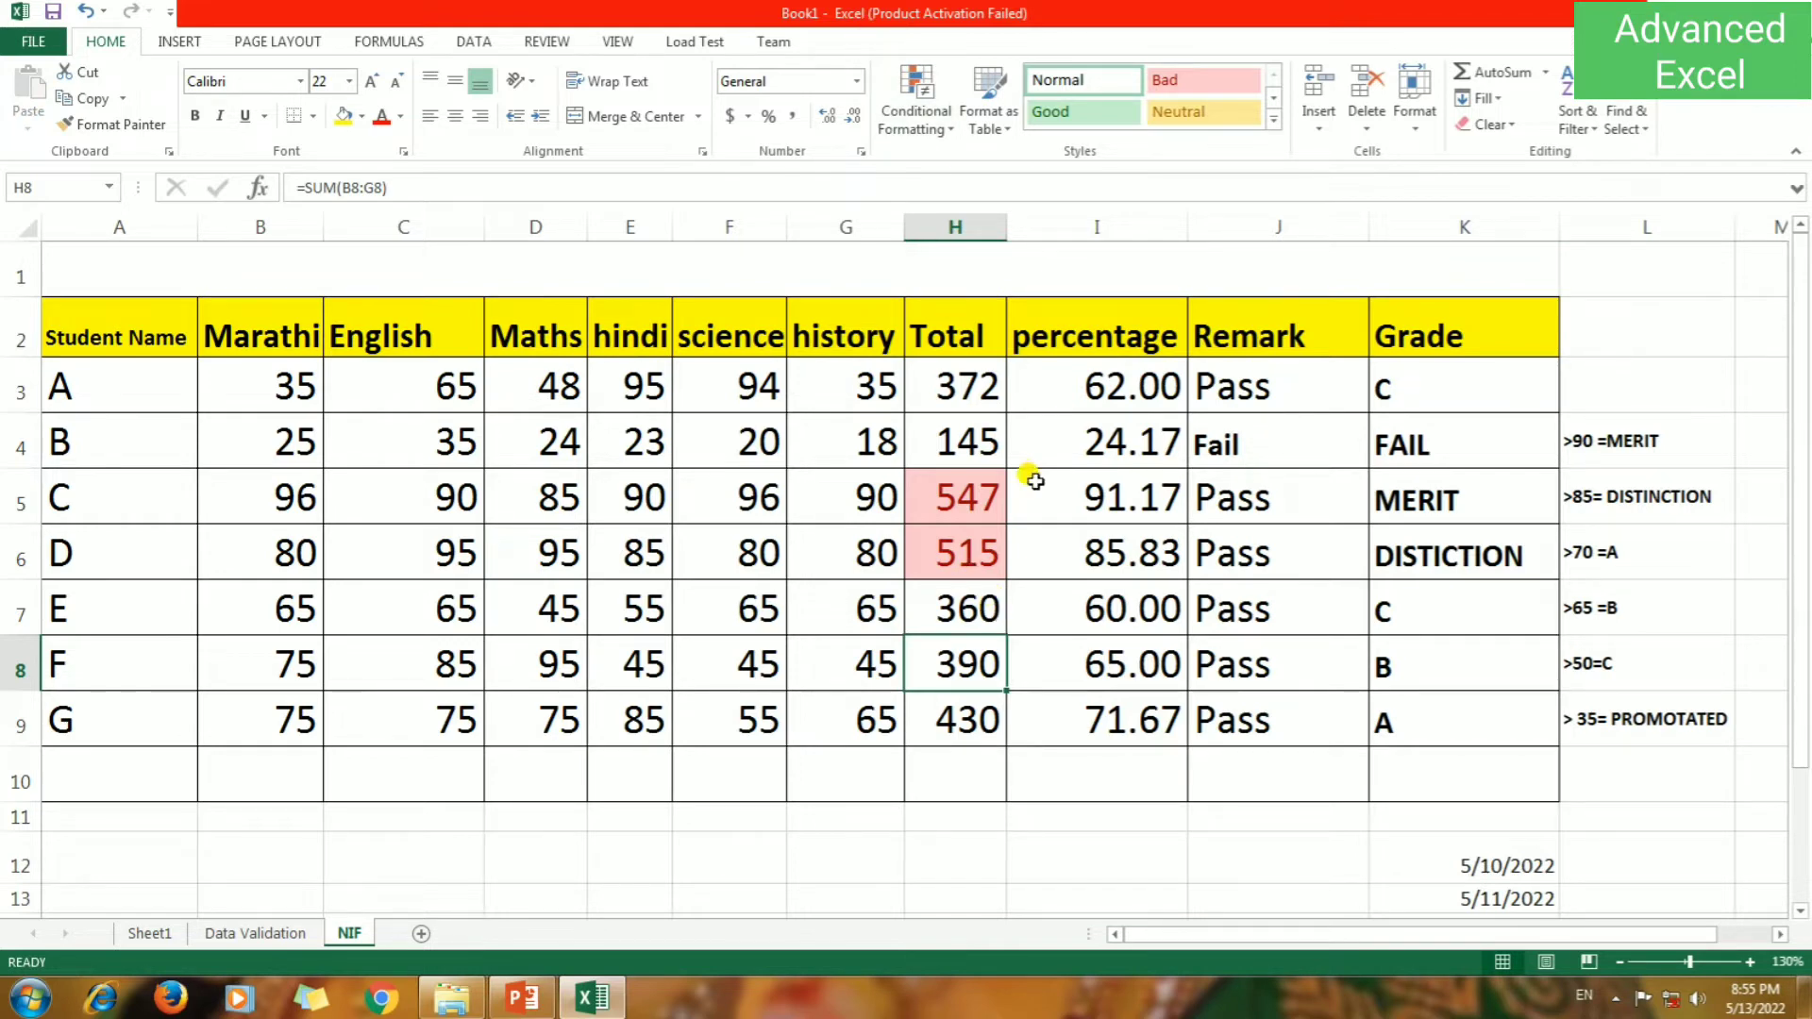
Add a Top 10% rule to percentages I3:I9, highlighting 91.17 in light red fill.
click(955, 125)
mouse_move(985, 214)
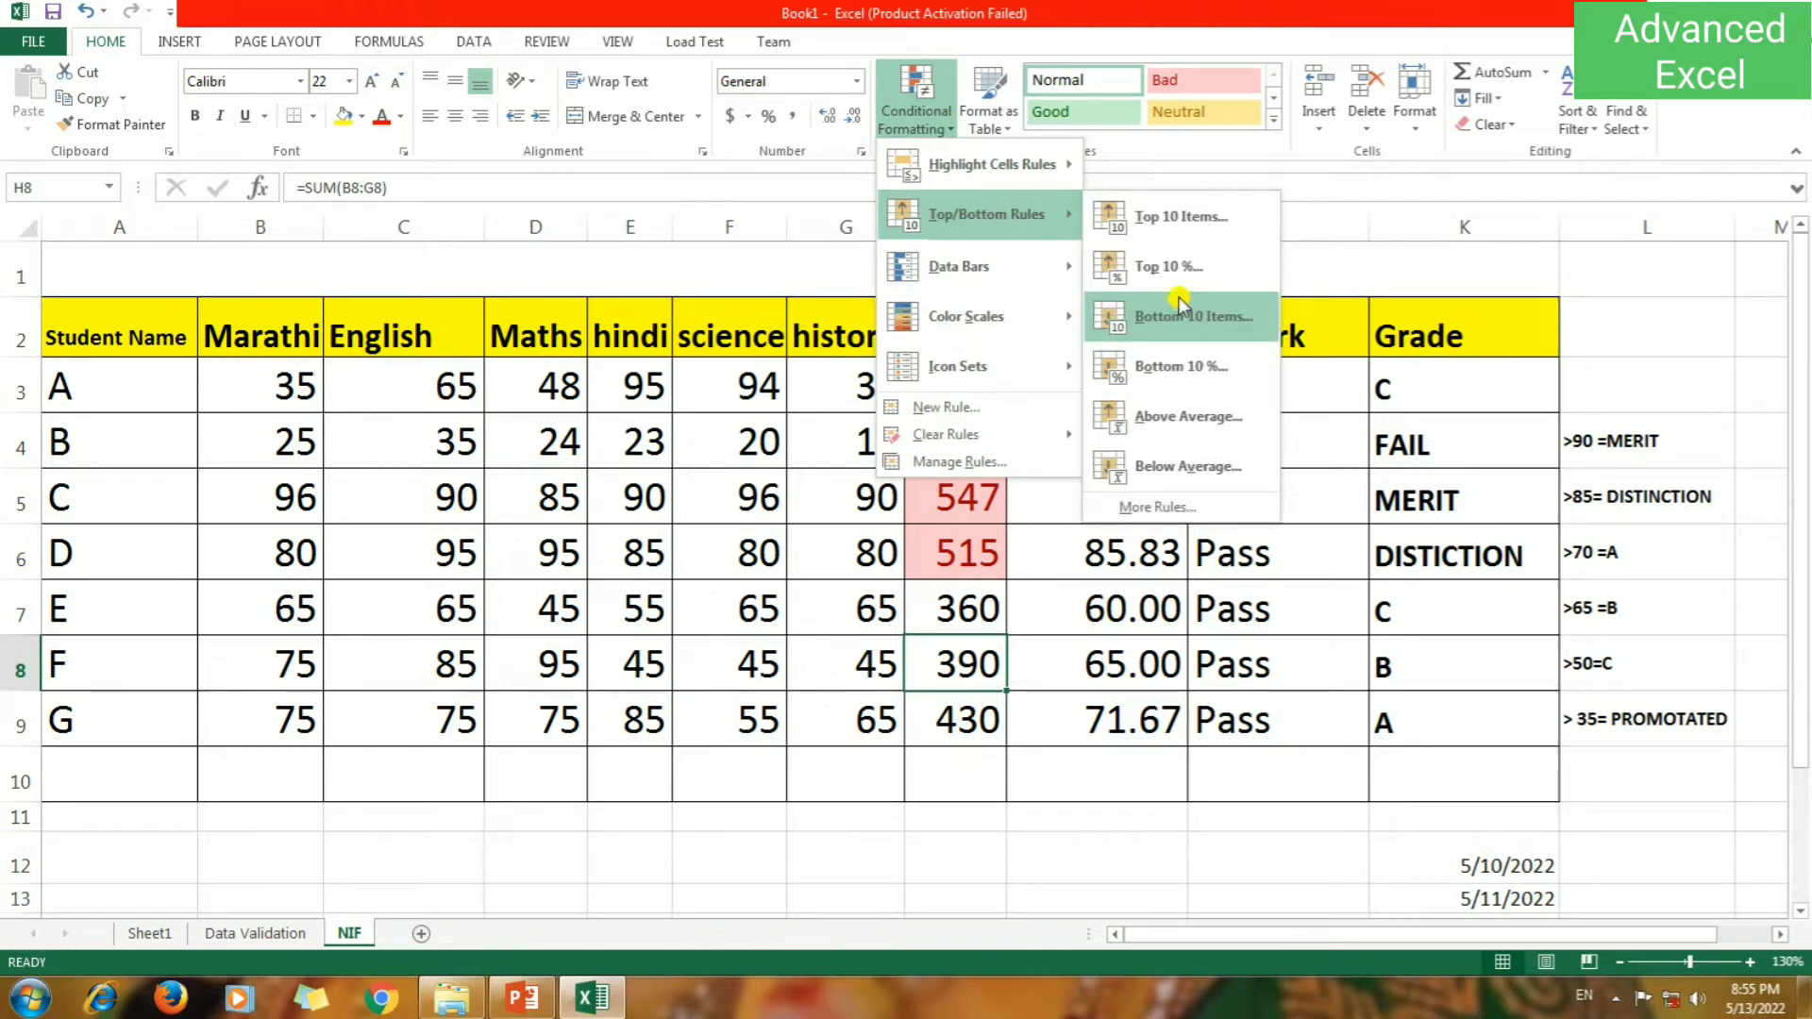
click(942, 937)
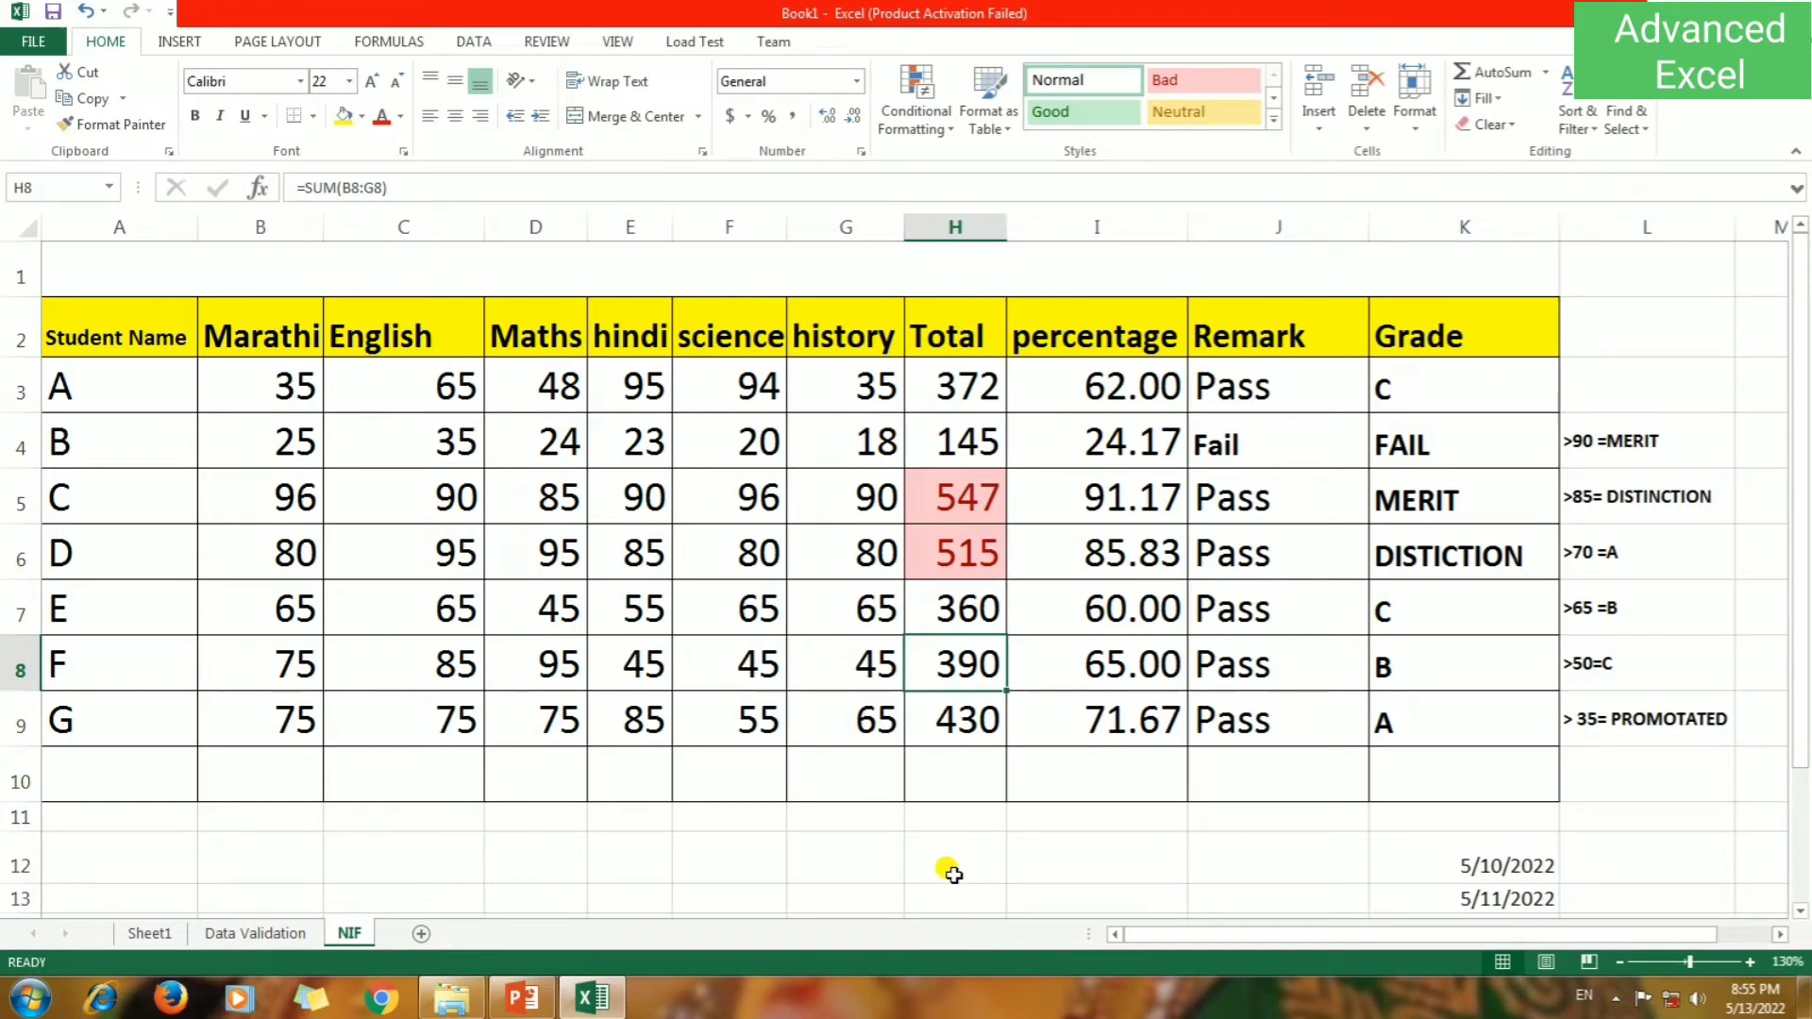
drag(1062, 382, 1077, 715)
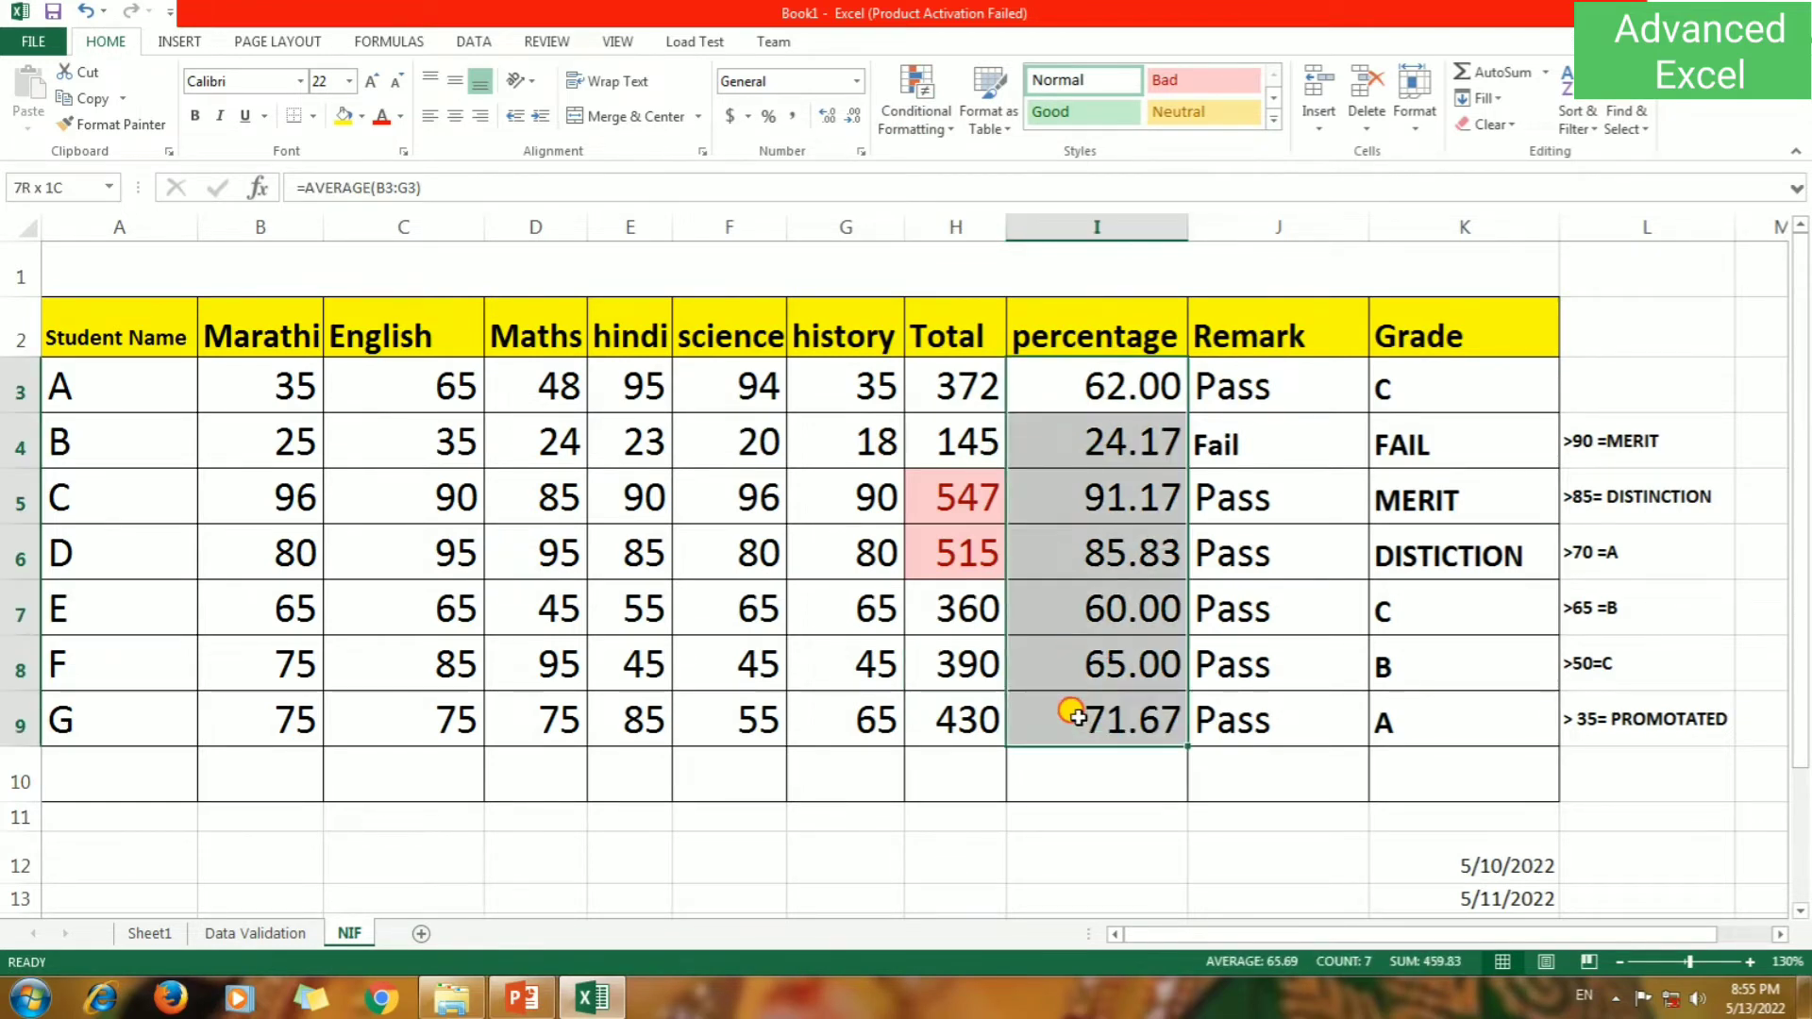
click(916, 104)
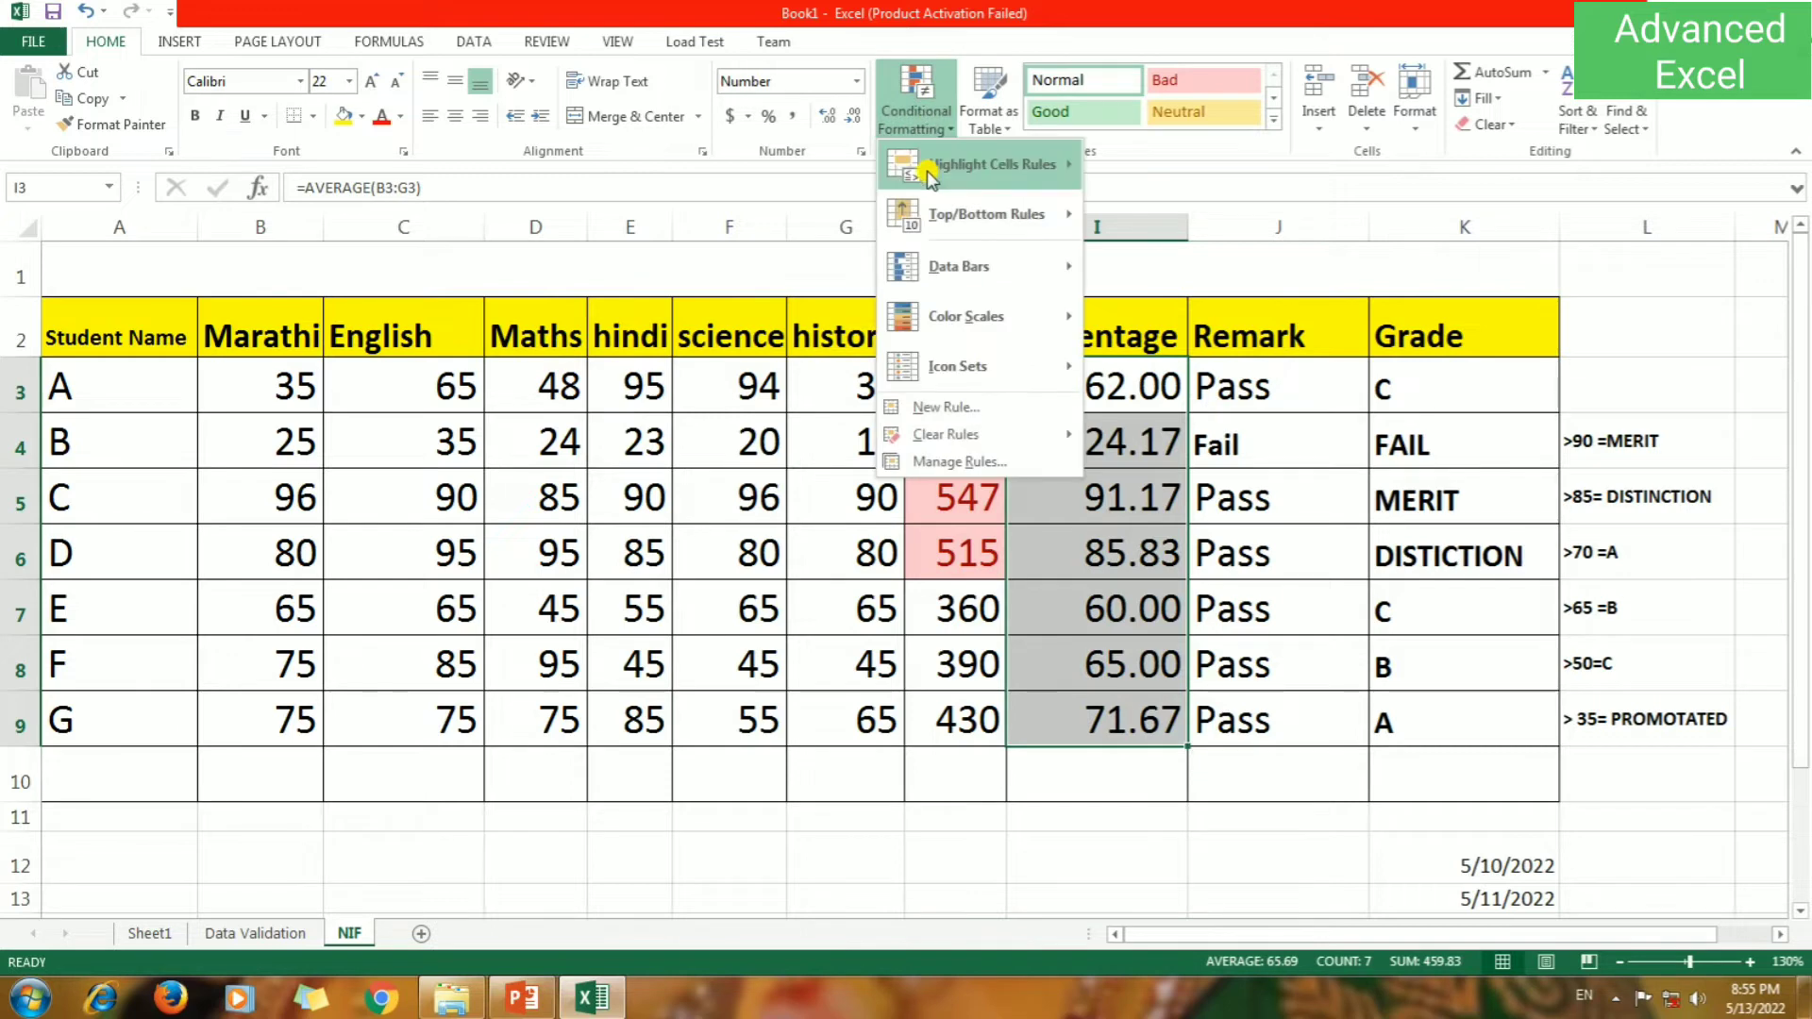
click(1170, 261)
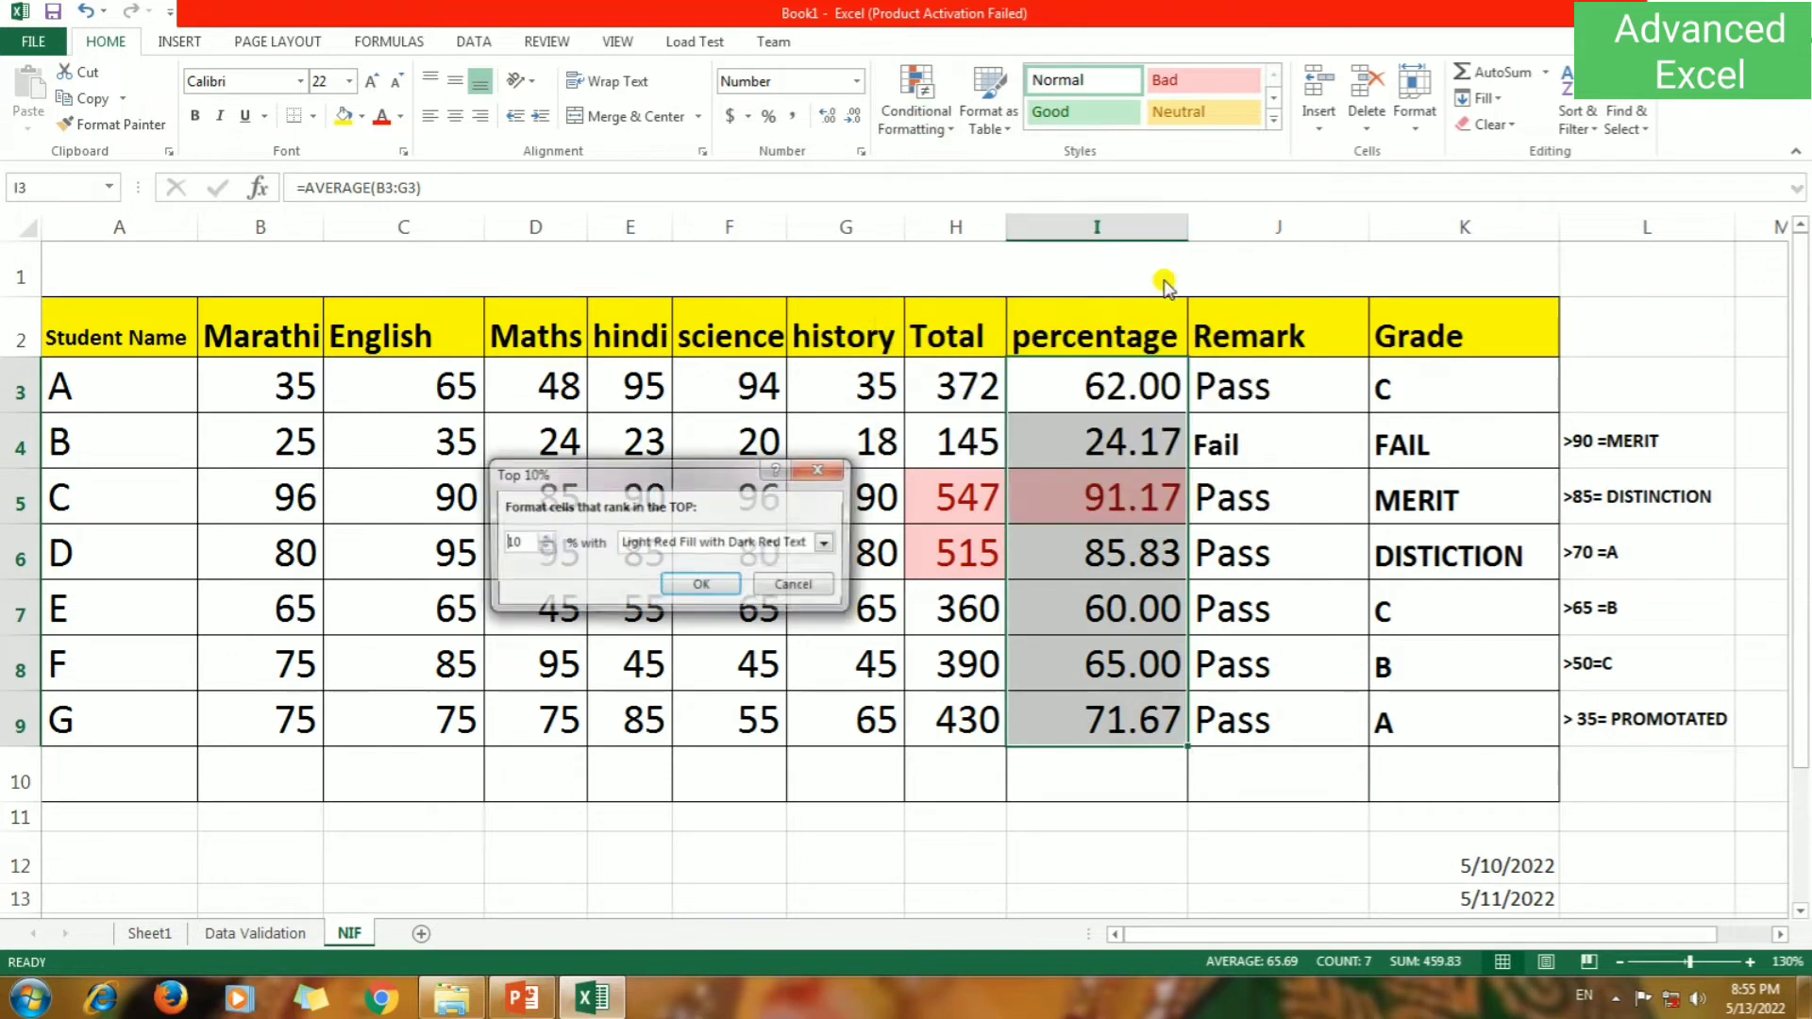
click(502, 544)
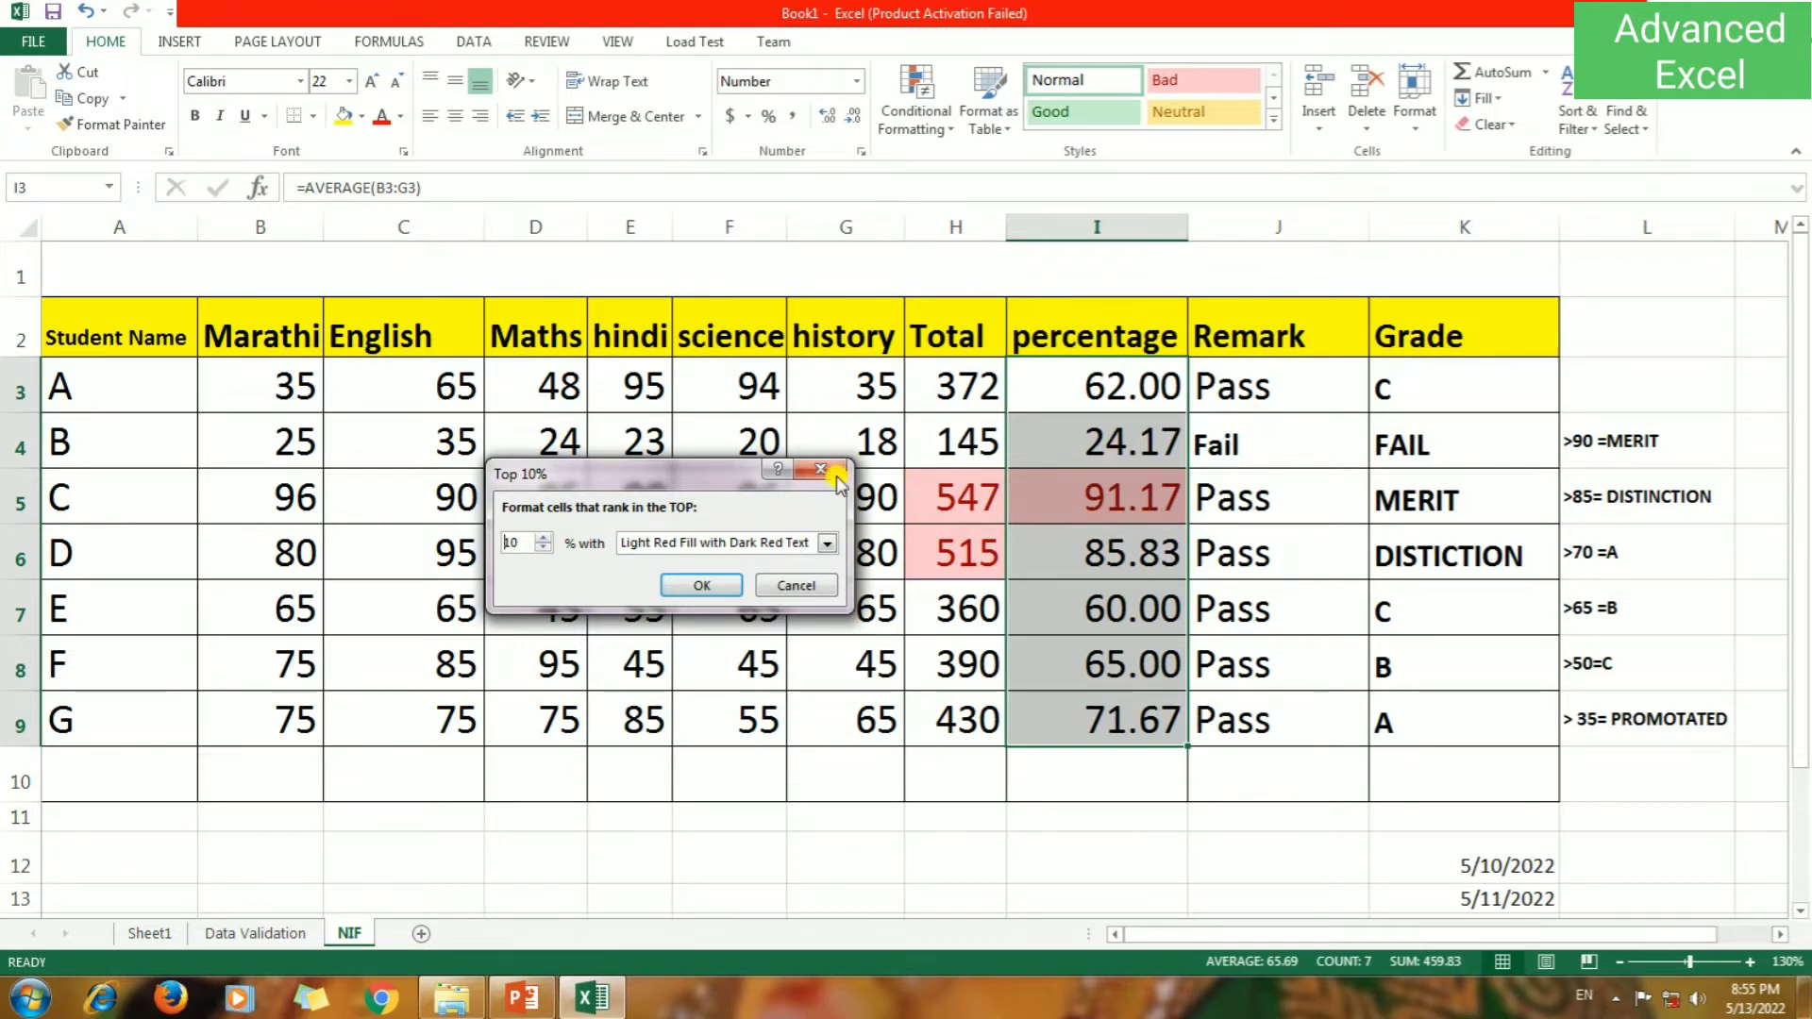
click(699, 585)
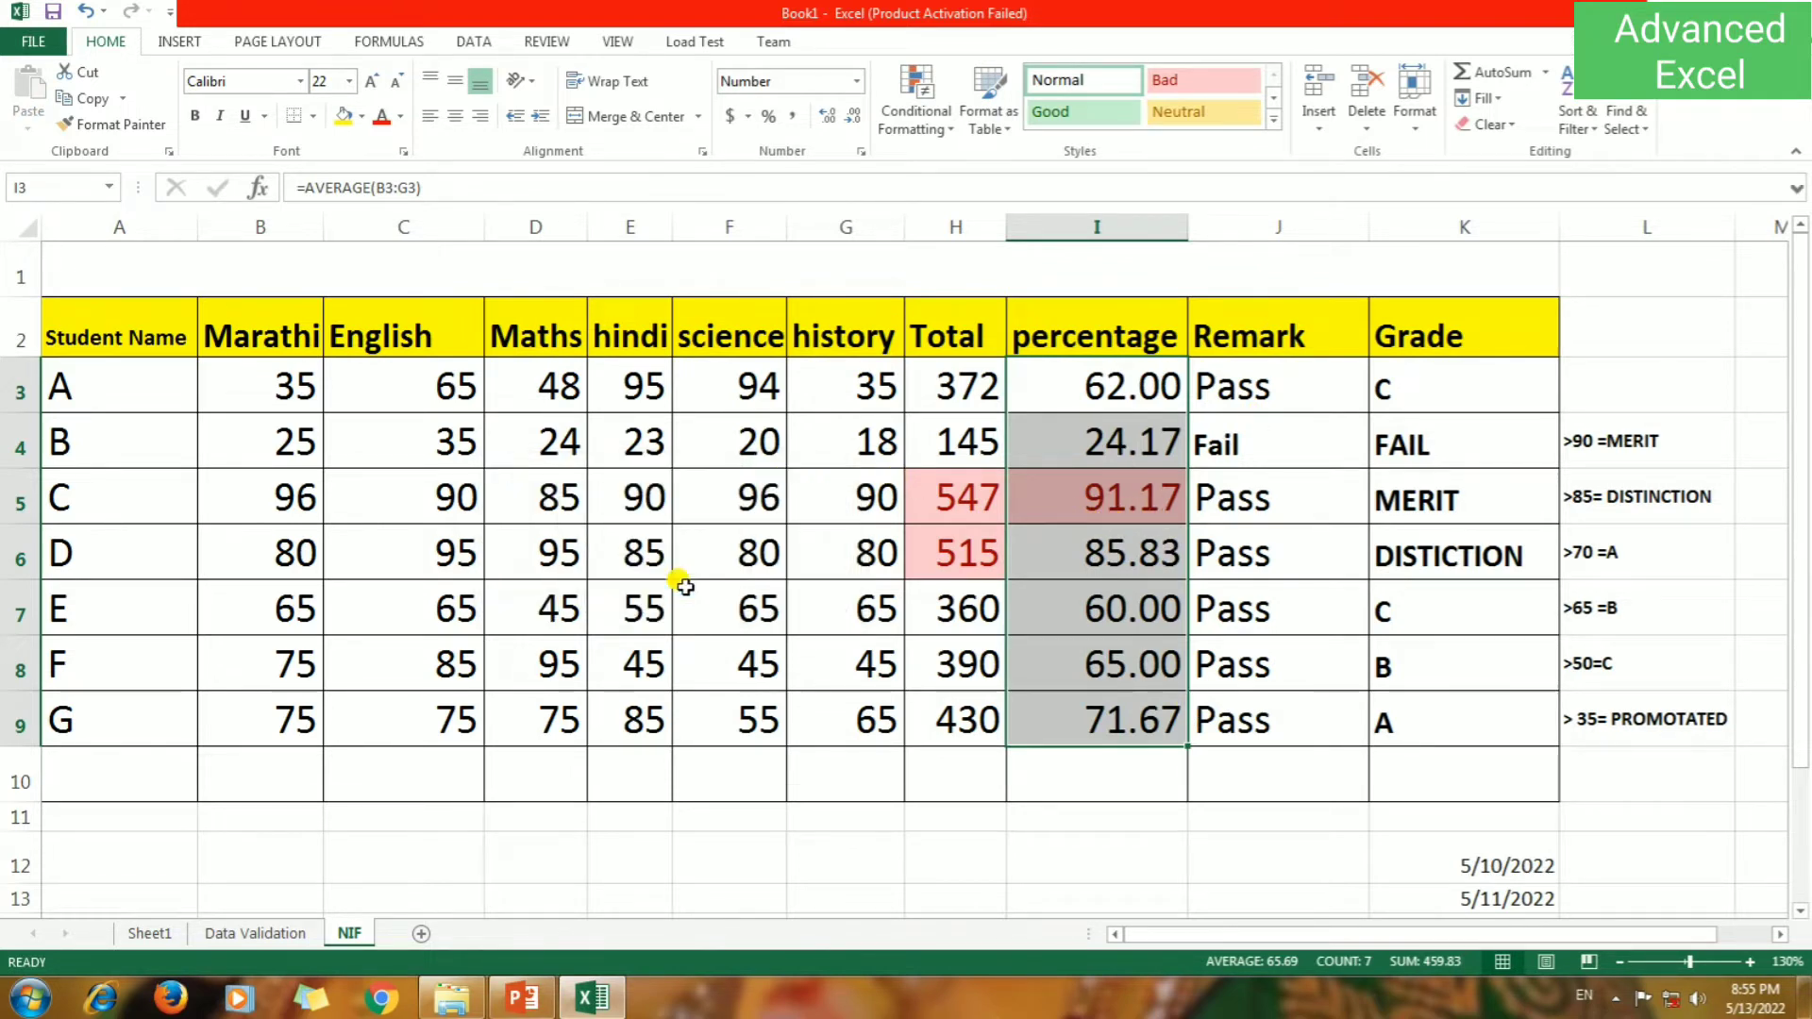
Apply a Bottom 2 Items rule to H3:H9 in green fill with dark green text.
click(944, 121)
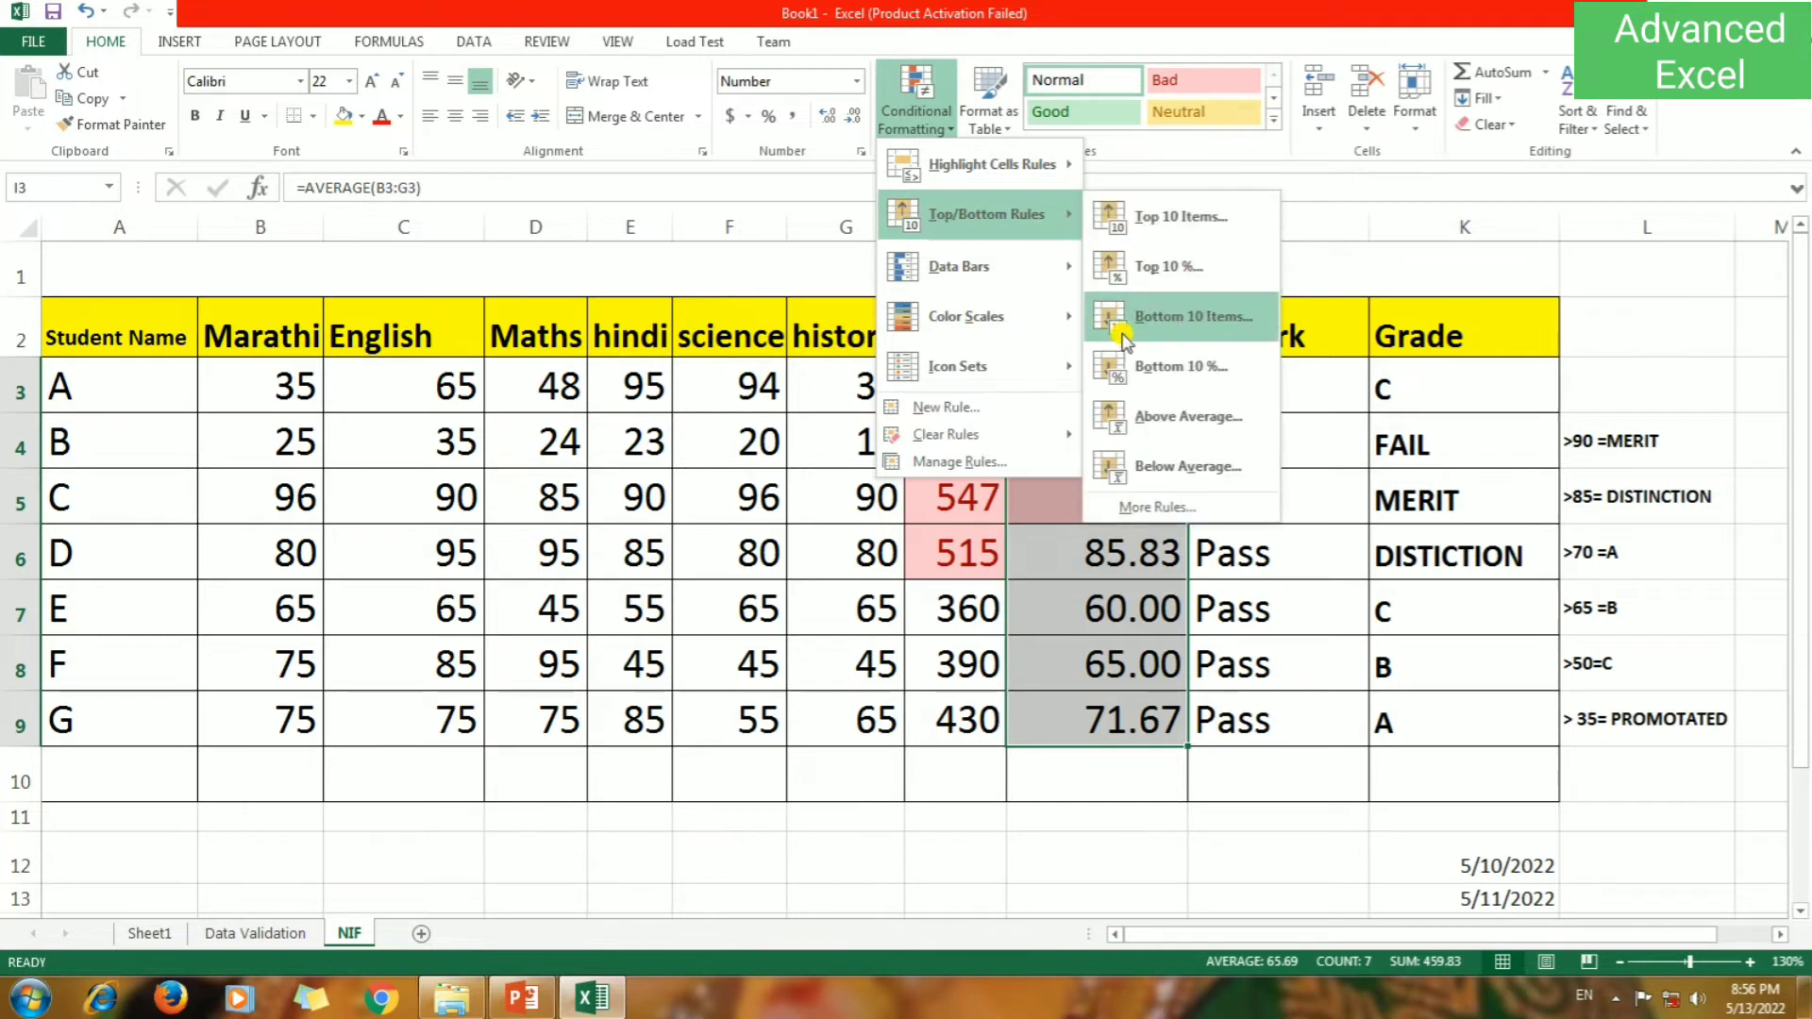
mouse_move(987, 213)
click(841, 760)
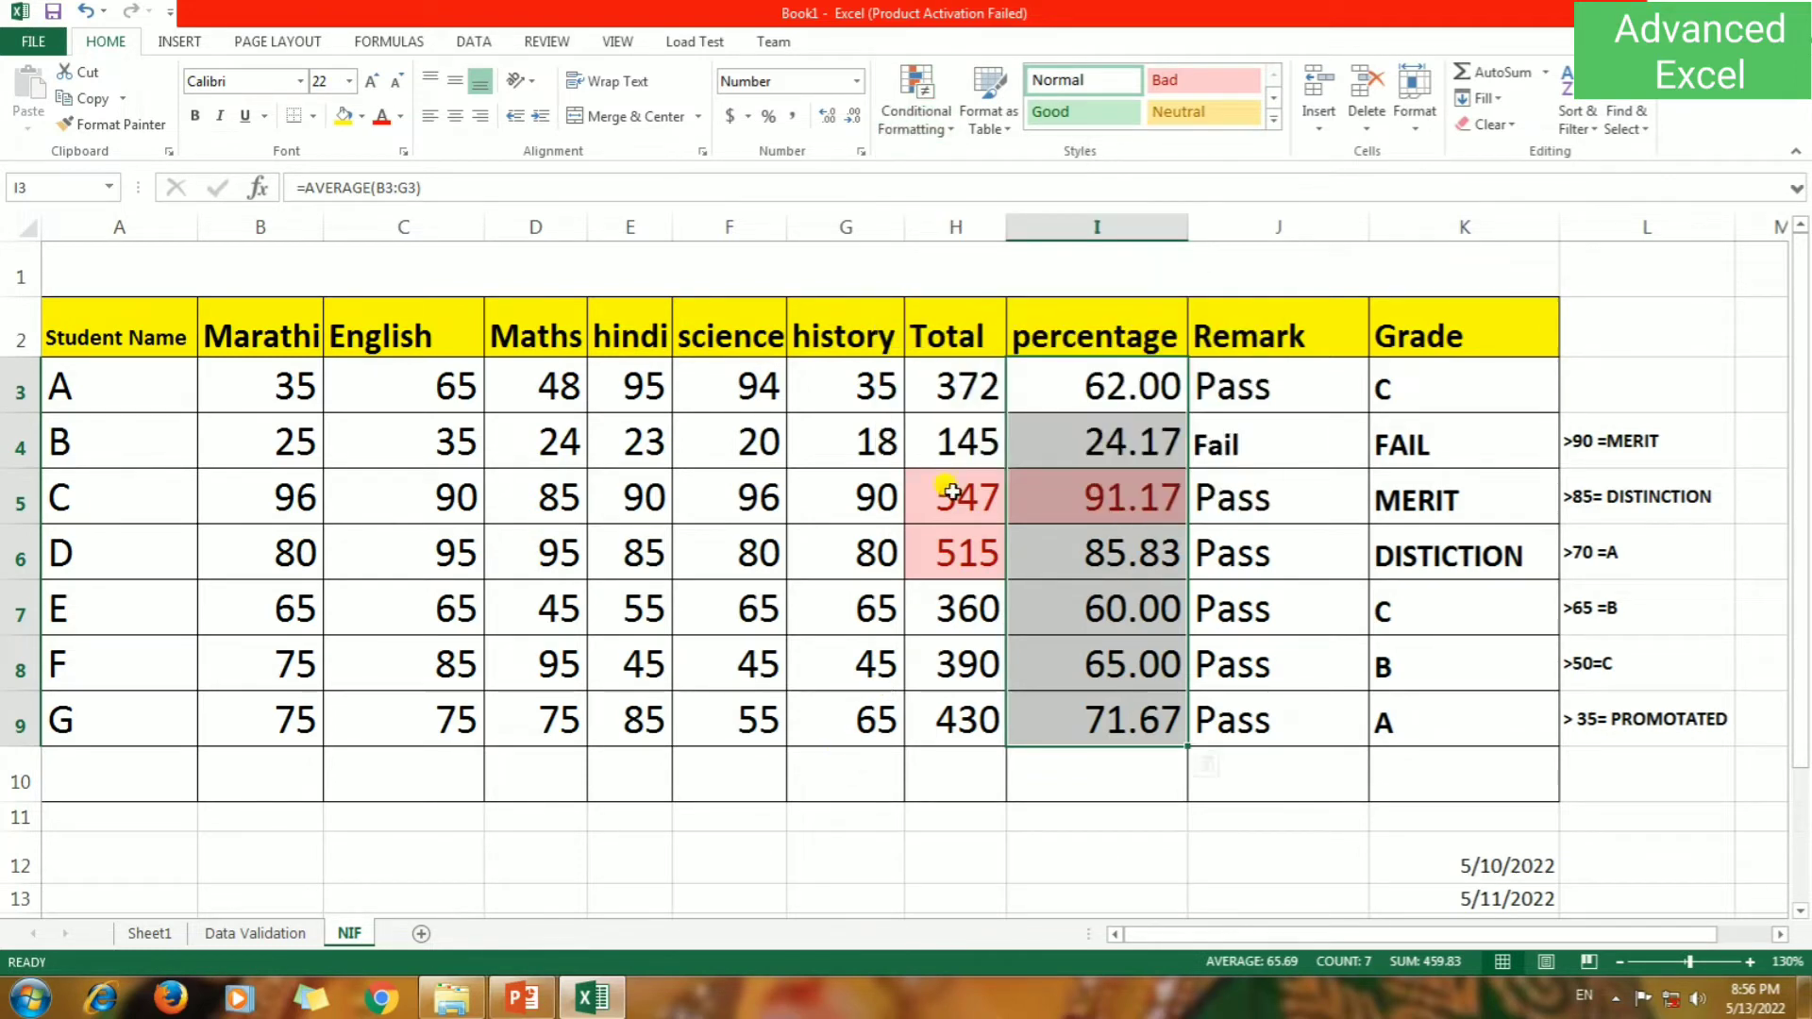
drag(939, 370, 949, 719)
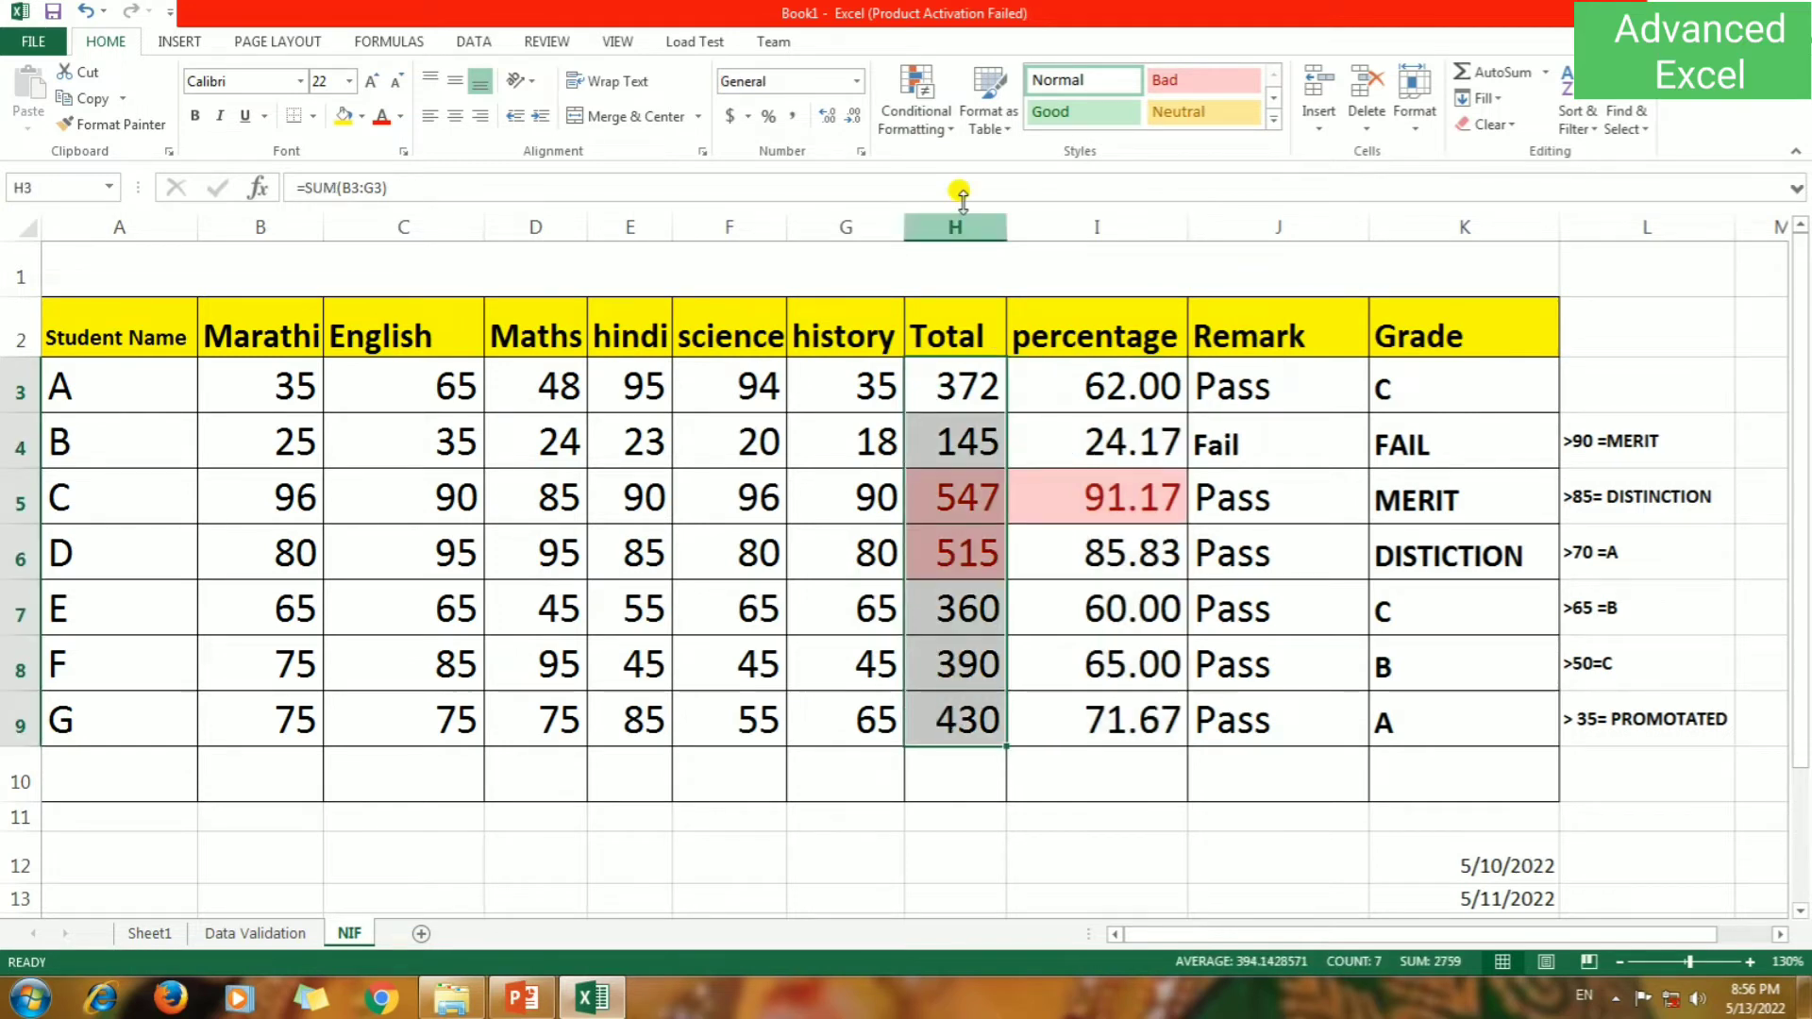
click(923, 132)
mouse_move(985, 214)
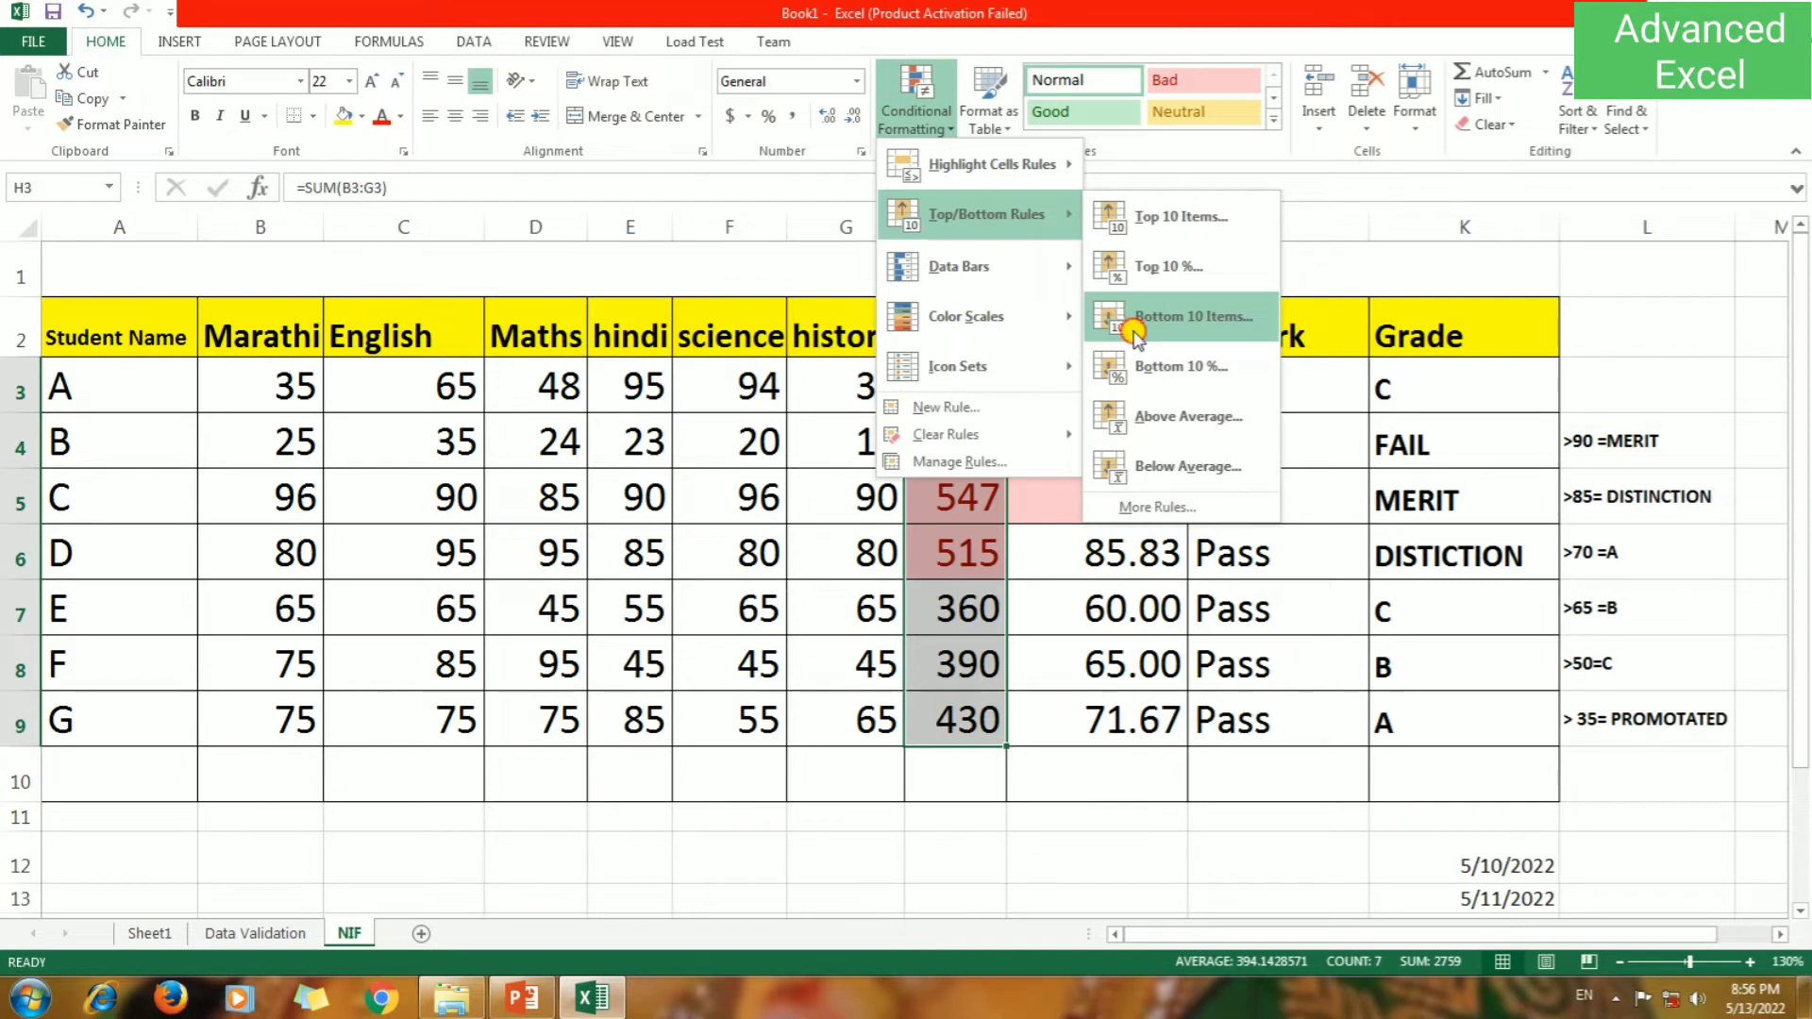
click(1132, 326)
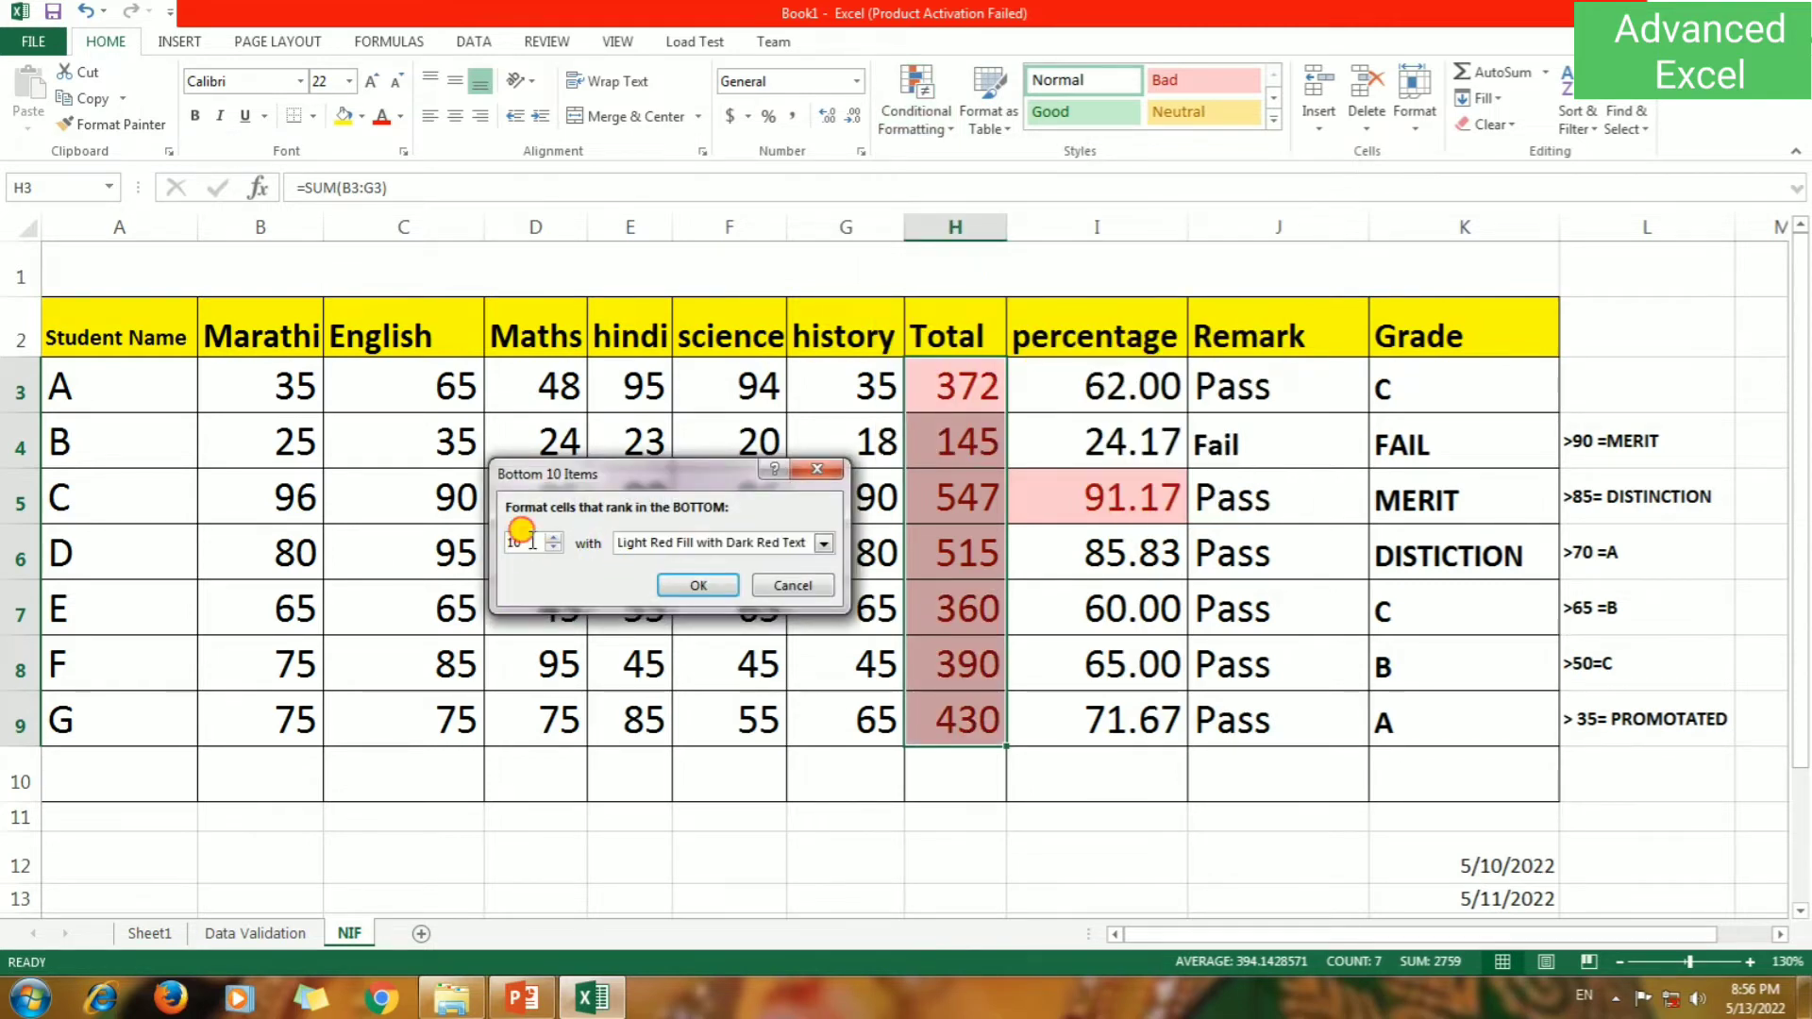
drag(524, 533, 481, 552)
text(2)
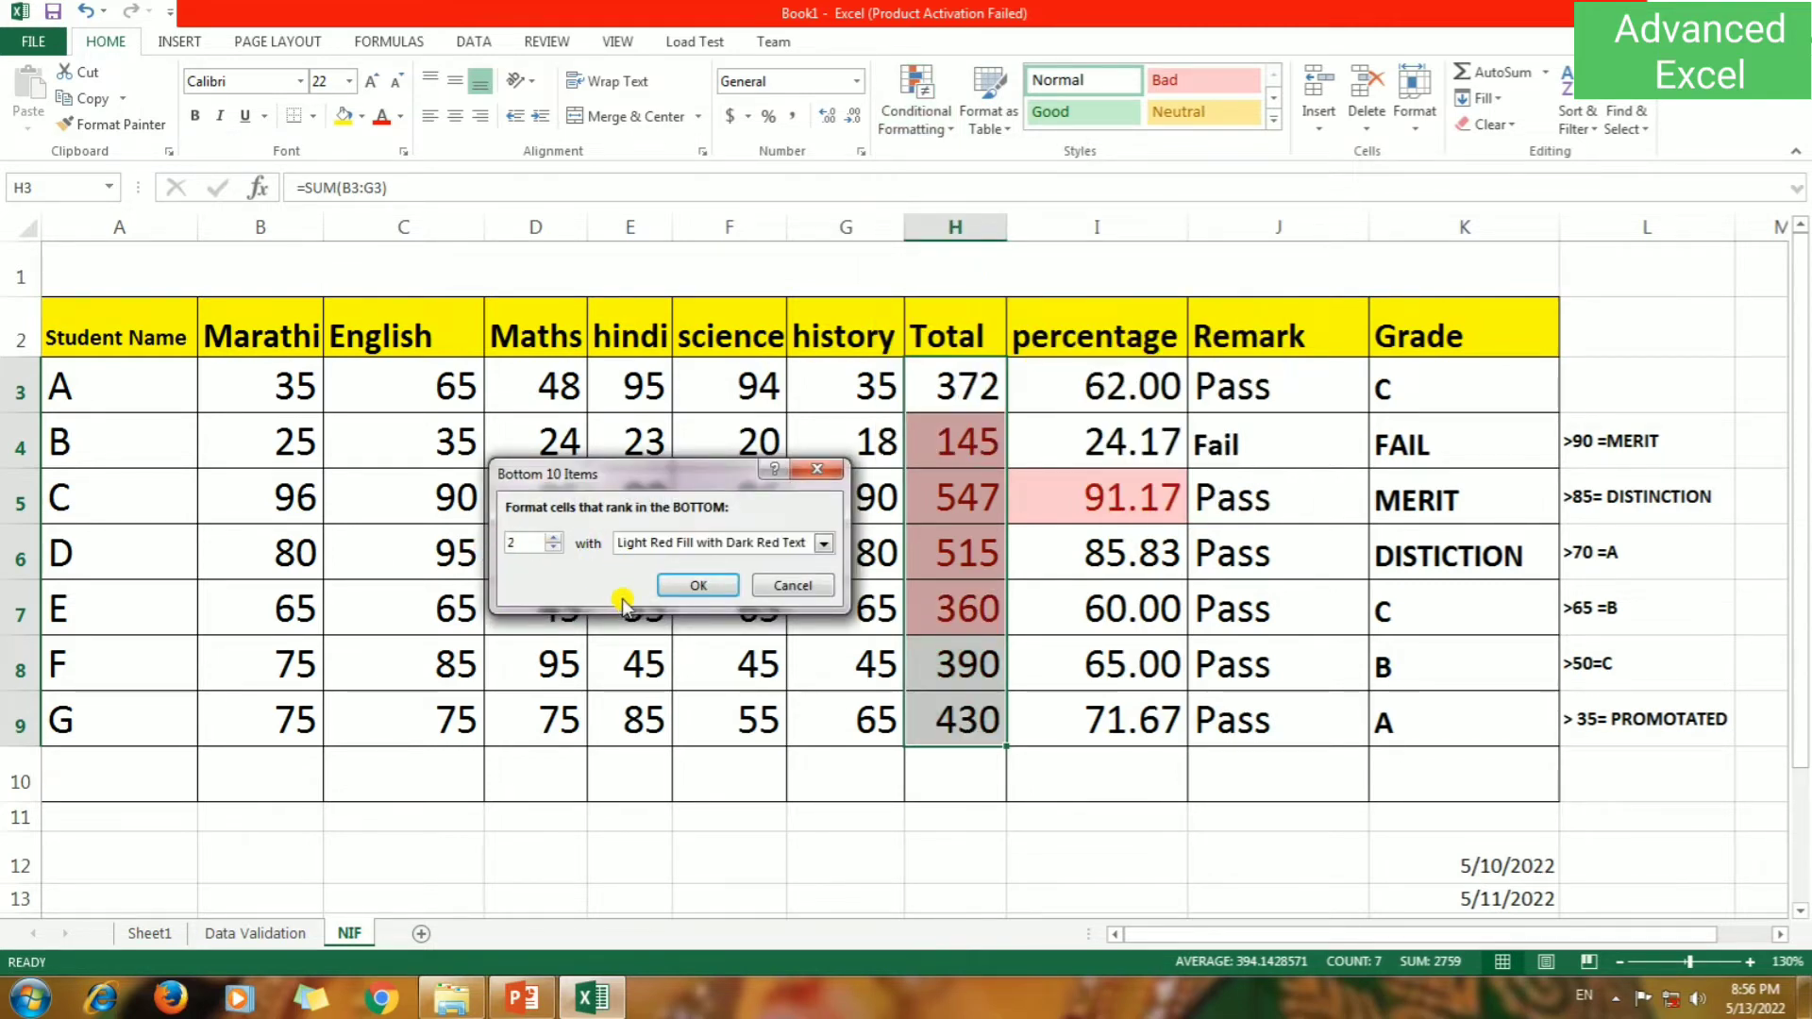
click(817, 544)
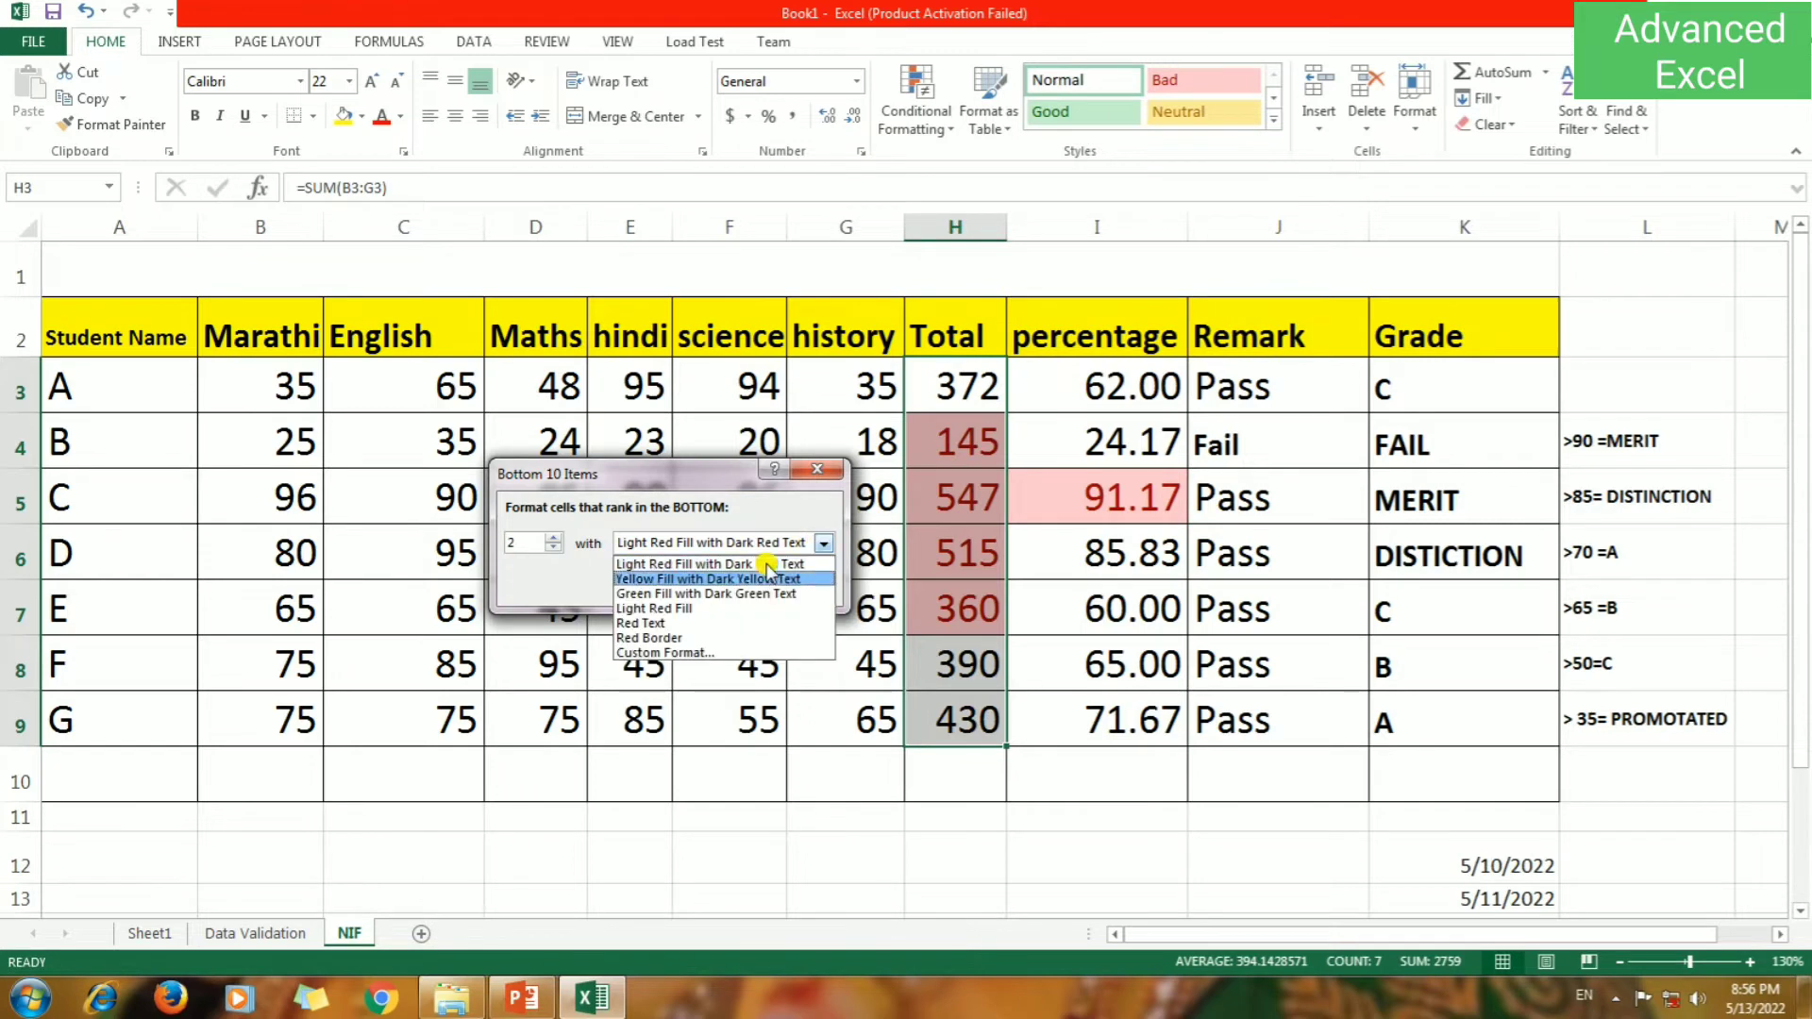
click(683, 593)
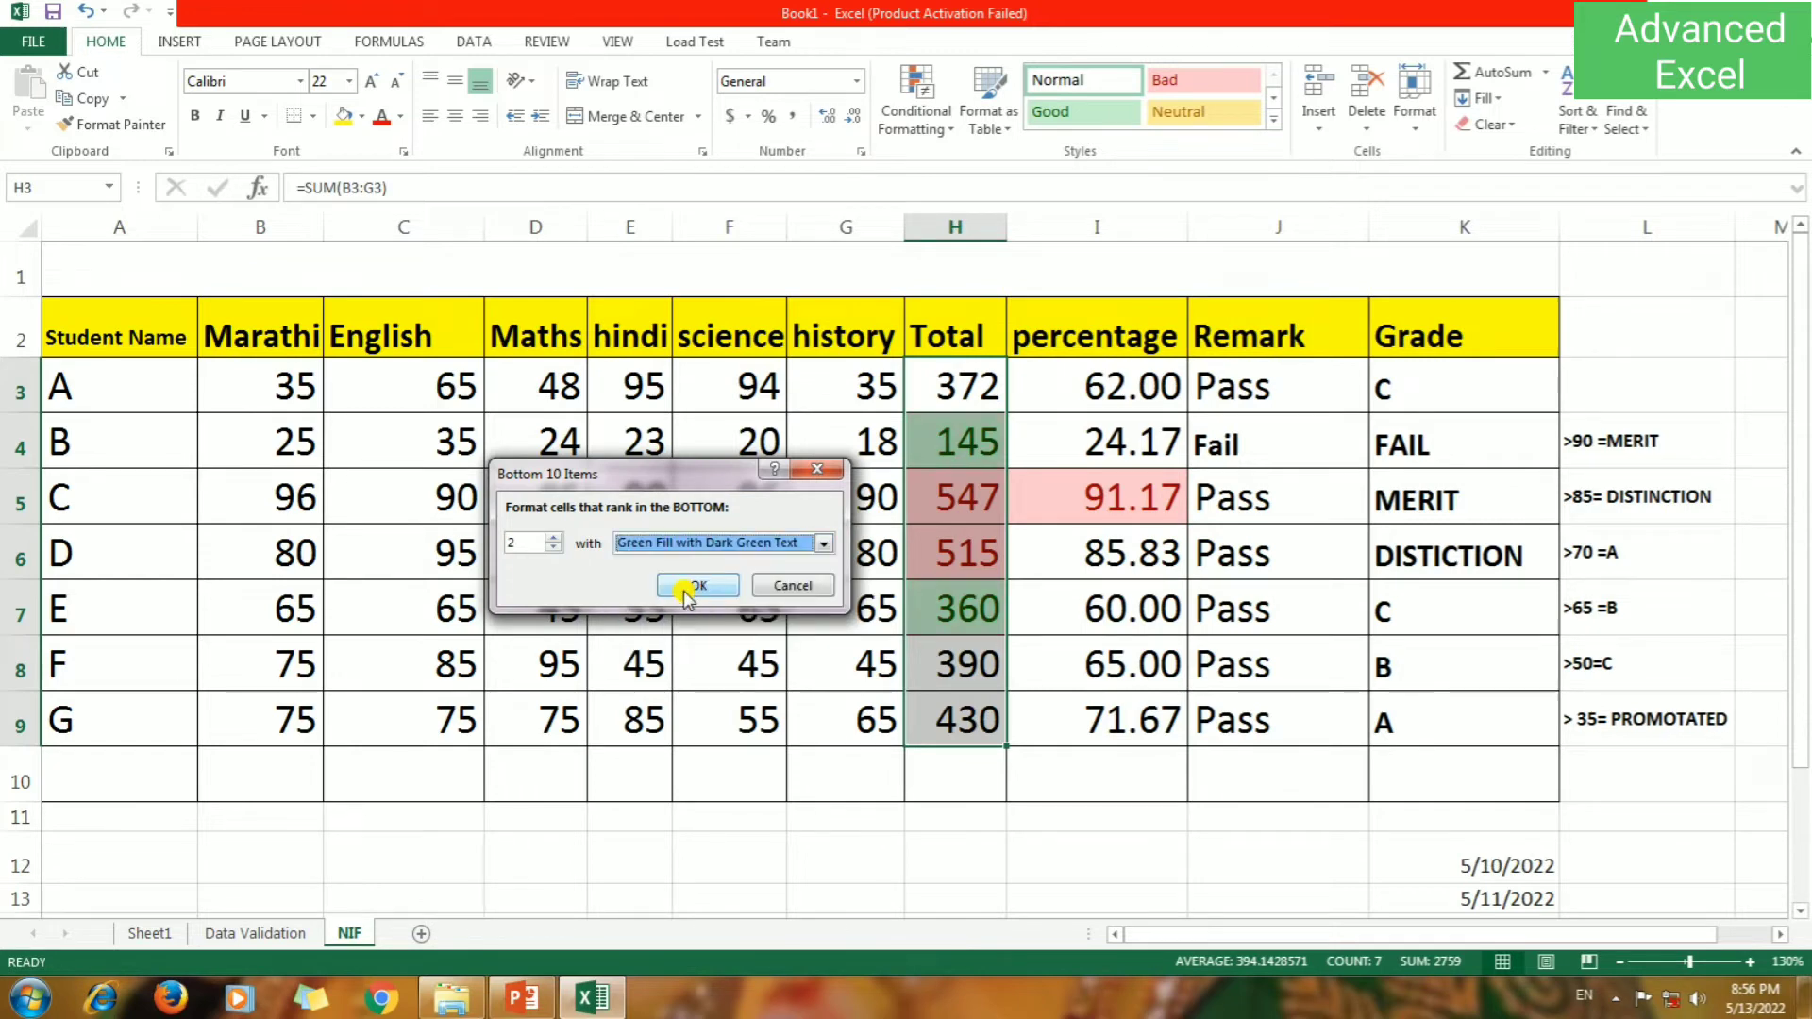
click(696, 586)
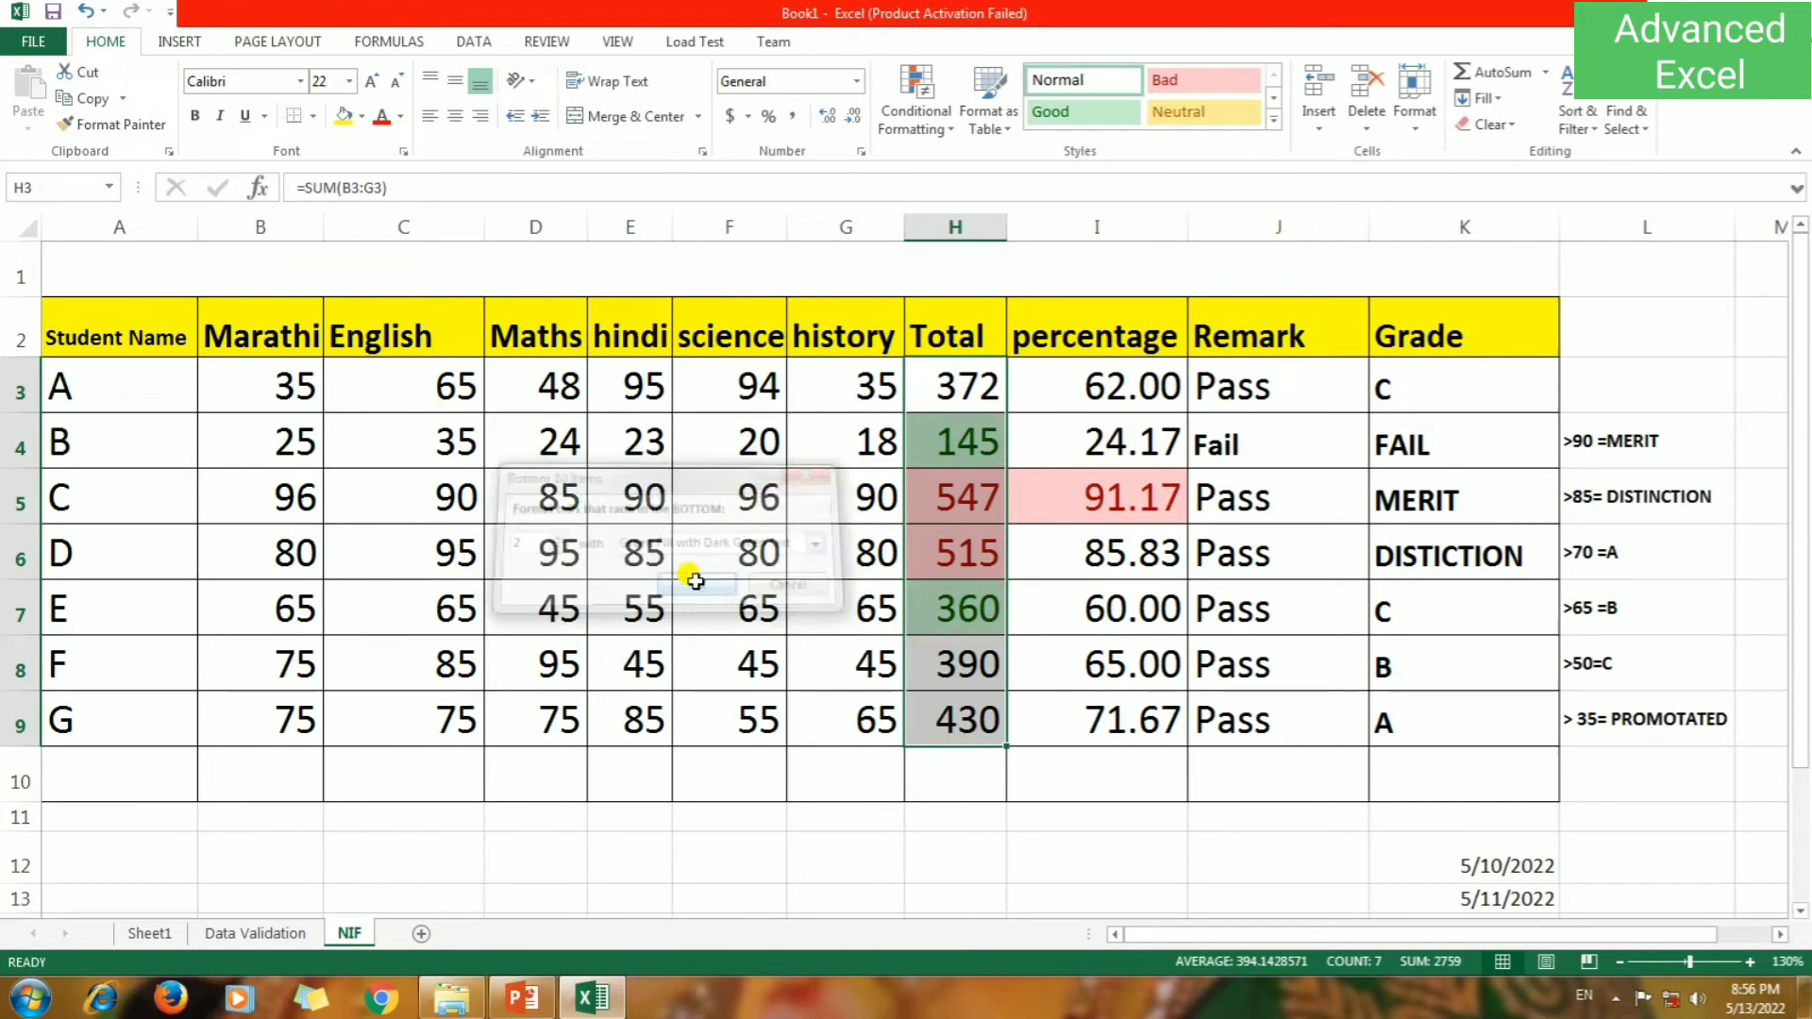
Select the Total header cell H2 and bring up the Sort & Filter options.
click(827, 665)
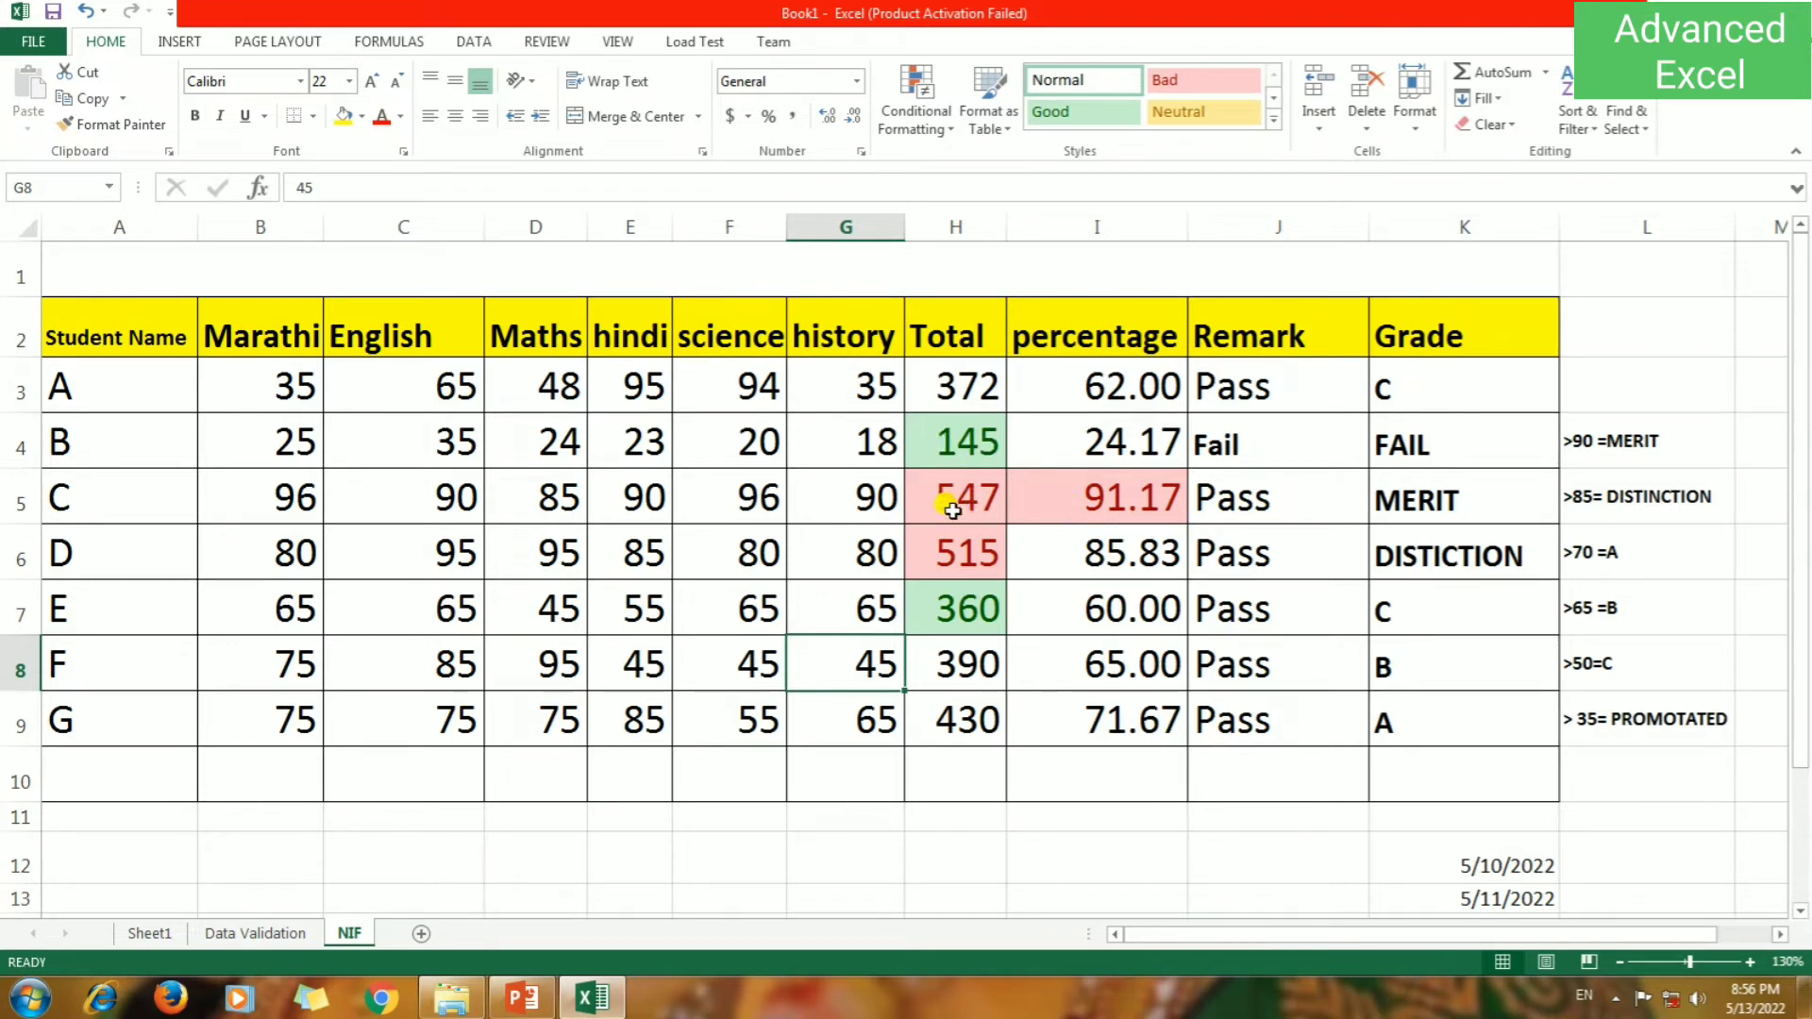
click(955, 226)
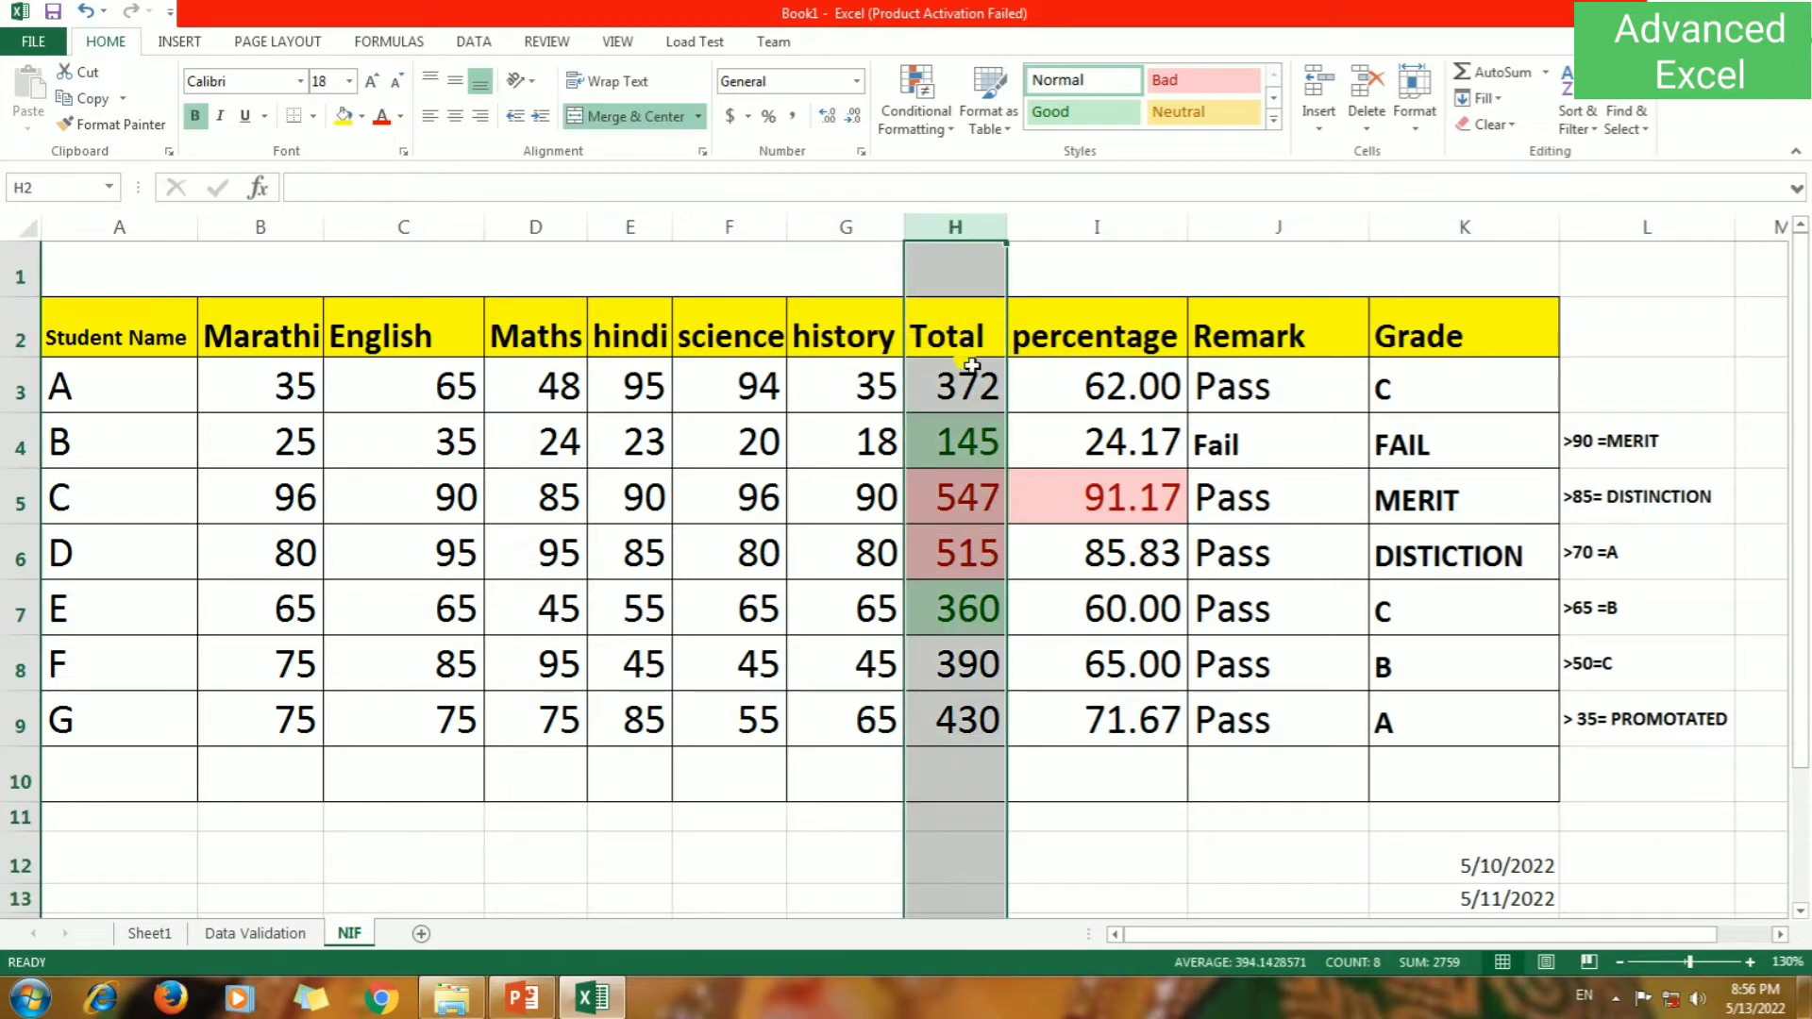
click(963, 326)
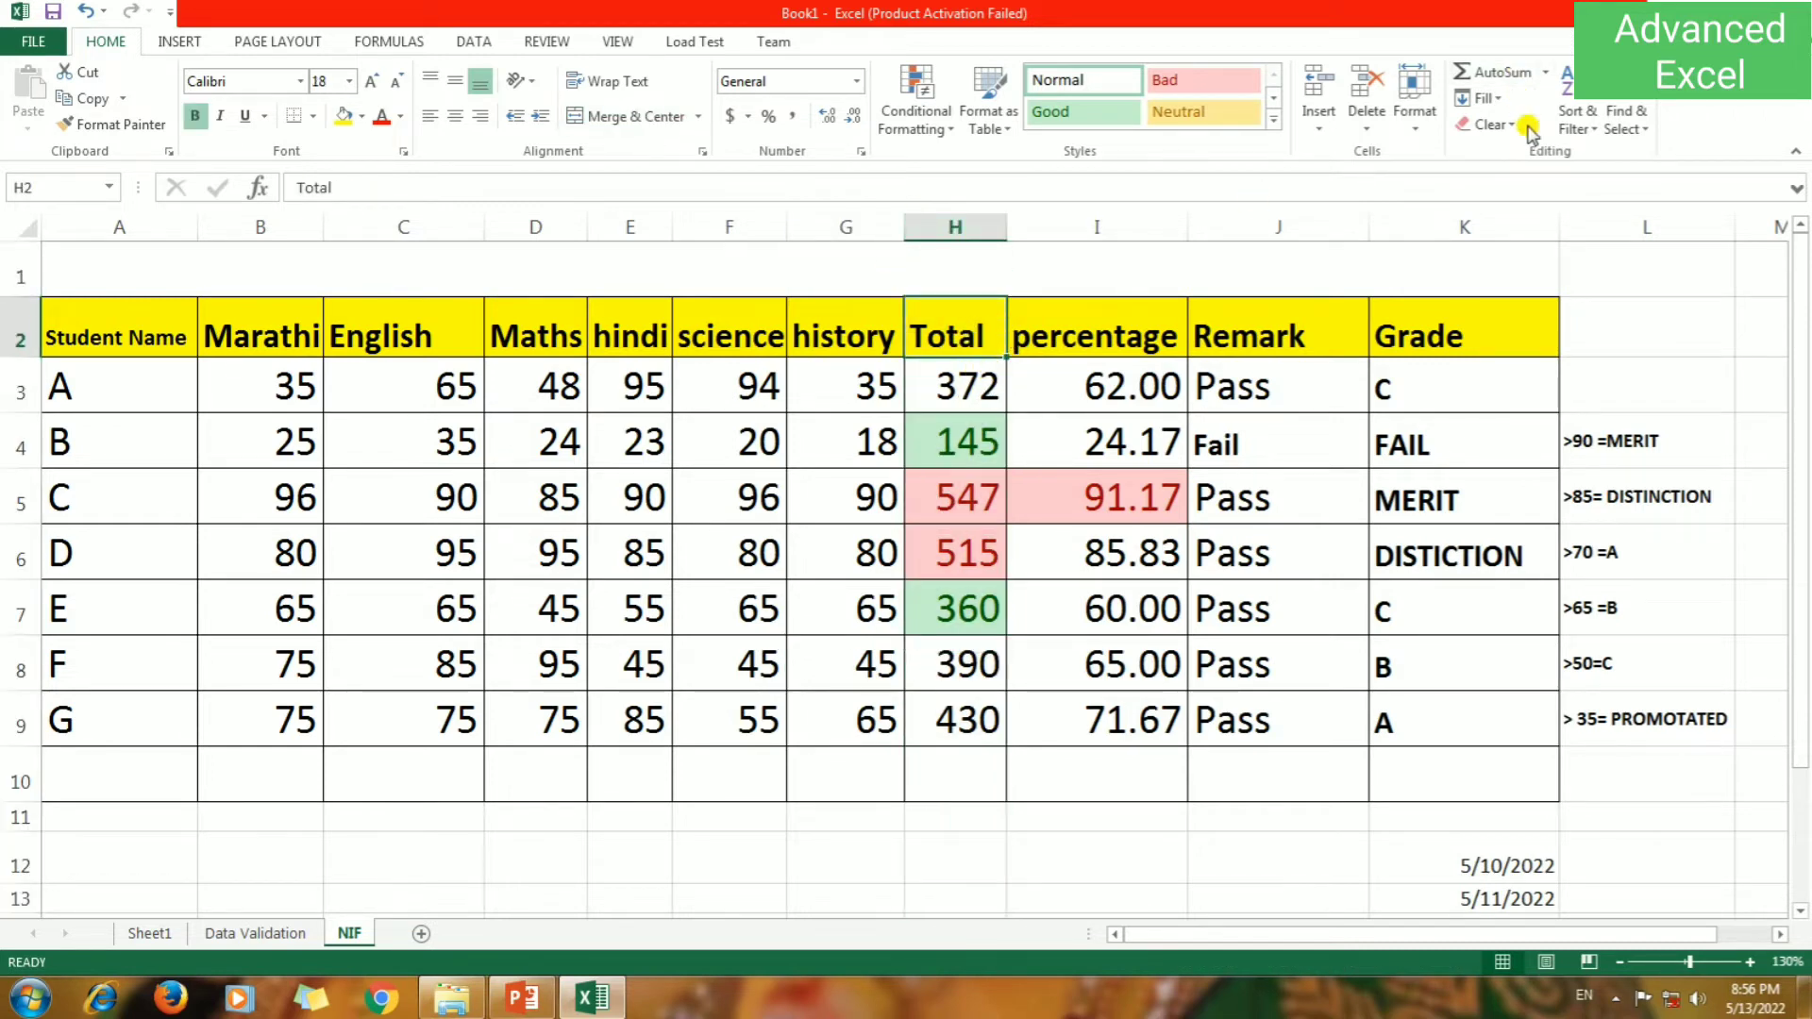
click(1594, 130)
Turn on header filtering and preview the Total column's filter-by-colour choices.
click(1605, 237)
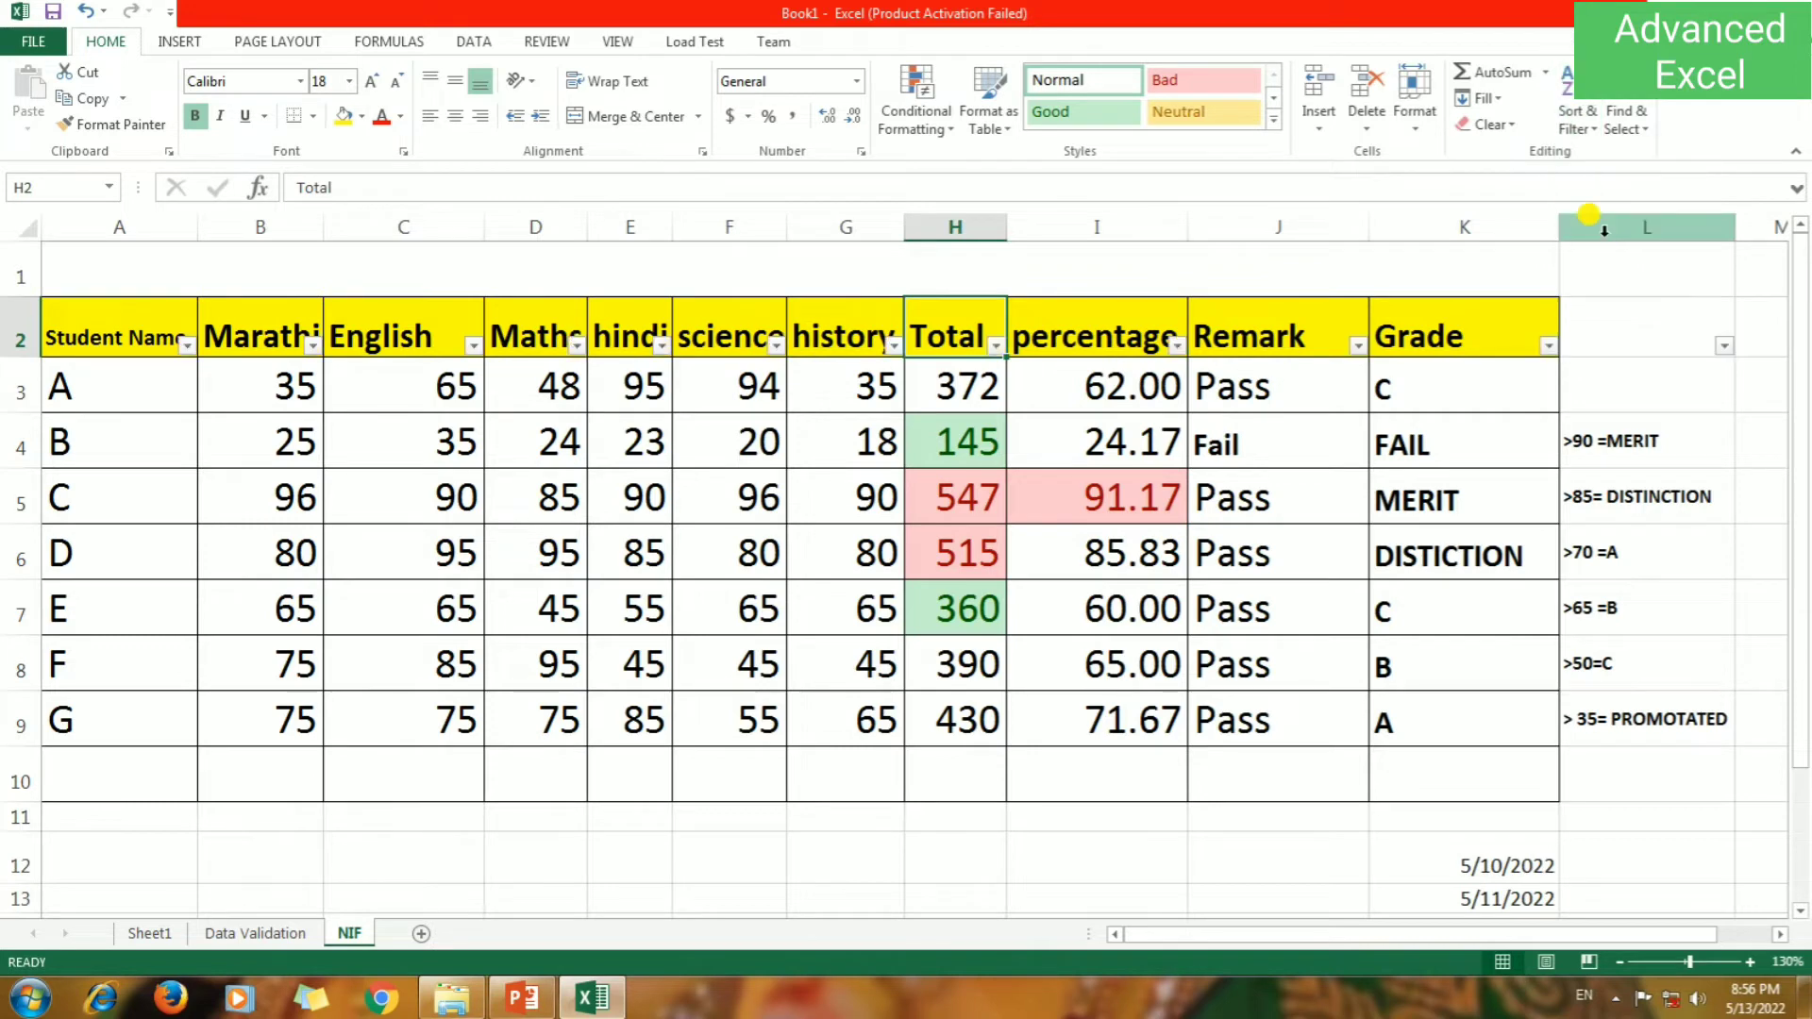
click(995, 346)
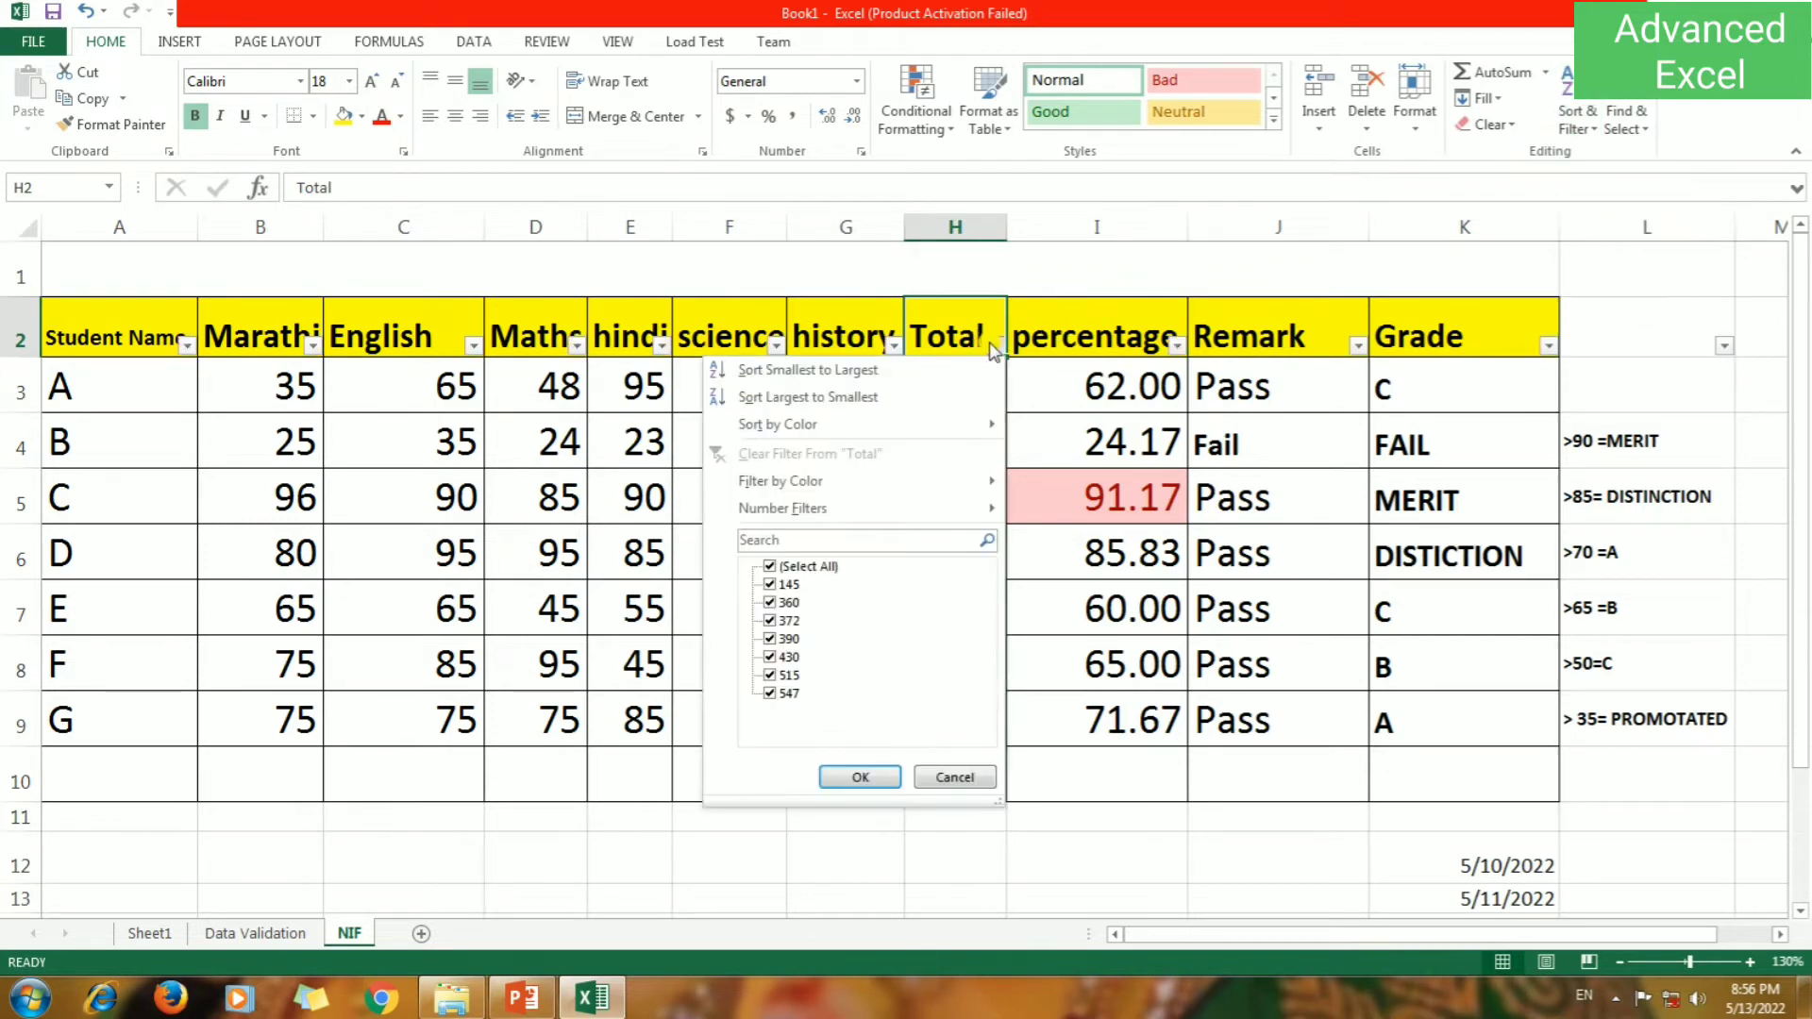
click(742, 483)
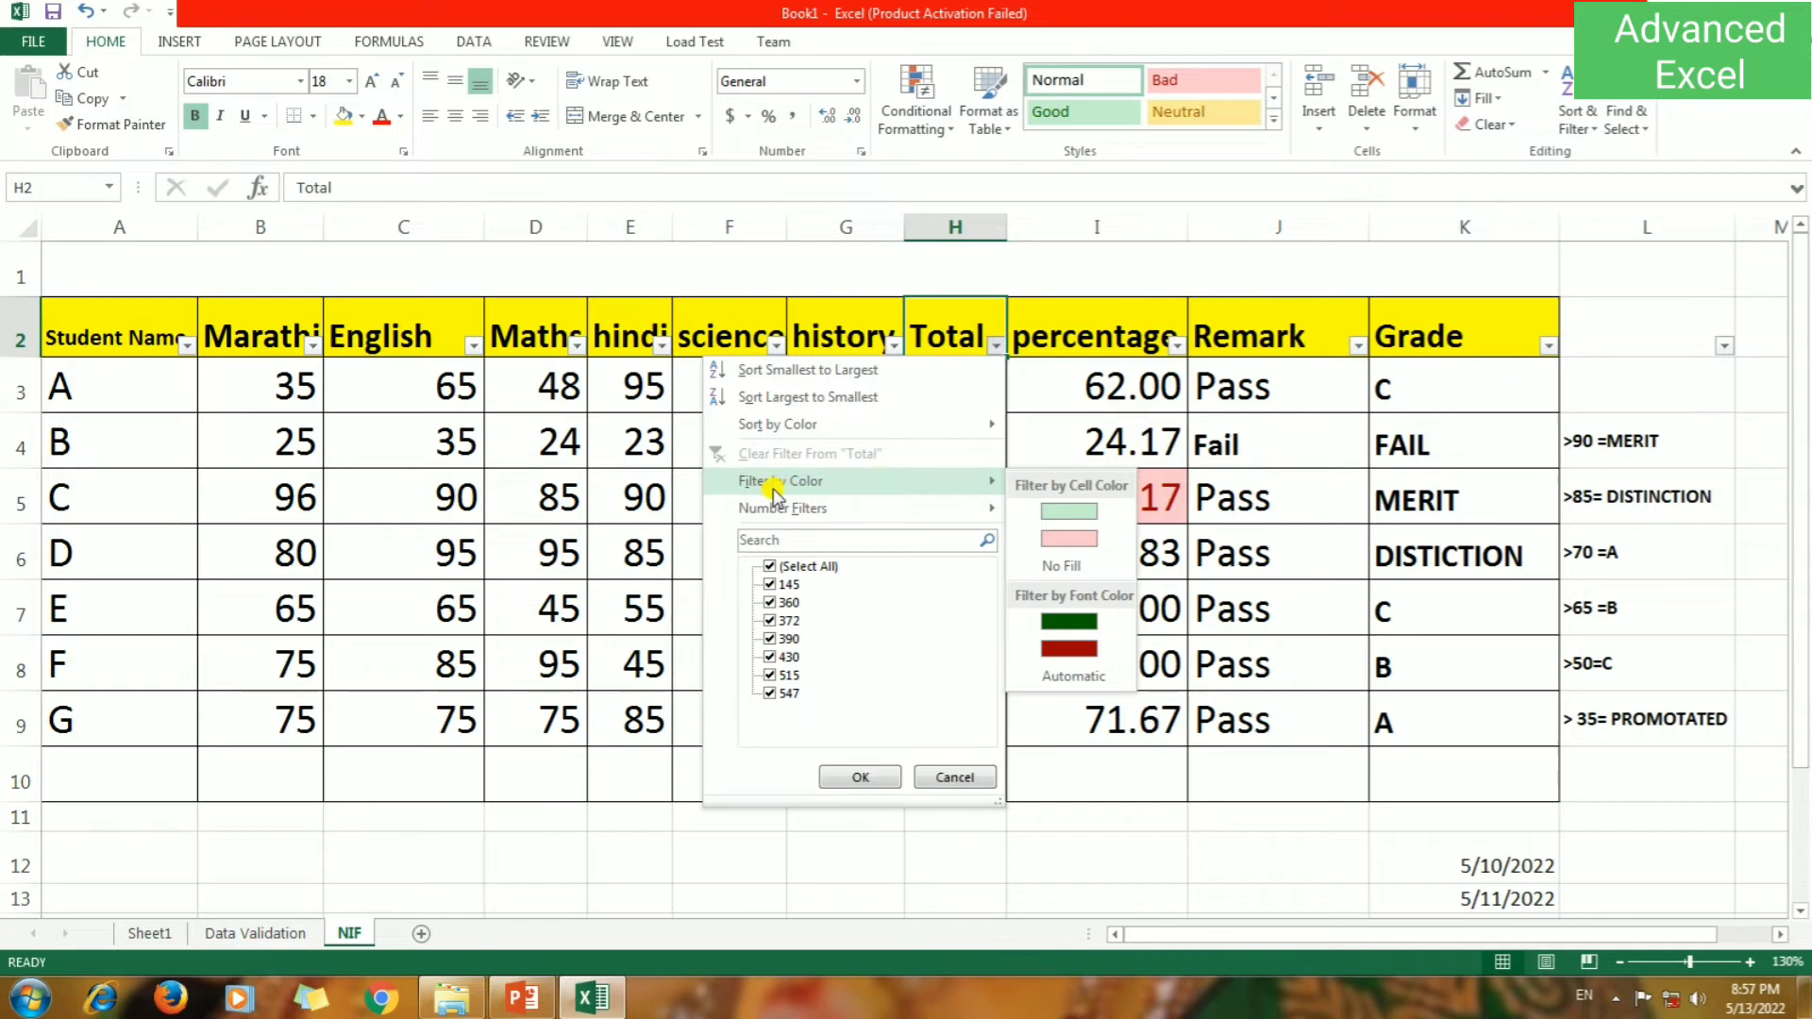
click(1078, 637)
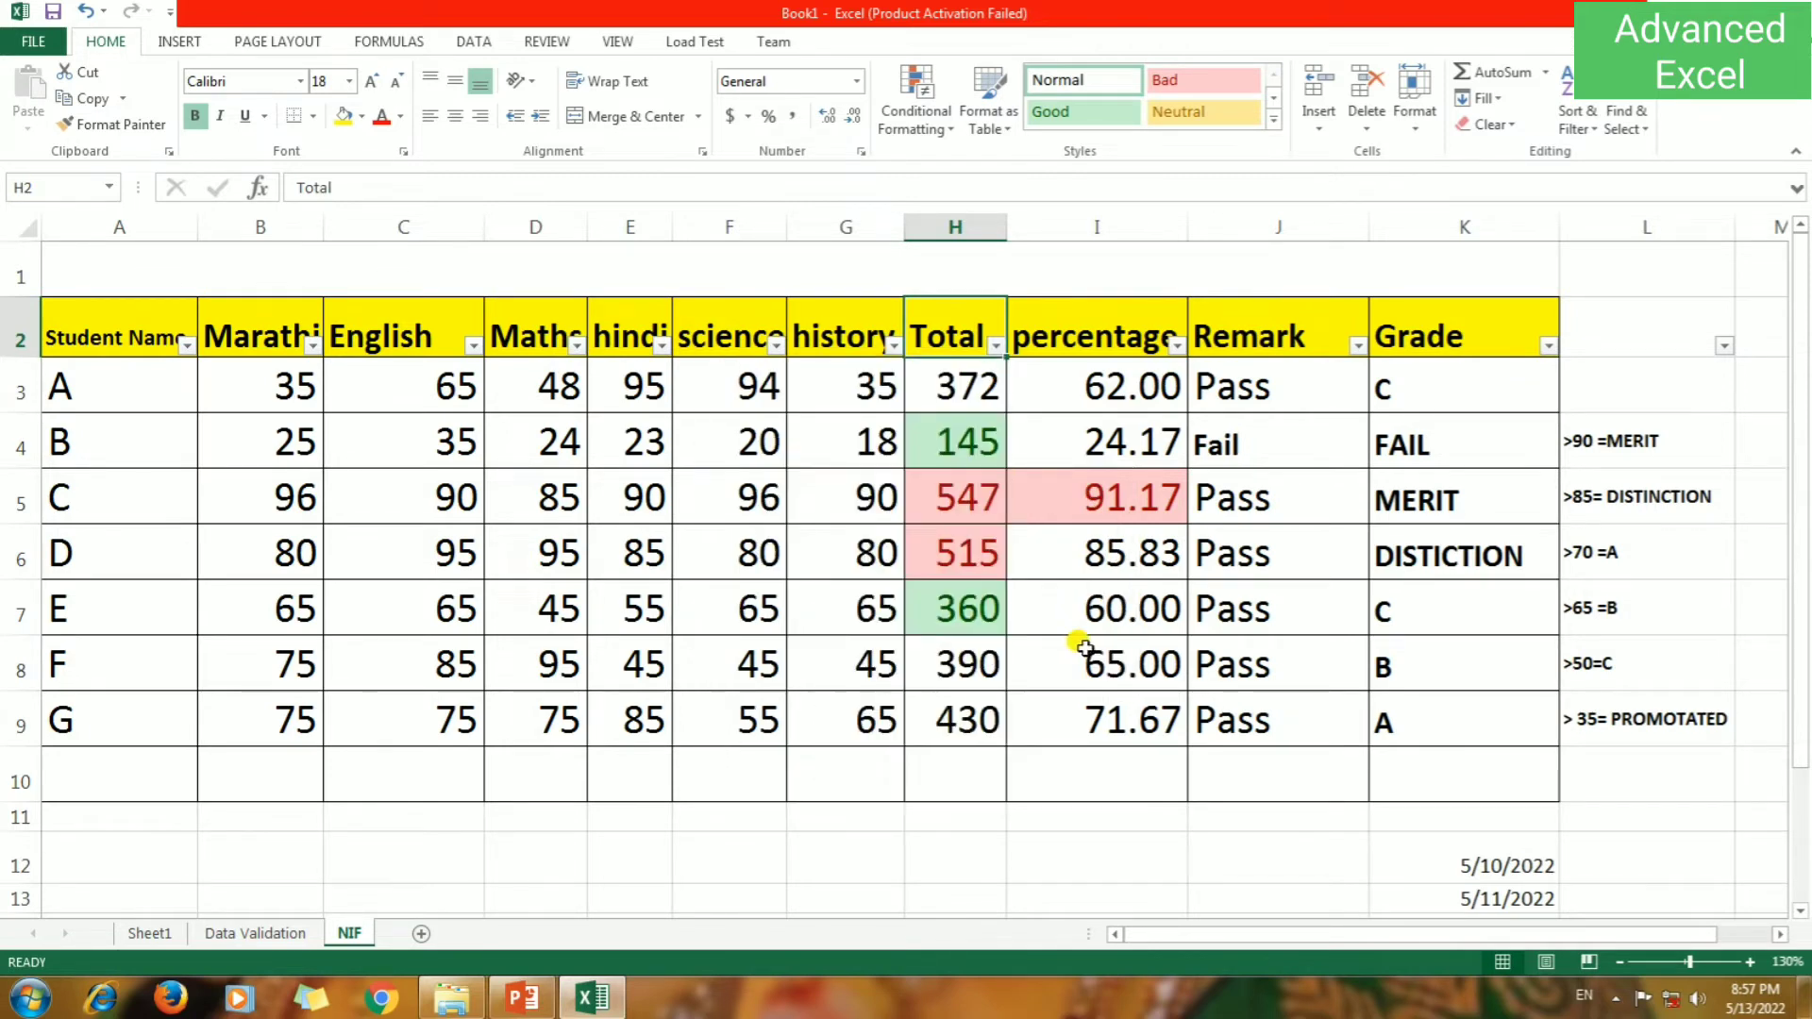
Filter the Total column by pink cell colour, leaving only students C and D.
click(981, 517)
click(941, 566)
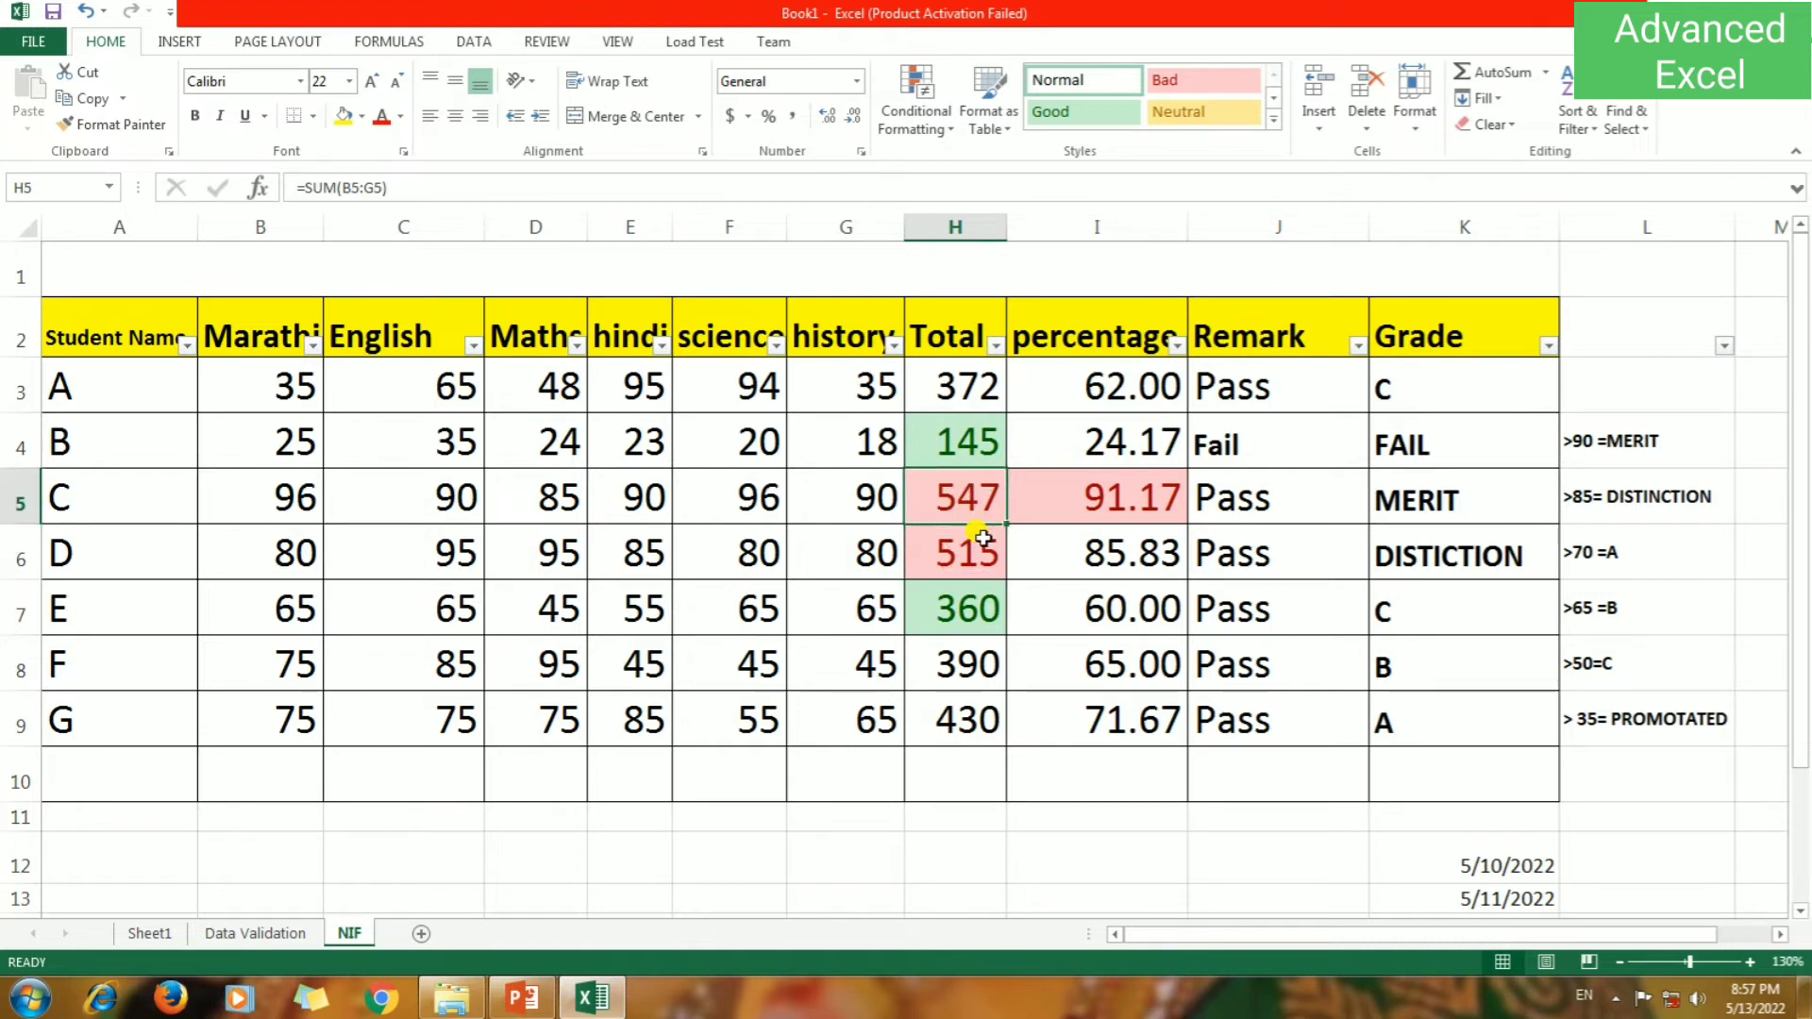
click(975, 555)
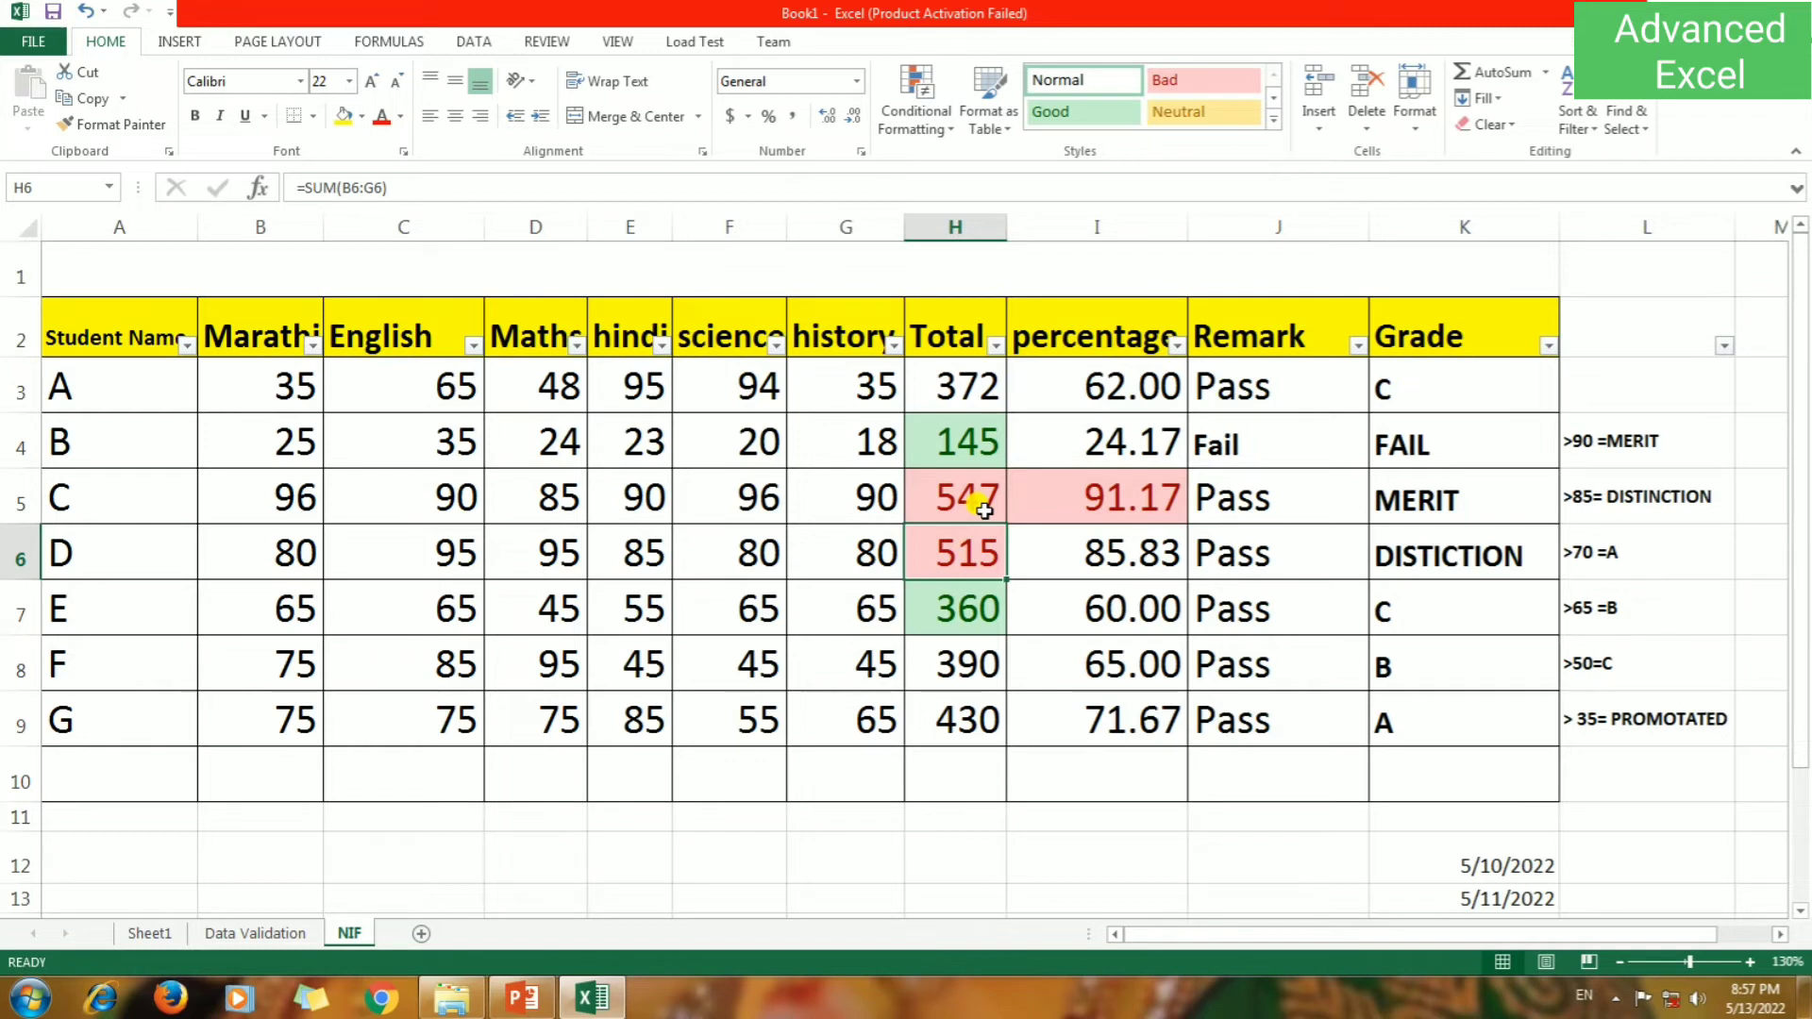
click(999, 348)
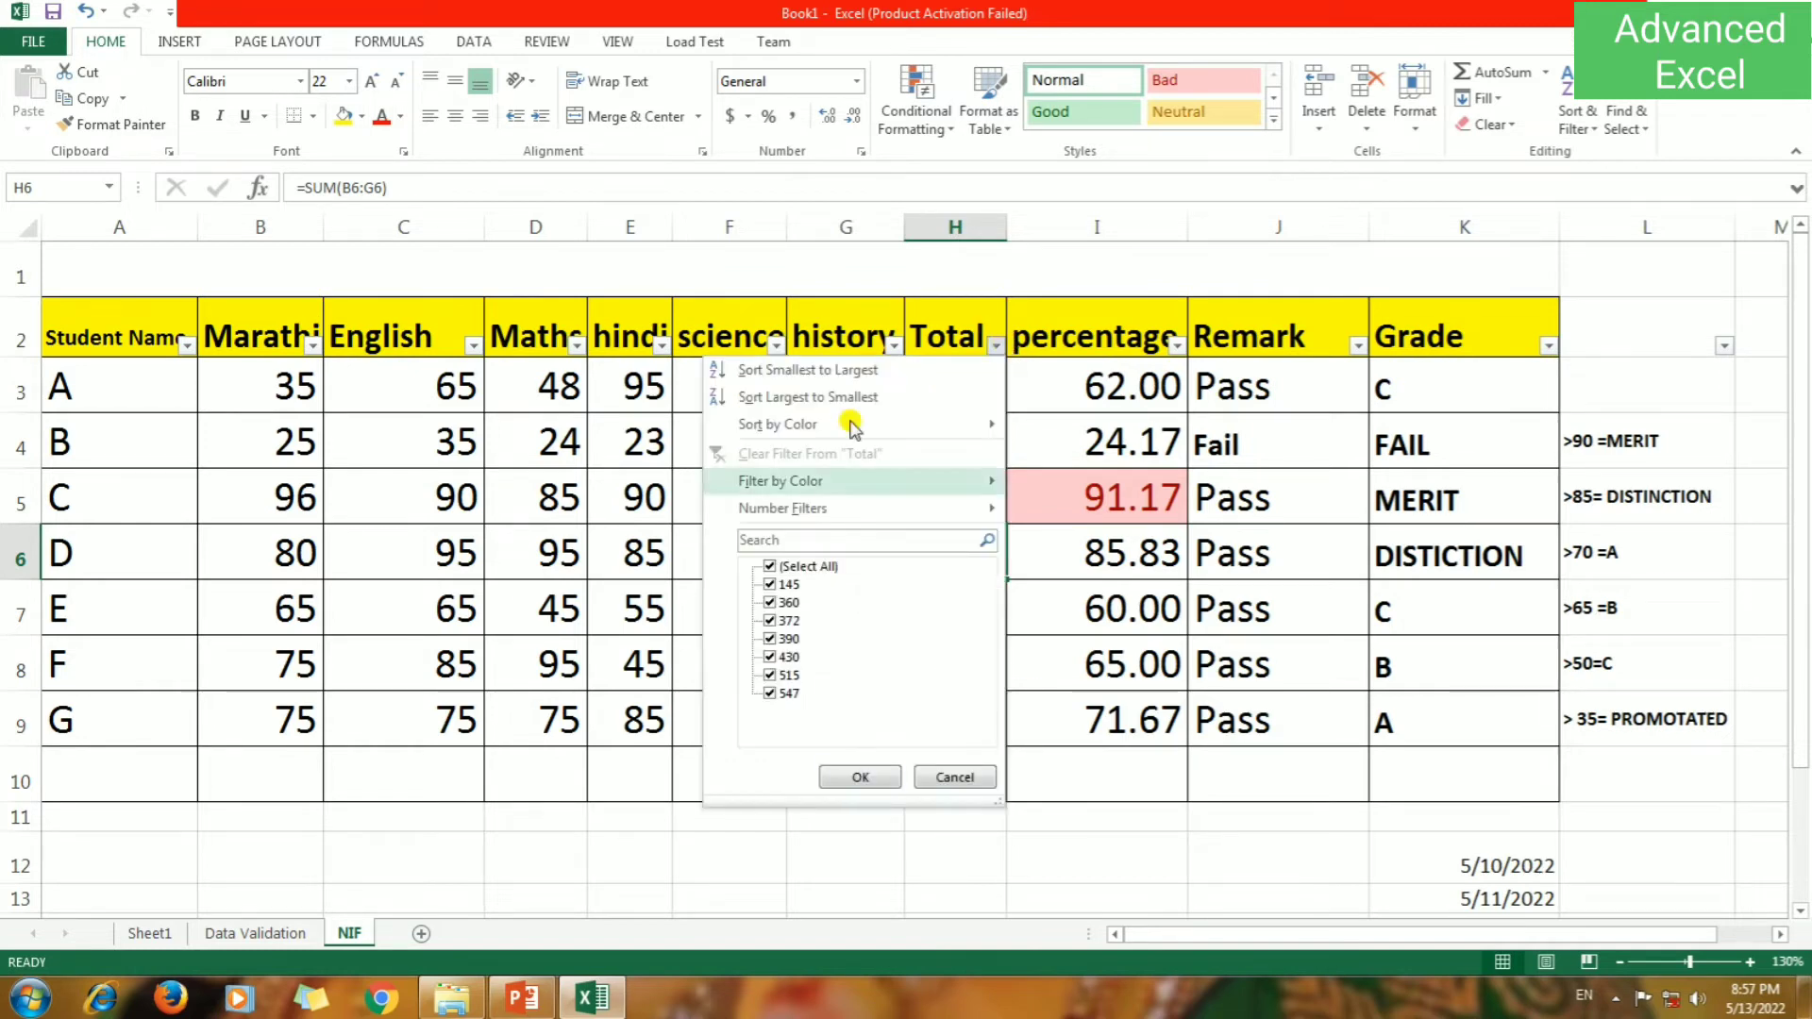
mouse_move(793, 482)
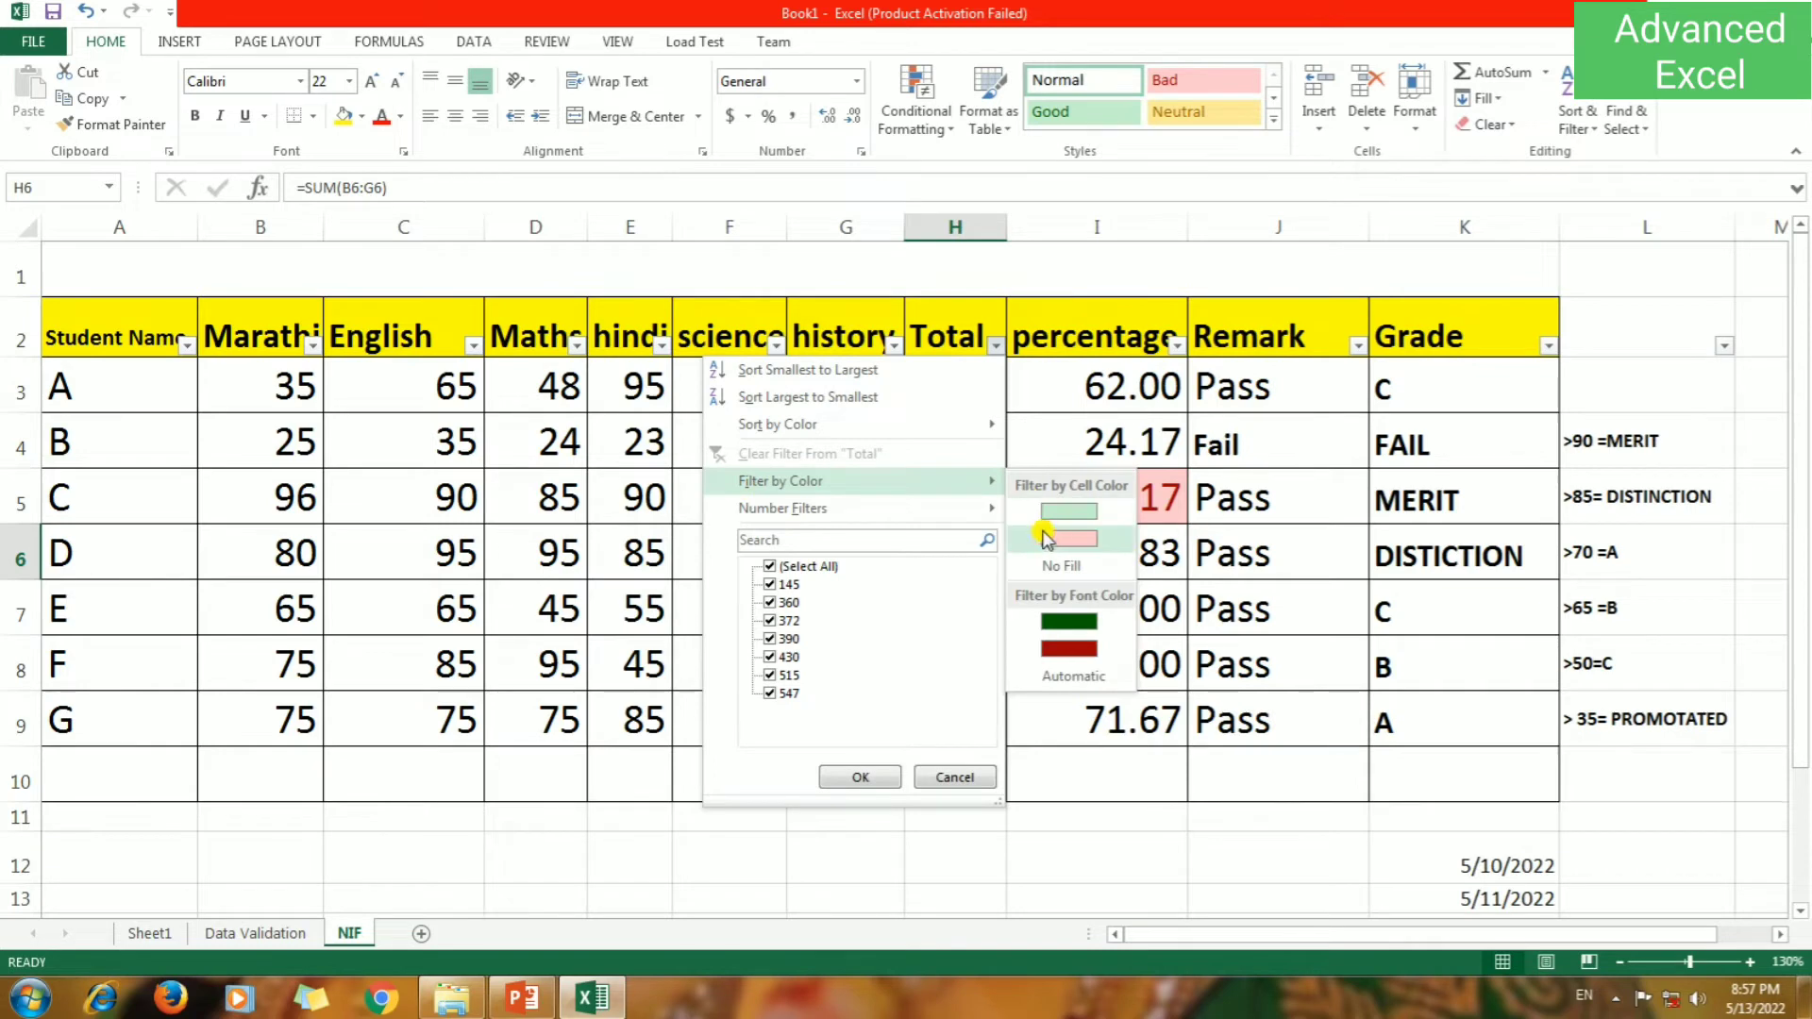
click(1070, 538)
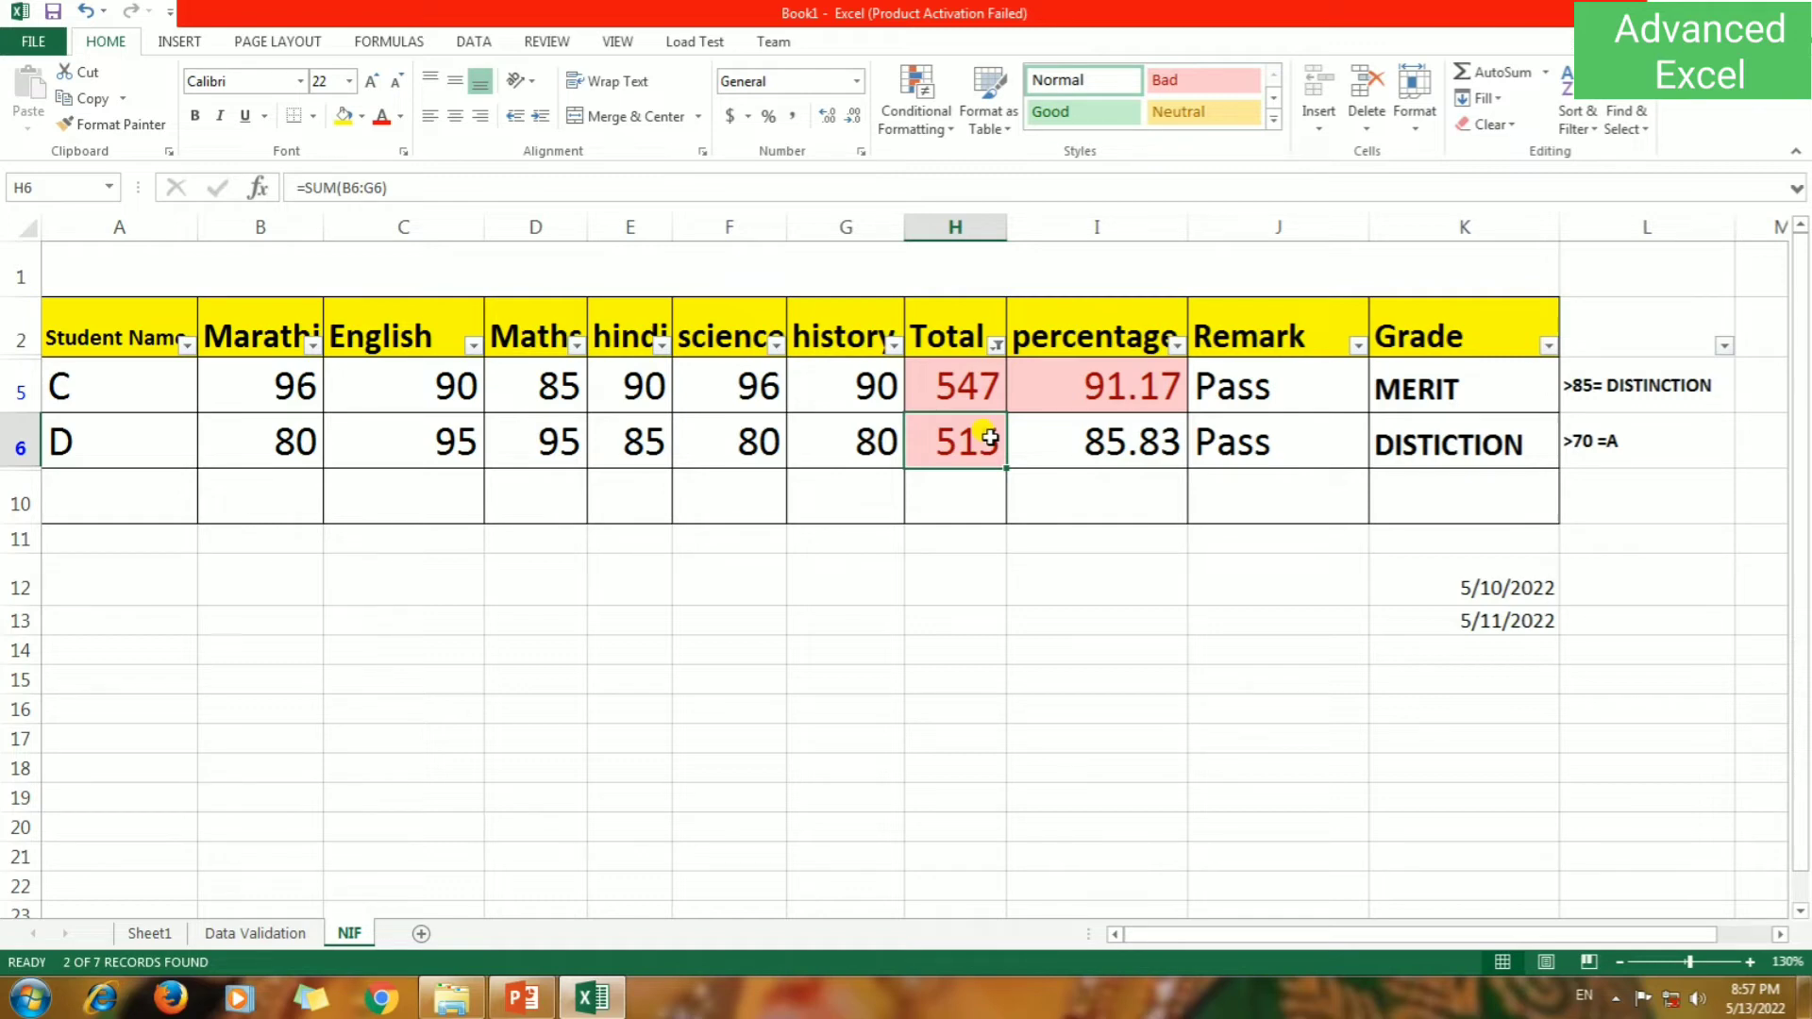
Clear the colour filter by switching filtering off, showing all seven students again.
click(996, 345)
click(1001, 349)
click(1574, 118)
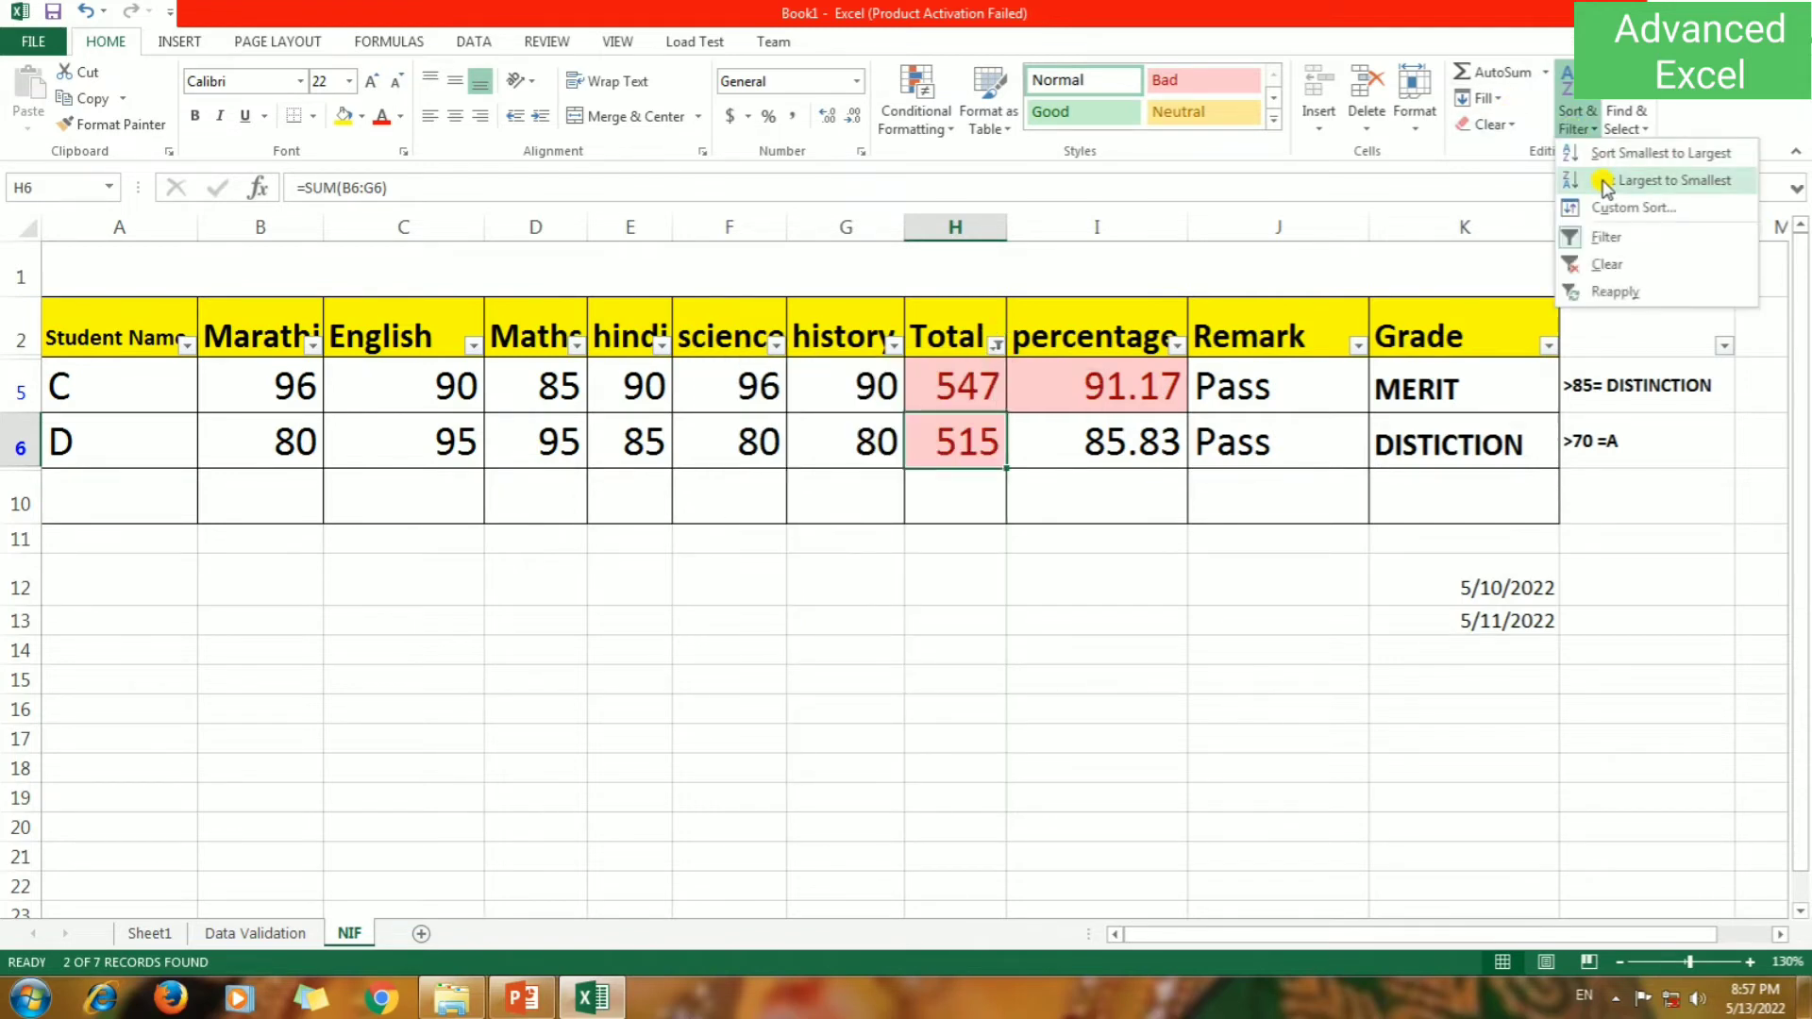
click(1606, 237)
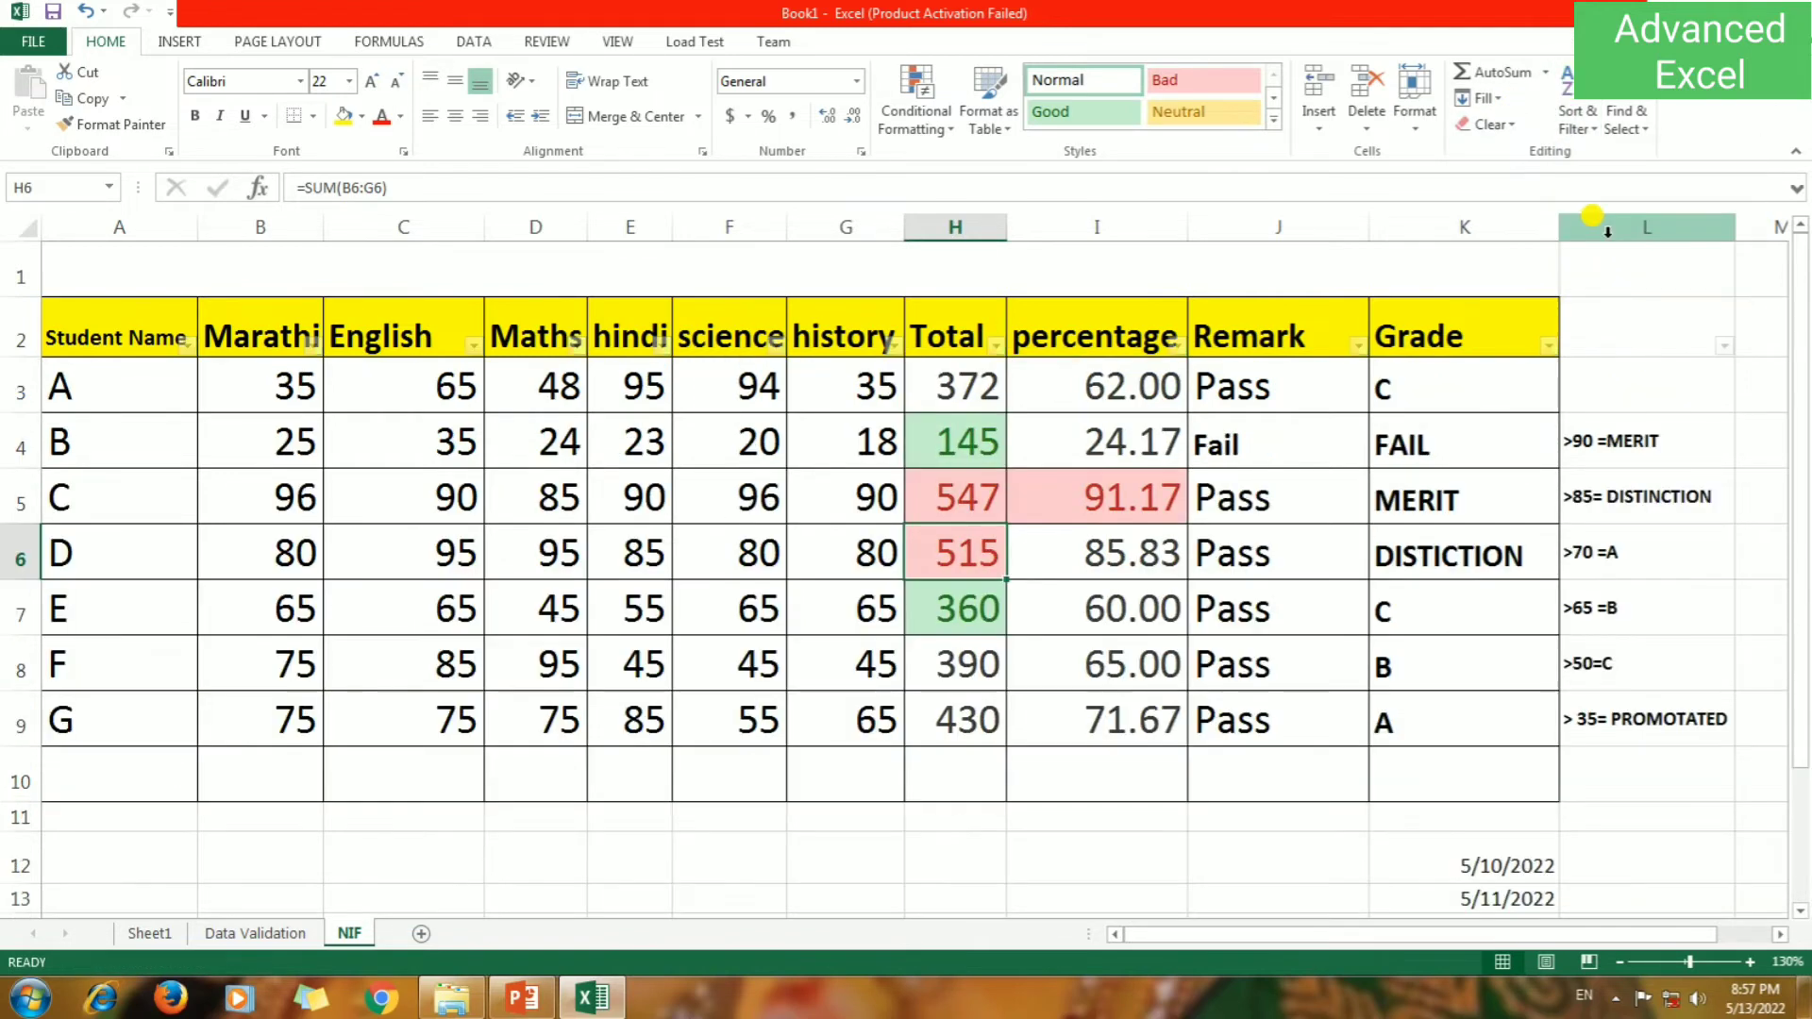
From header cell H2, switch header filtering back on for the table.
click(963, 338)
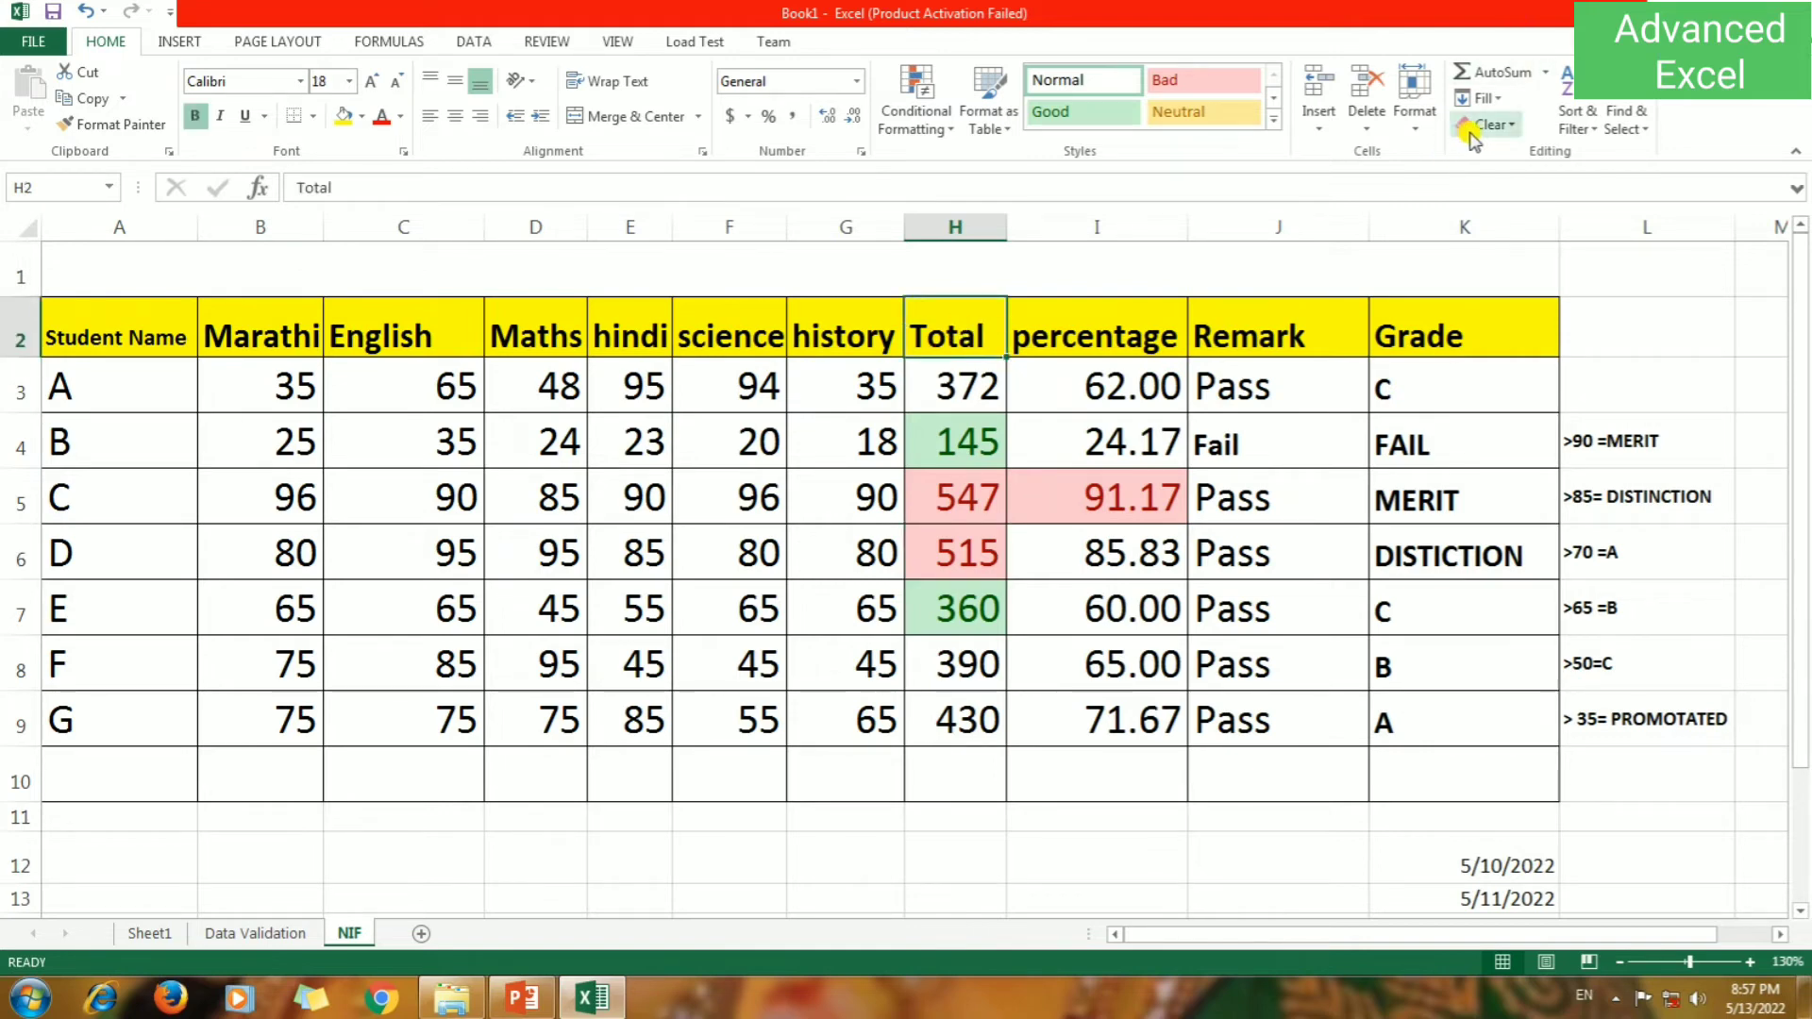
click(924, 439)
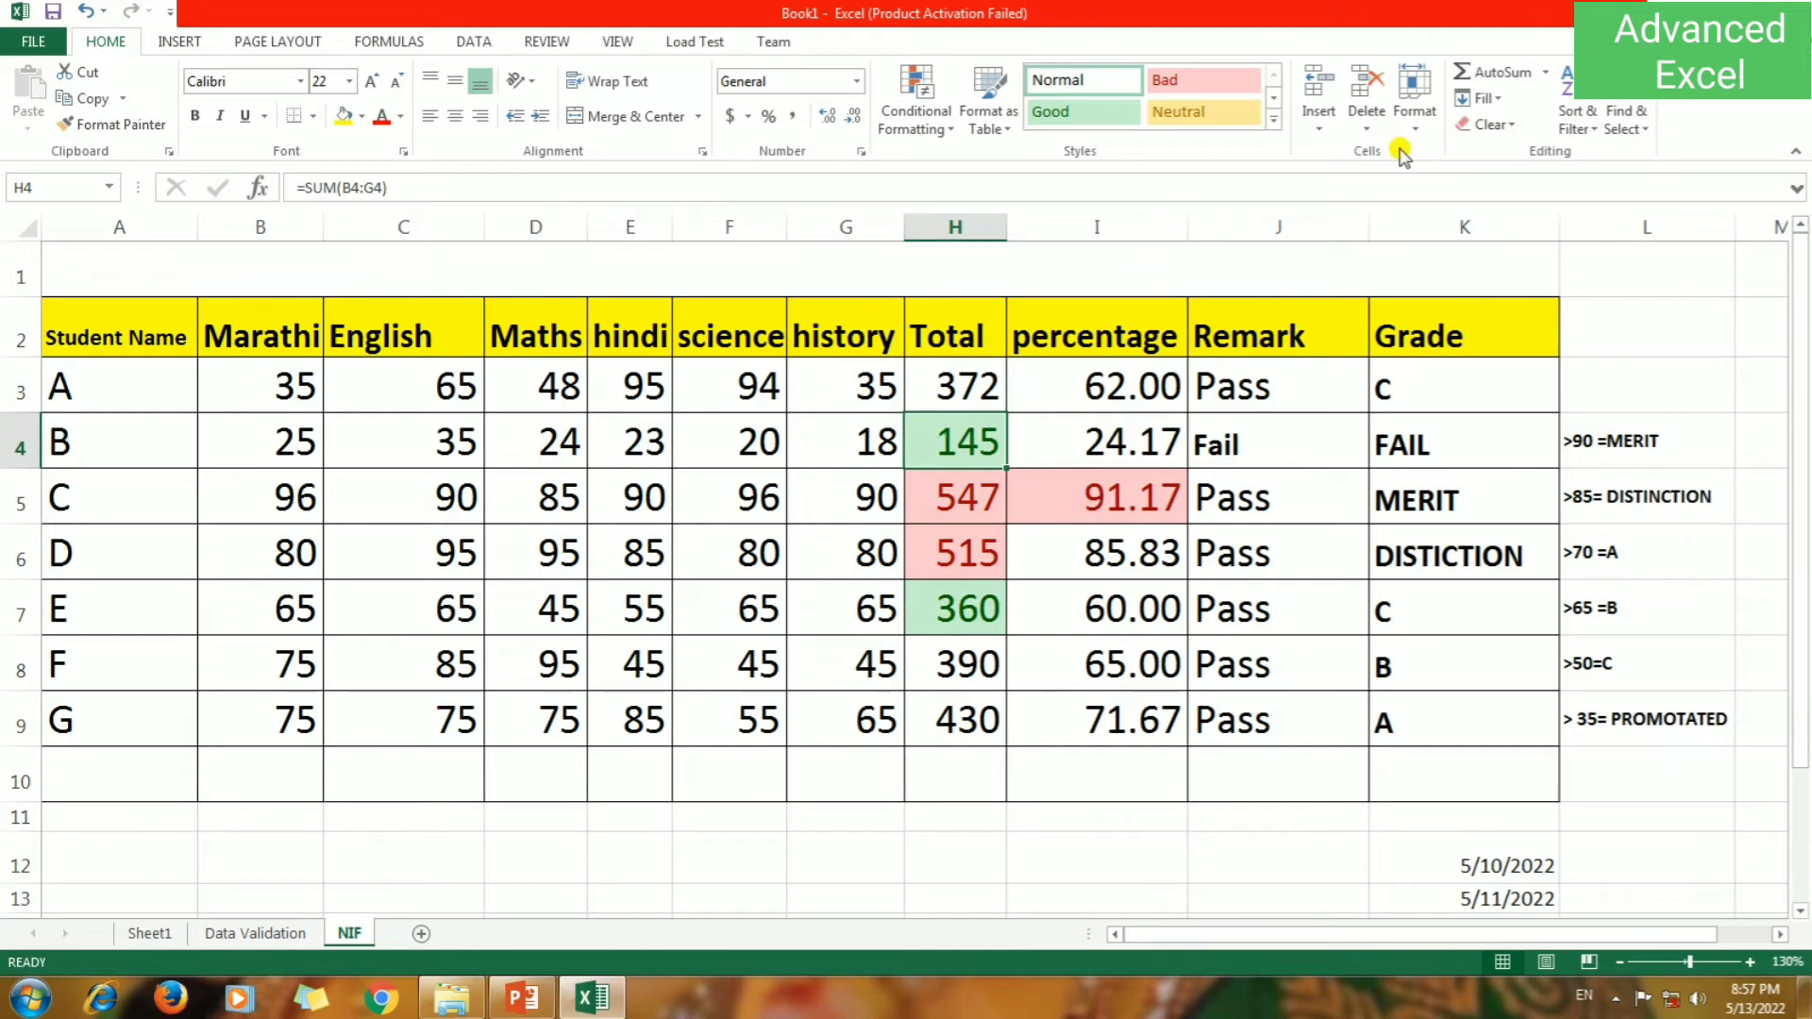
click(963, 347)
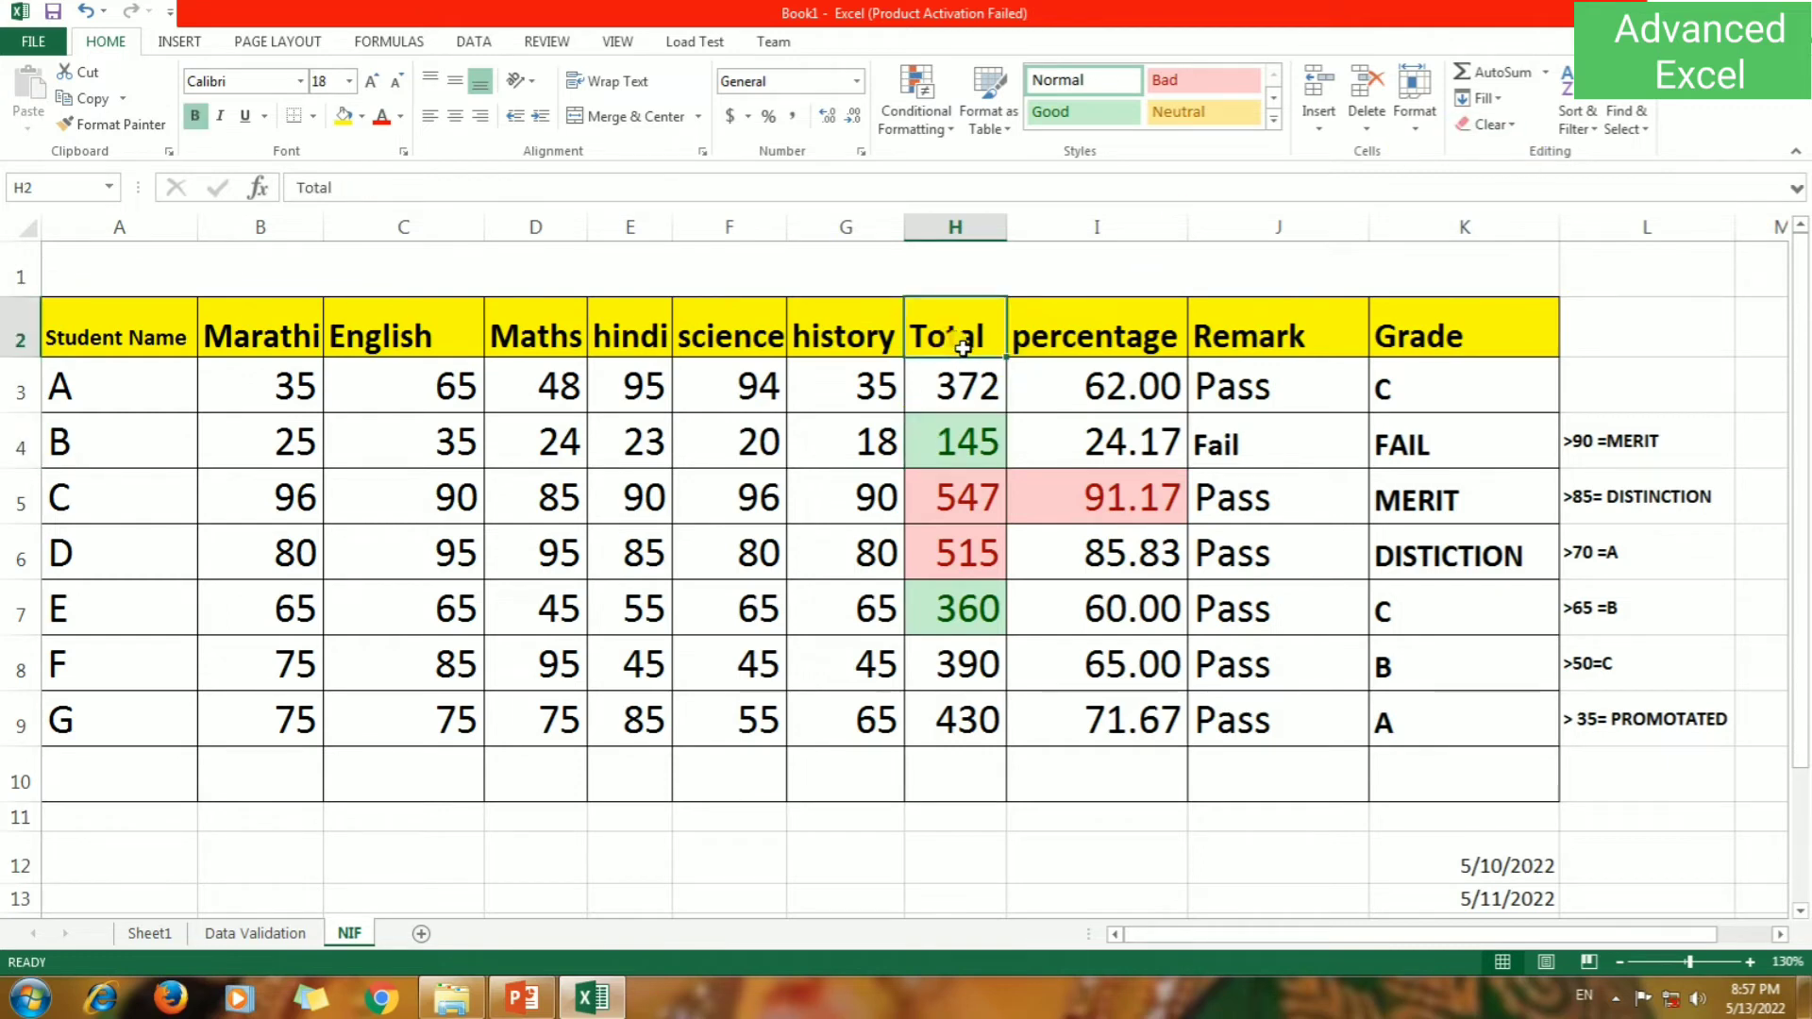
click(1569, 133)
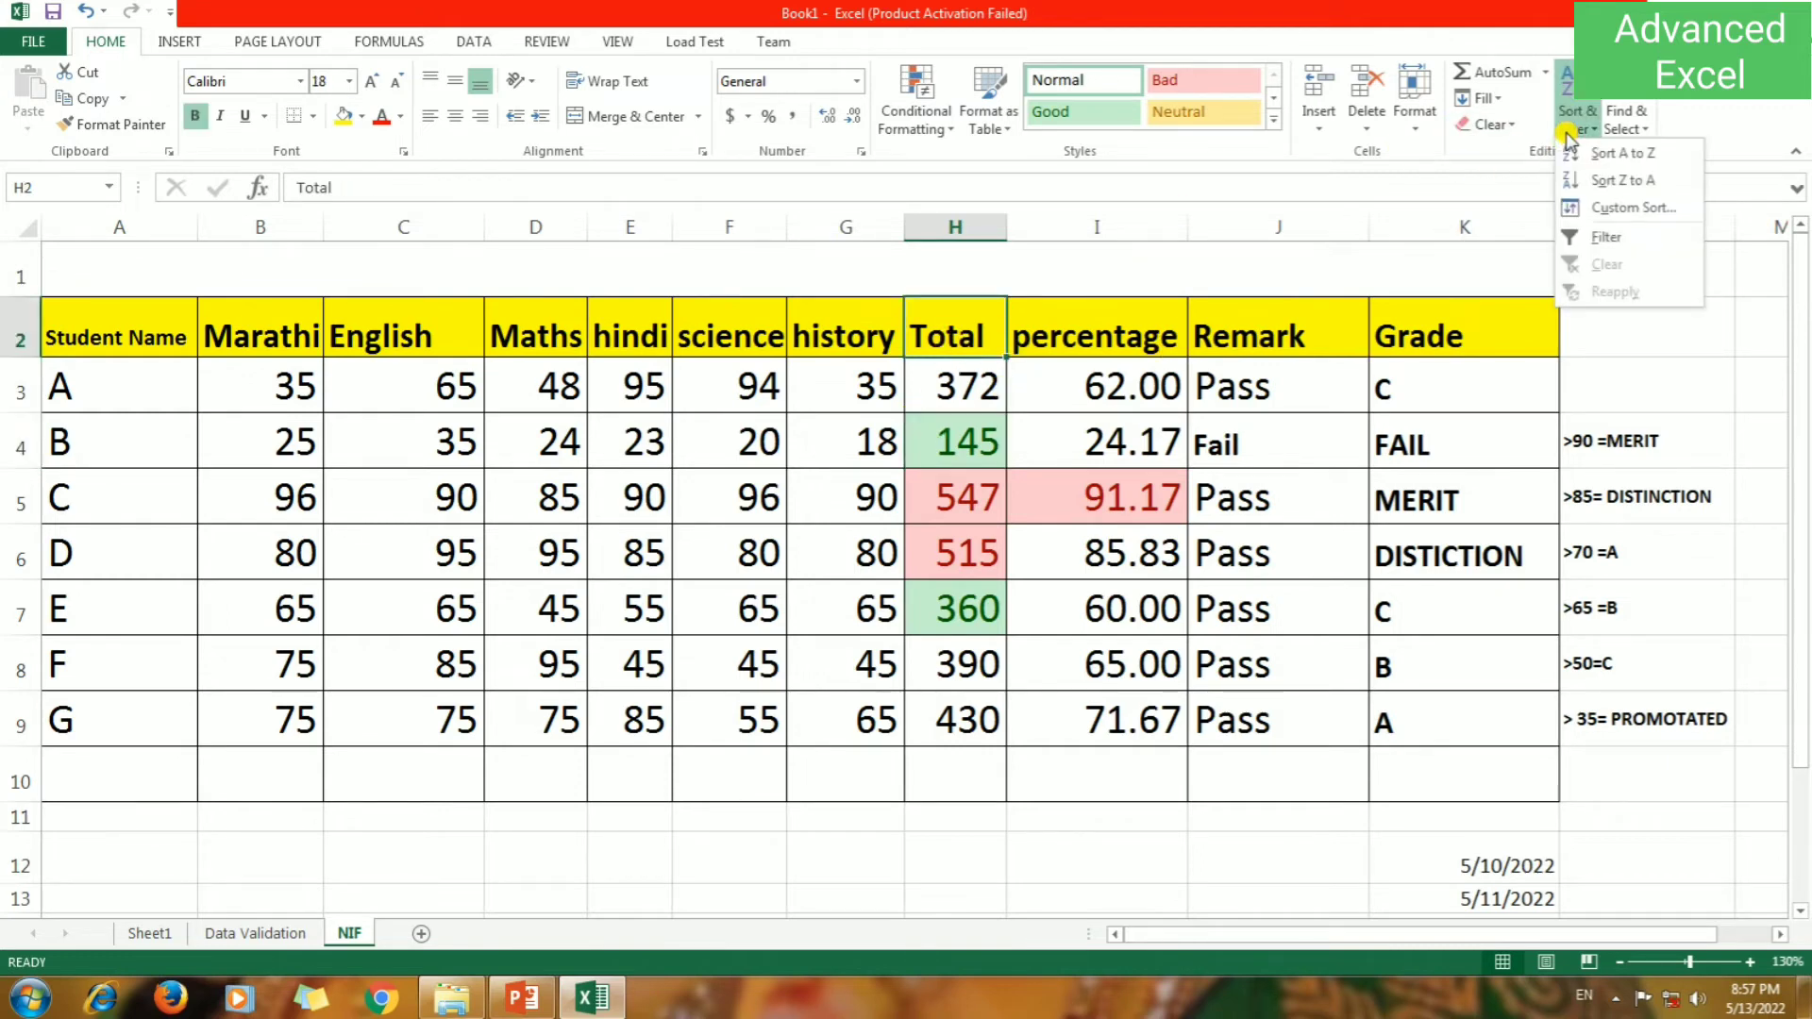
click(1597, 237)
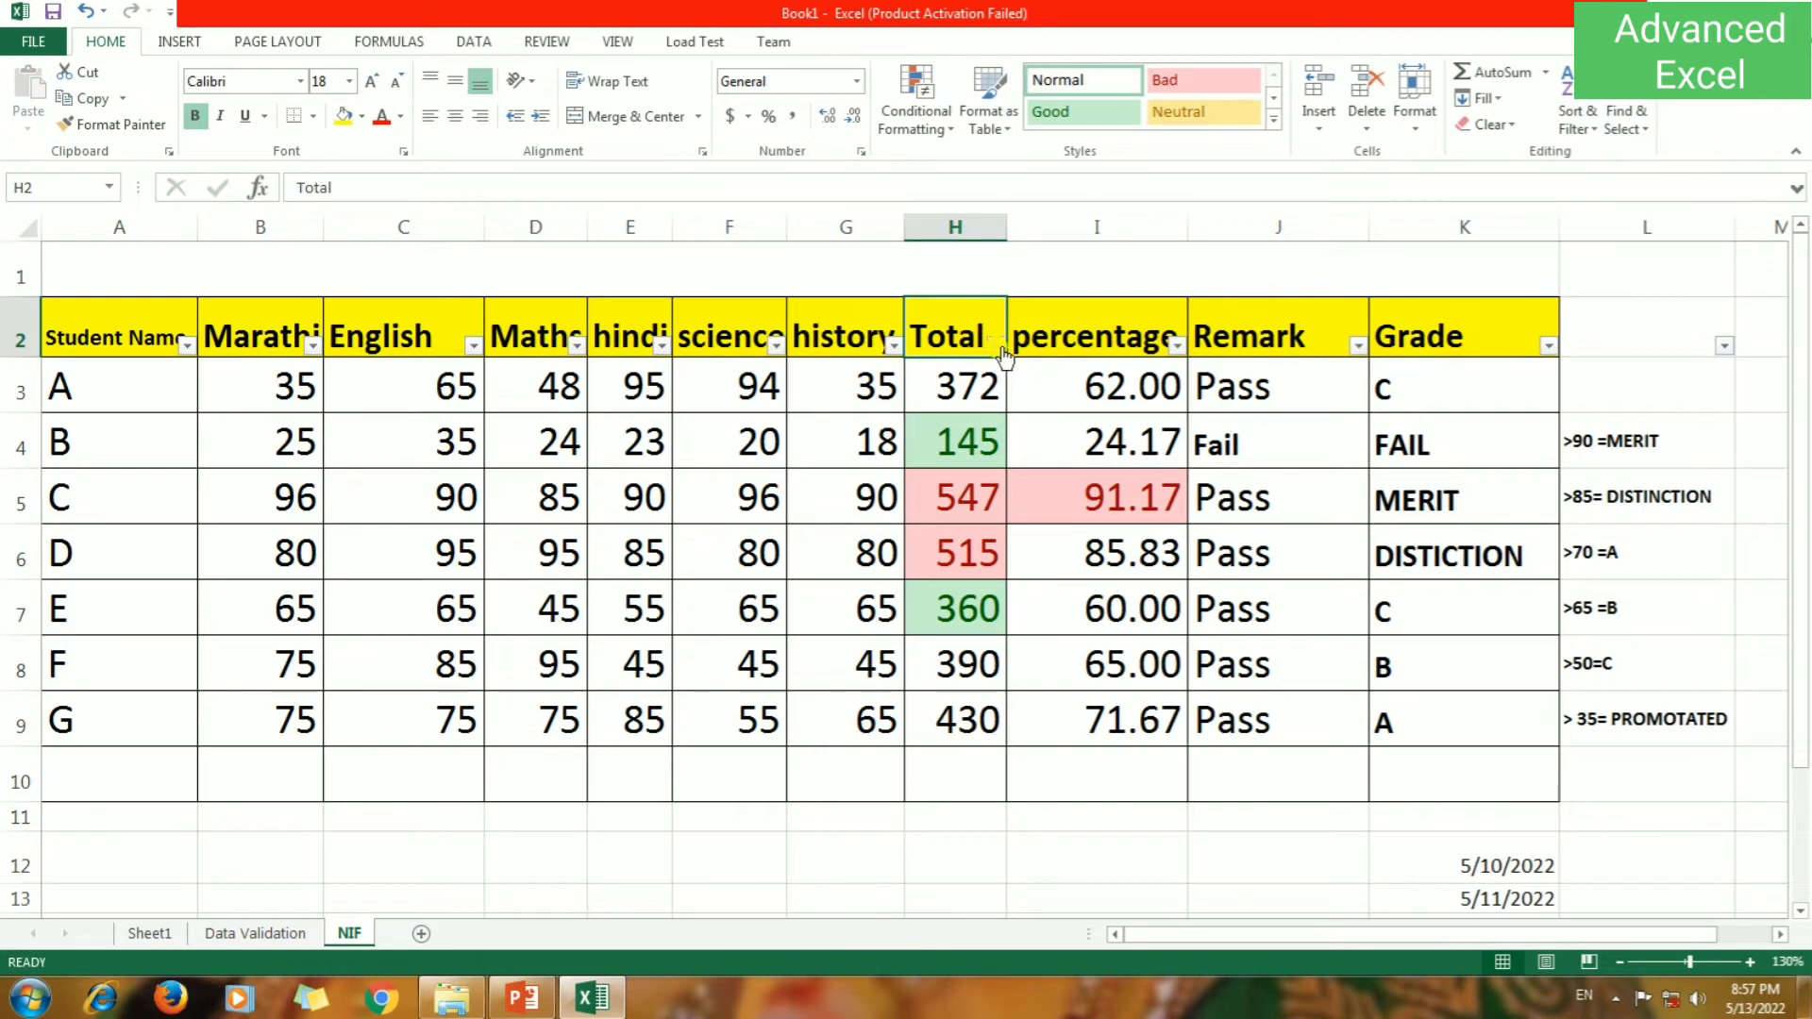
Filter the Total column by green cell colour to show only students B and E.
click(998, 347)
mouse_move(780, 482)
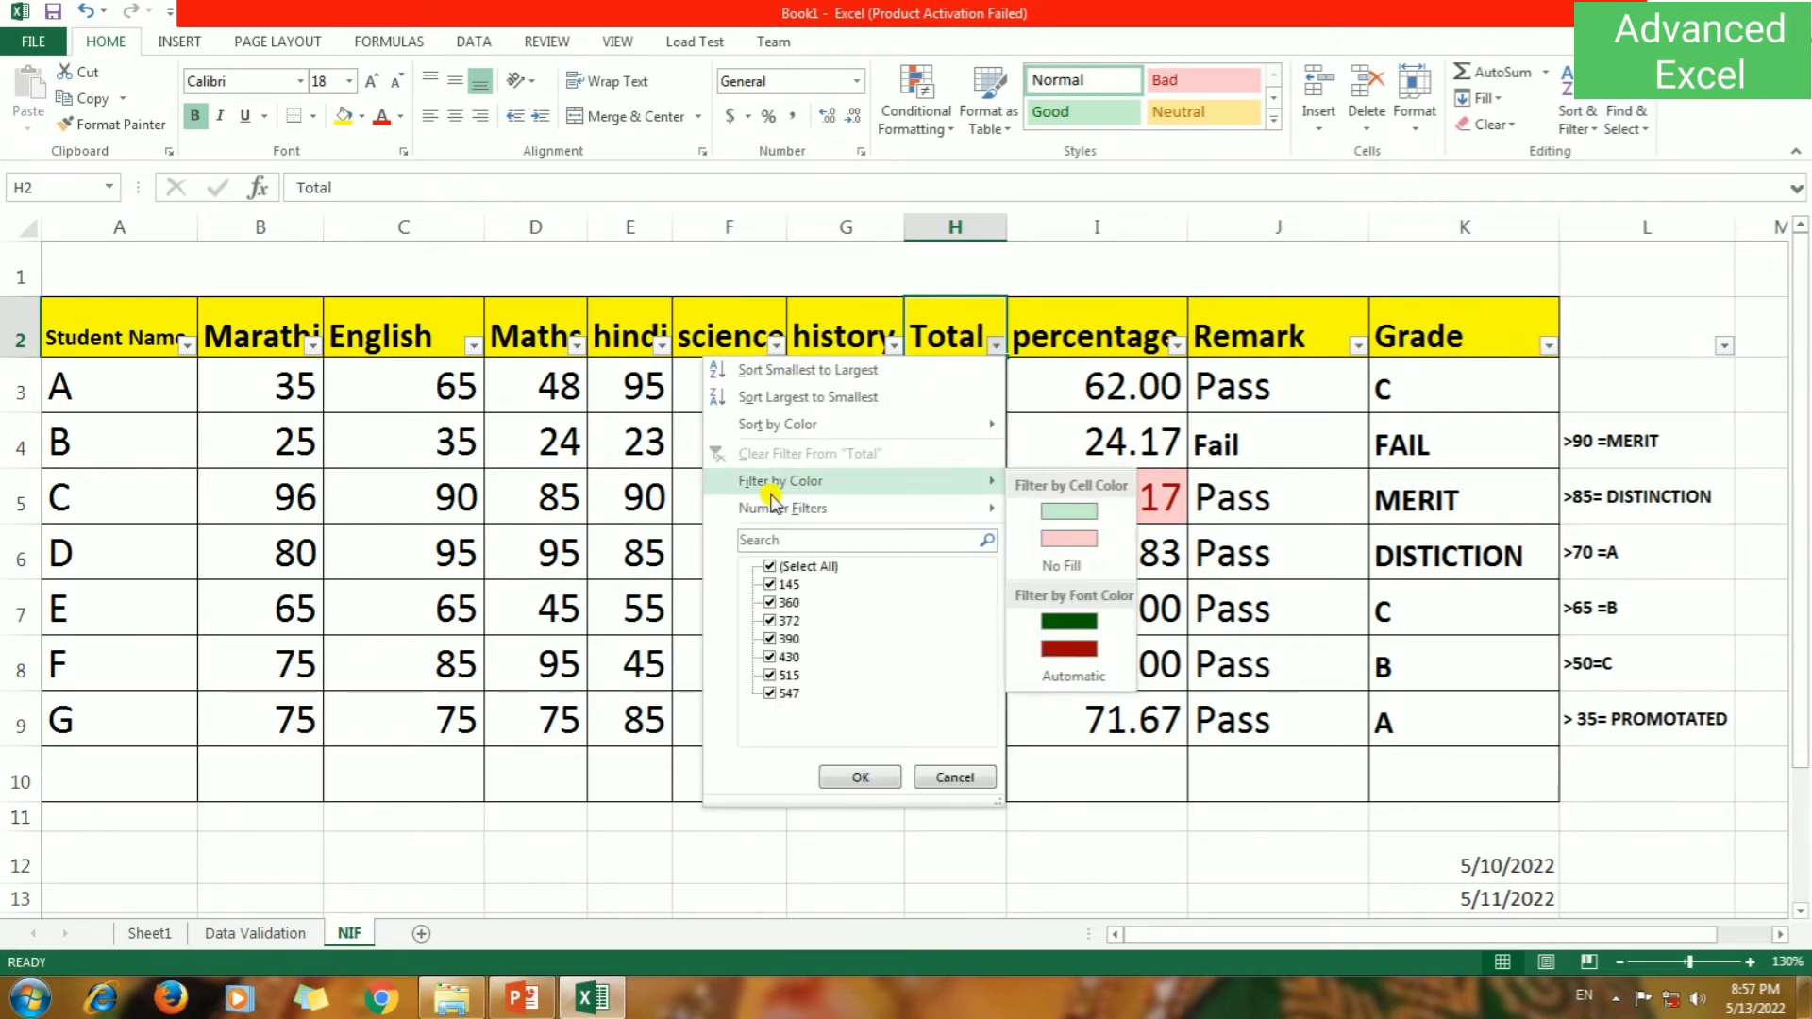
click(1065, 514)
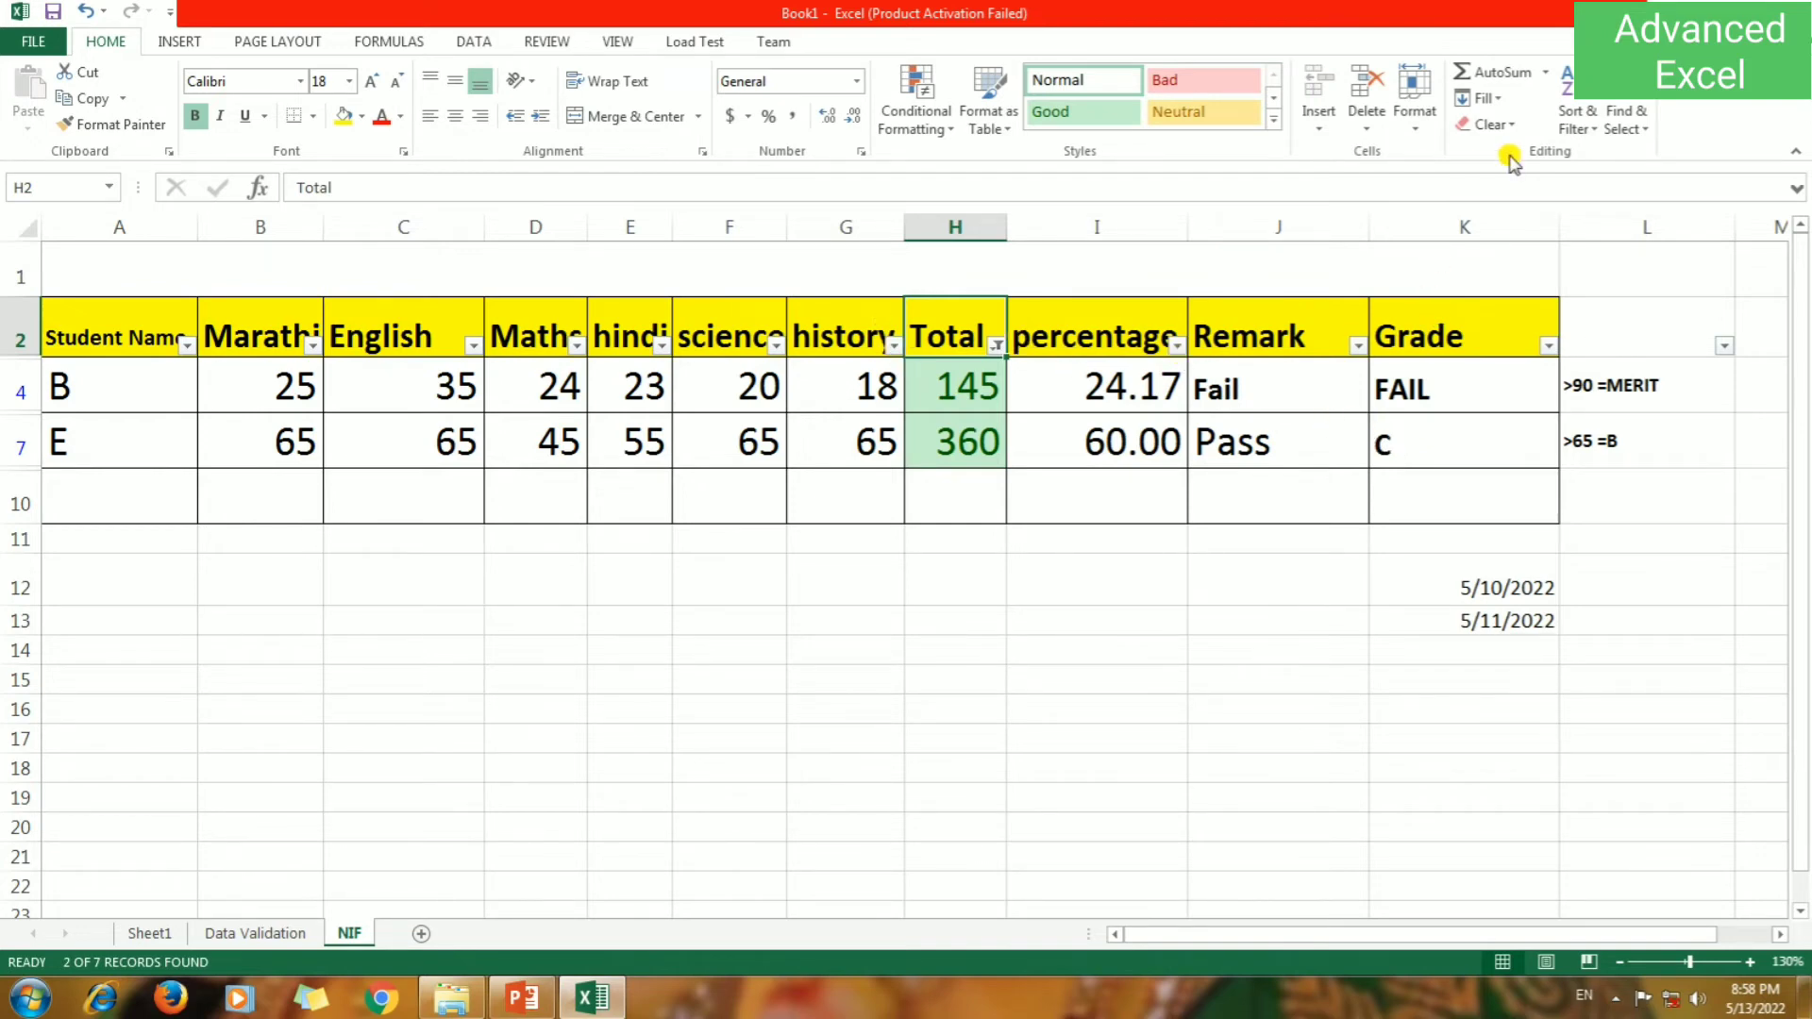
click(1574, 118)
Turn filtering off so all students A–G are visible again.
click(1598, 247)
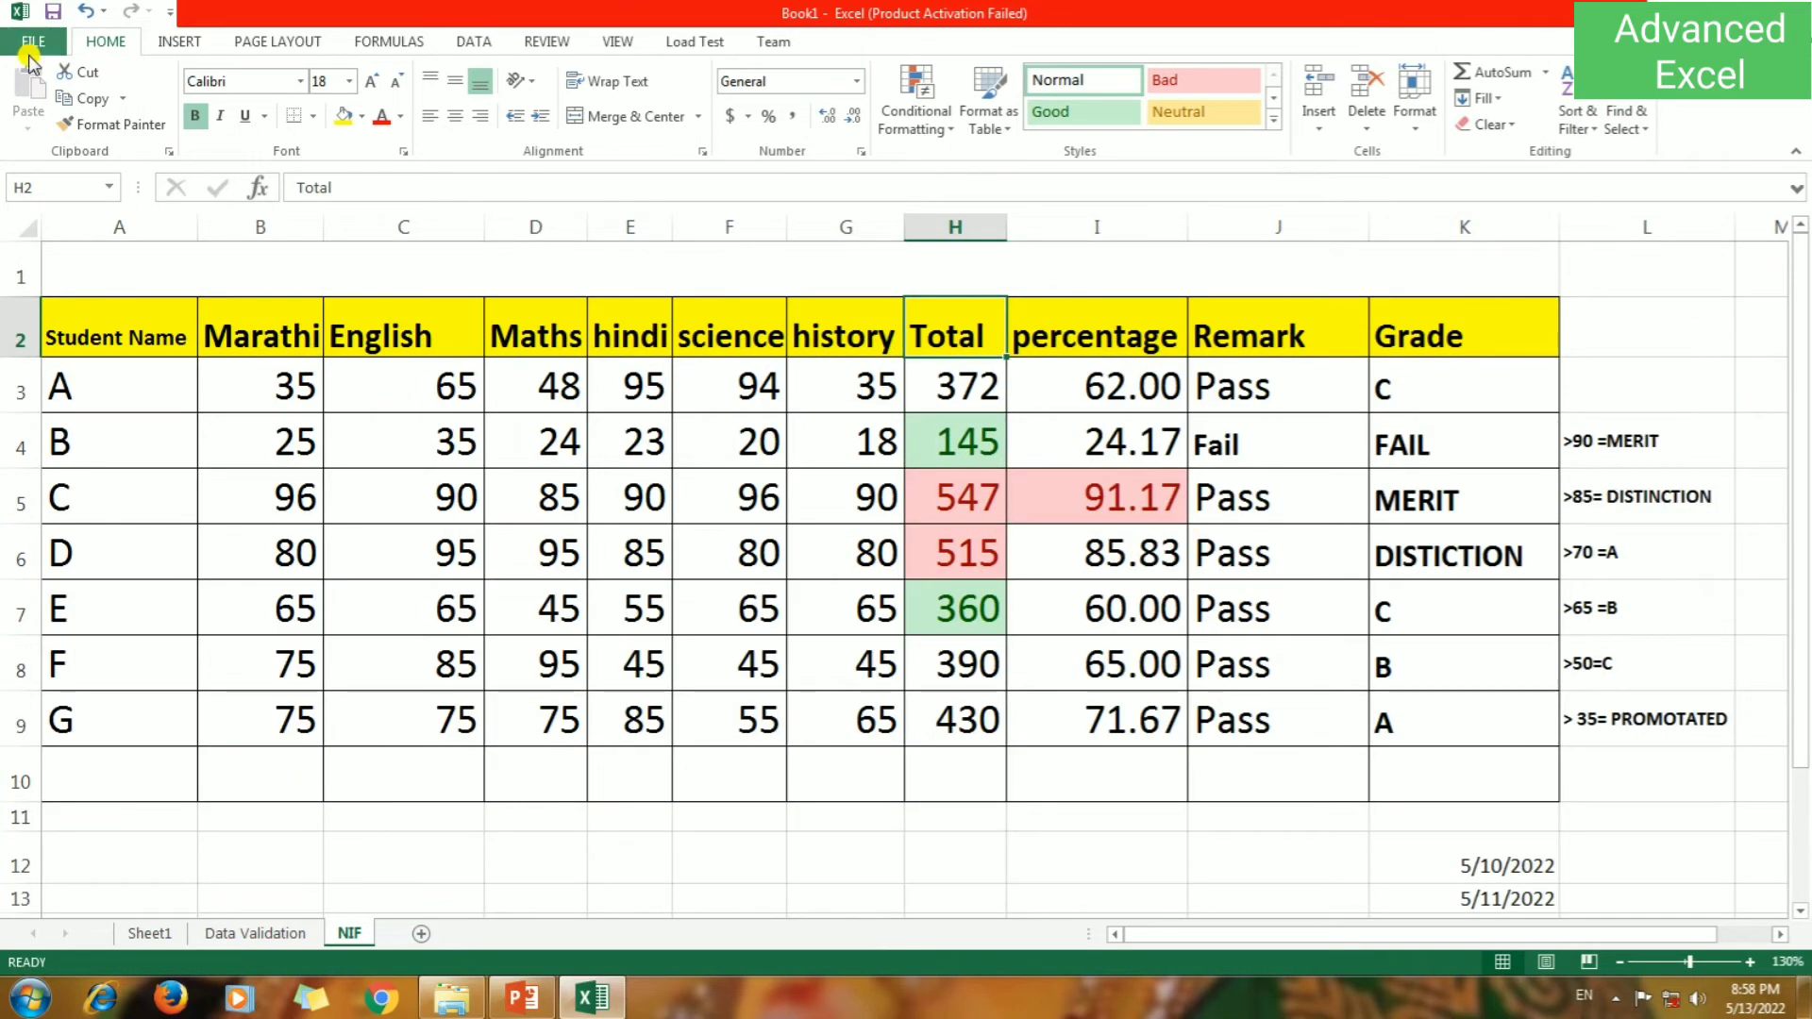
click(921, 123)
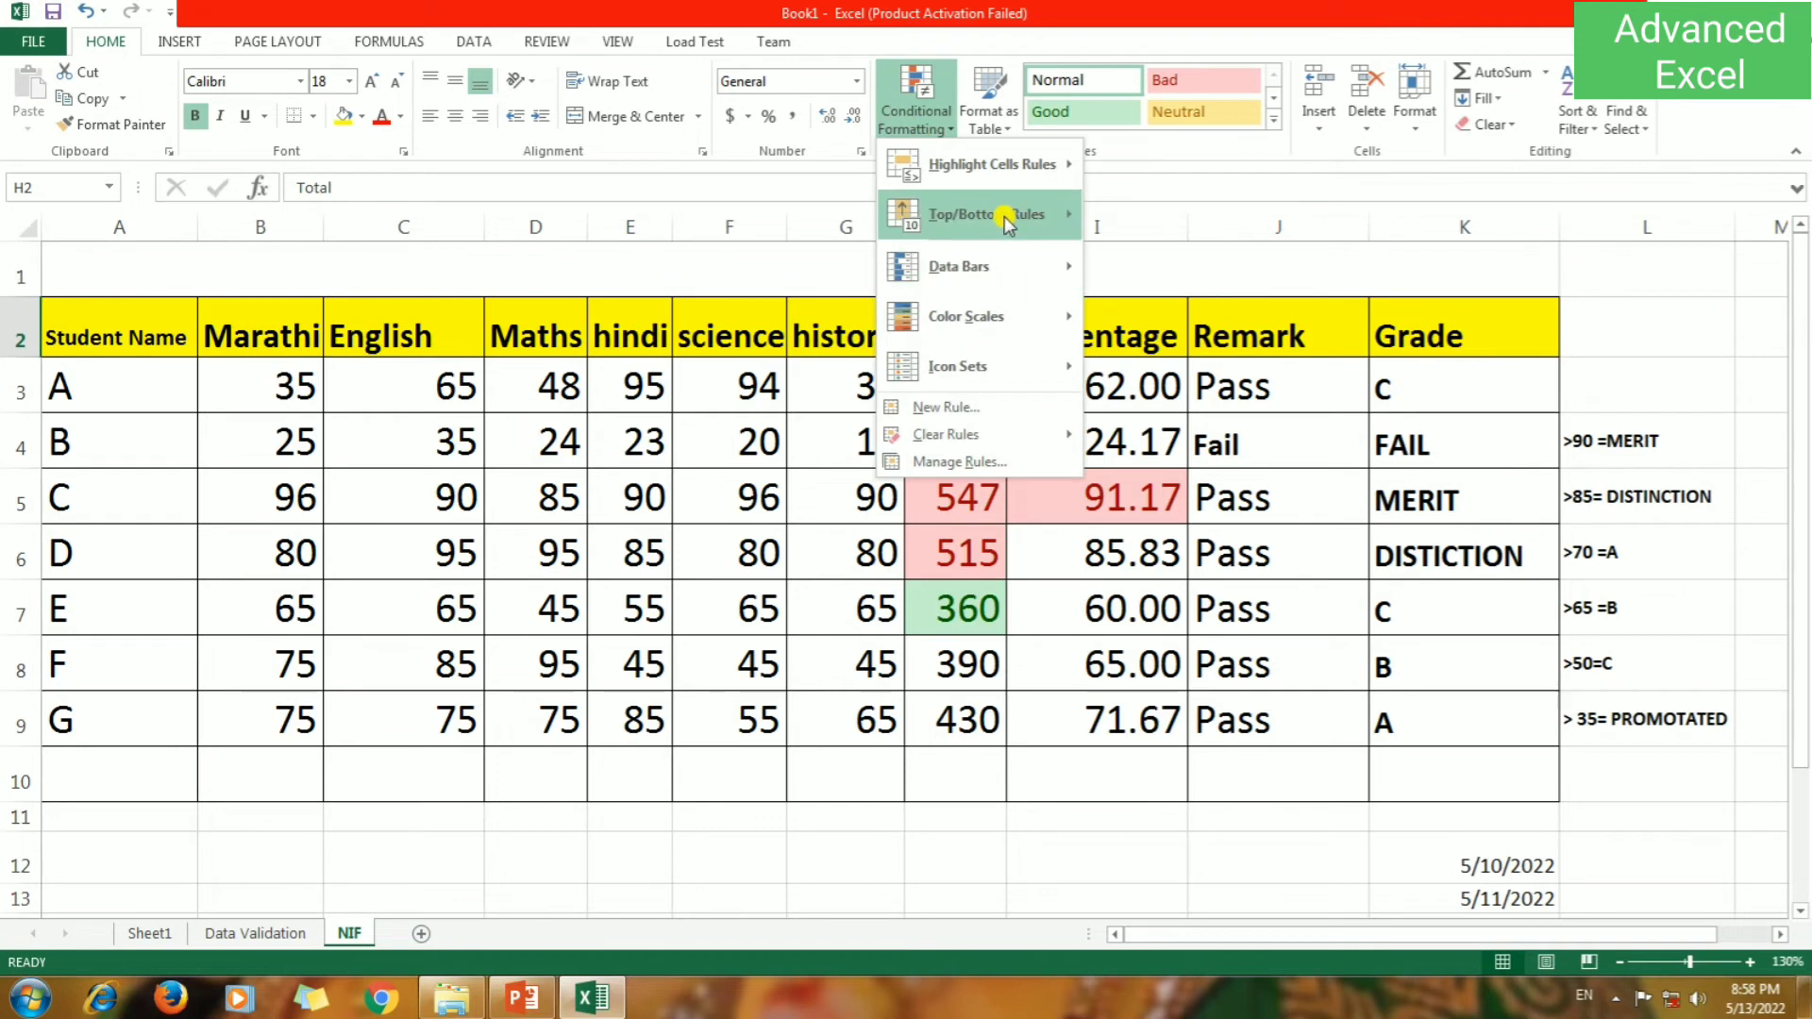
mouse_move(986, 214)
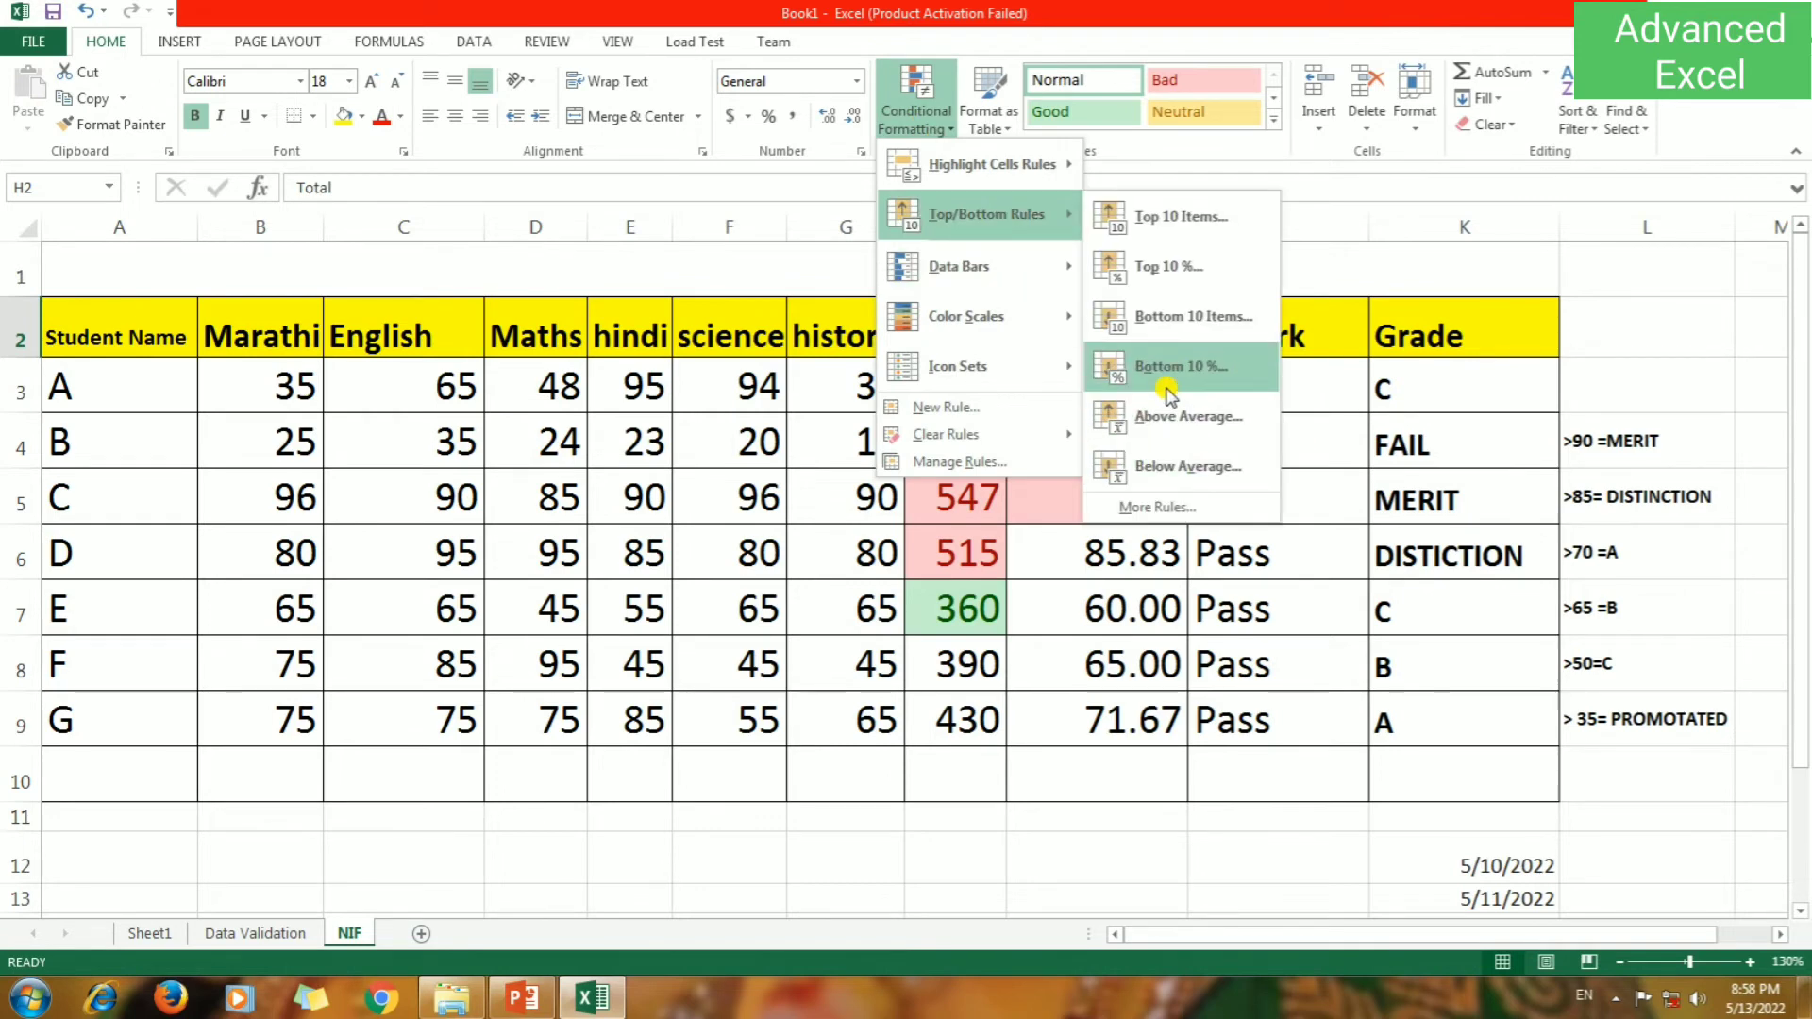
click(1072, 696)
Apply a Bottom 10% rule to I3:I9 in yellow fill, marking 24.17.
drag(1081, 372, 1085, 714)
click(915, 108)
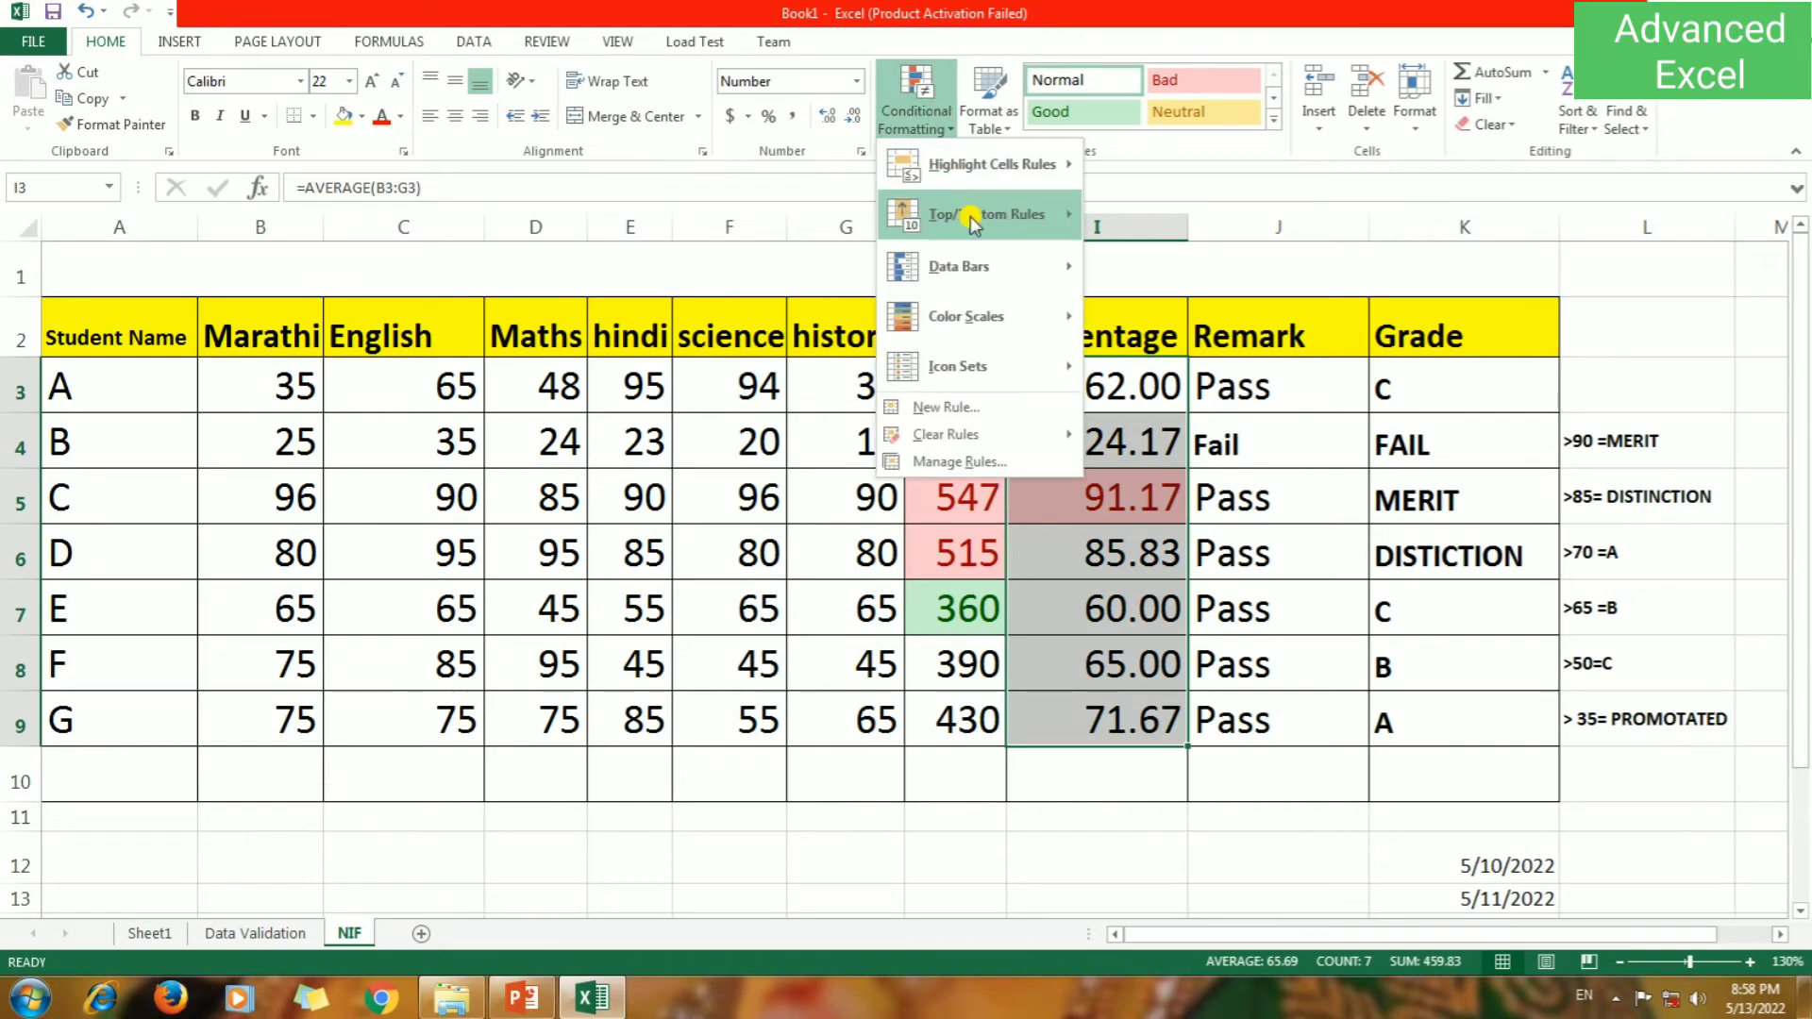
click(1206, 378)
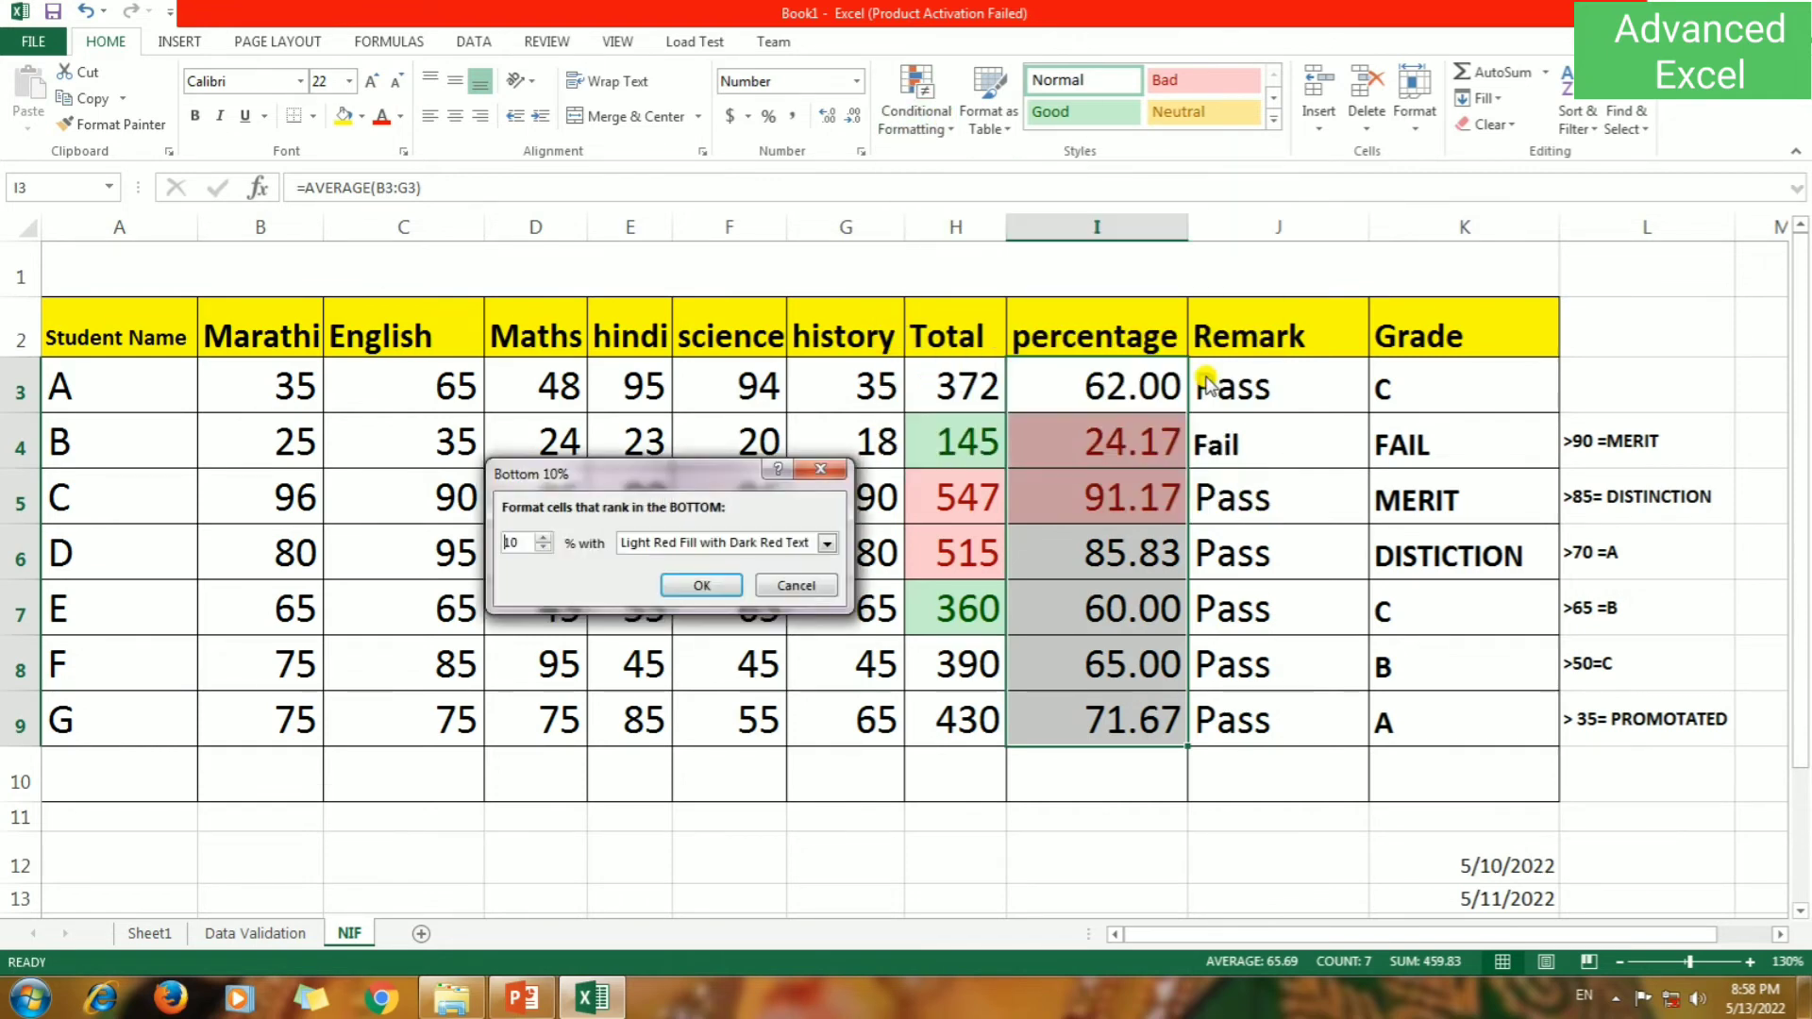
click(827, 543)
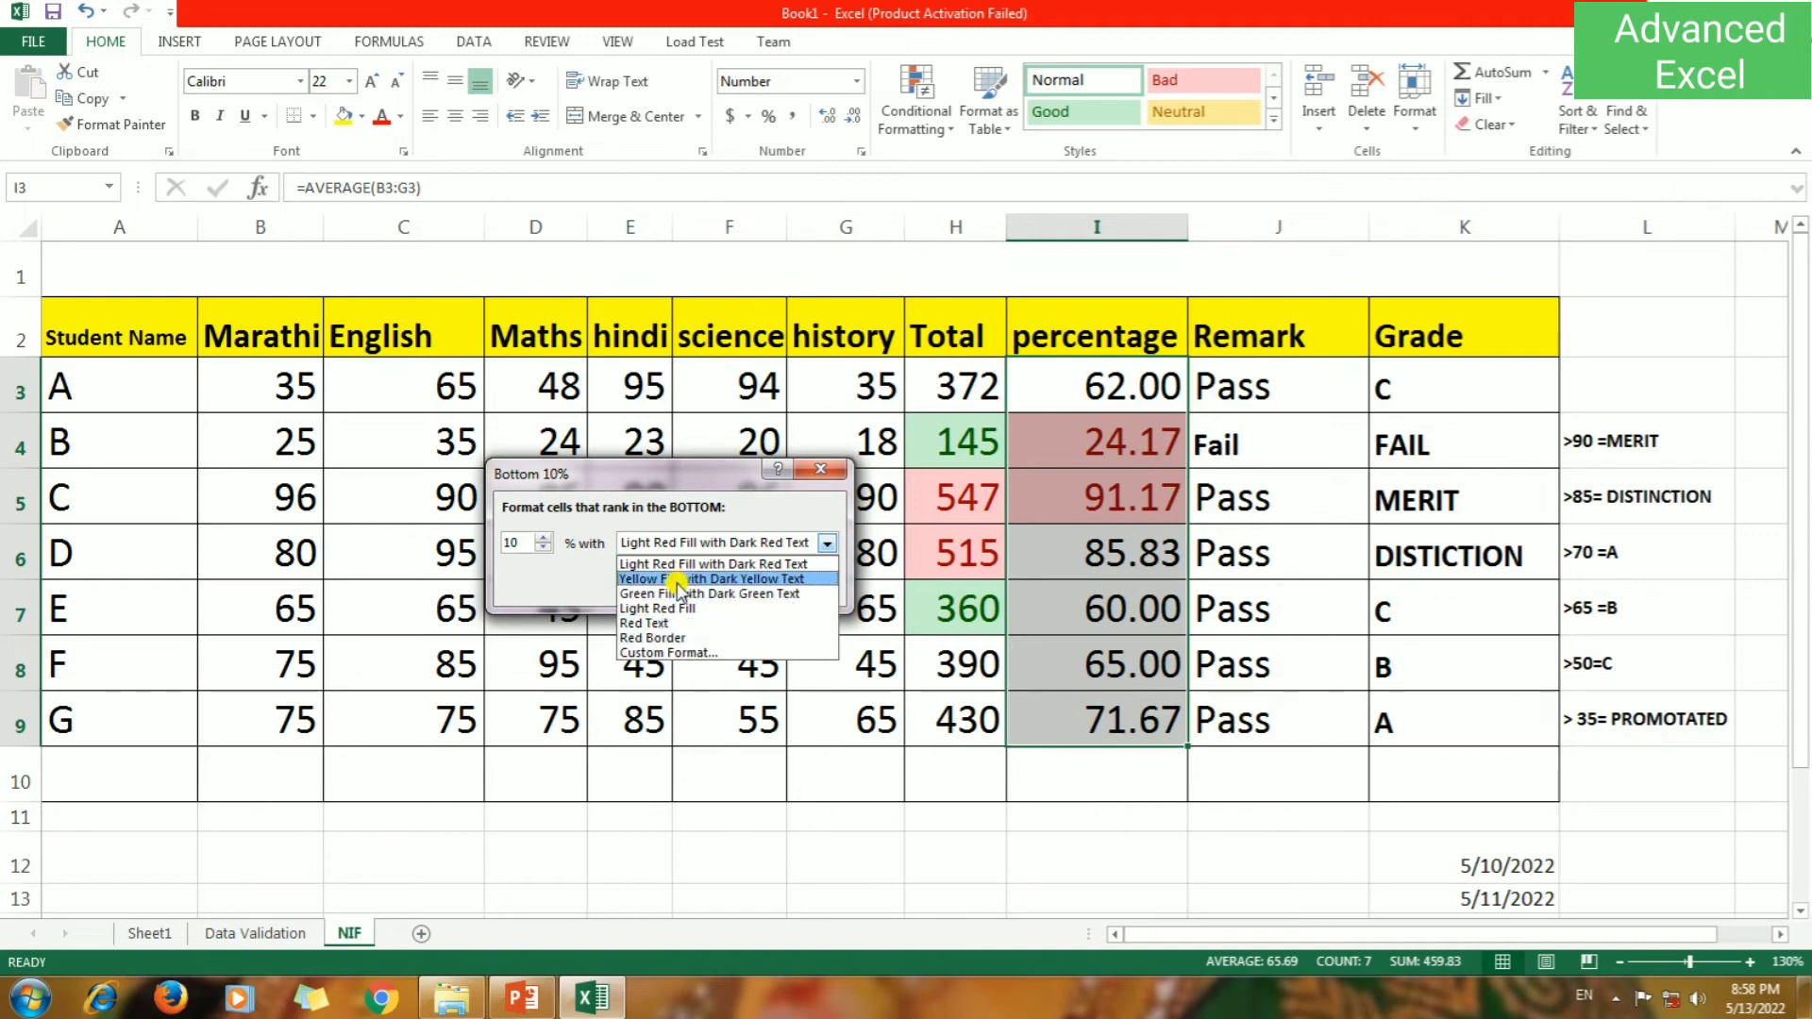
click(680, 578)
click(701, 585)
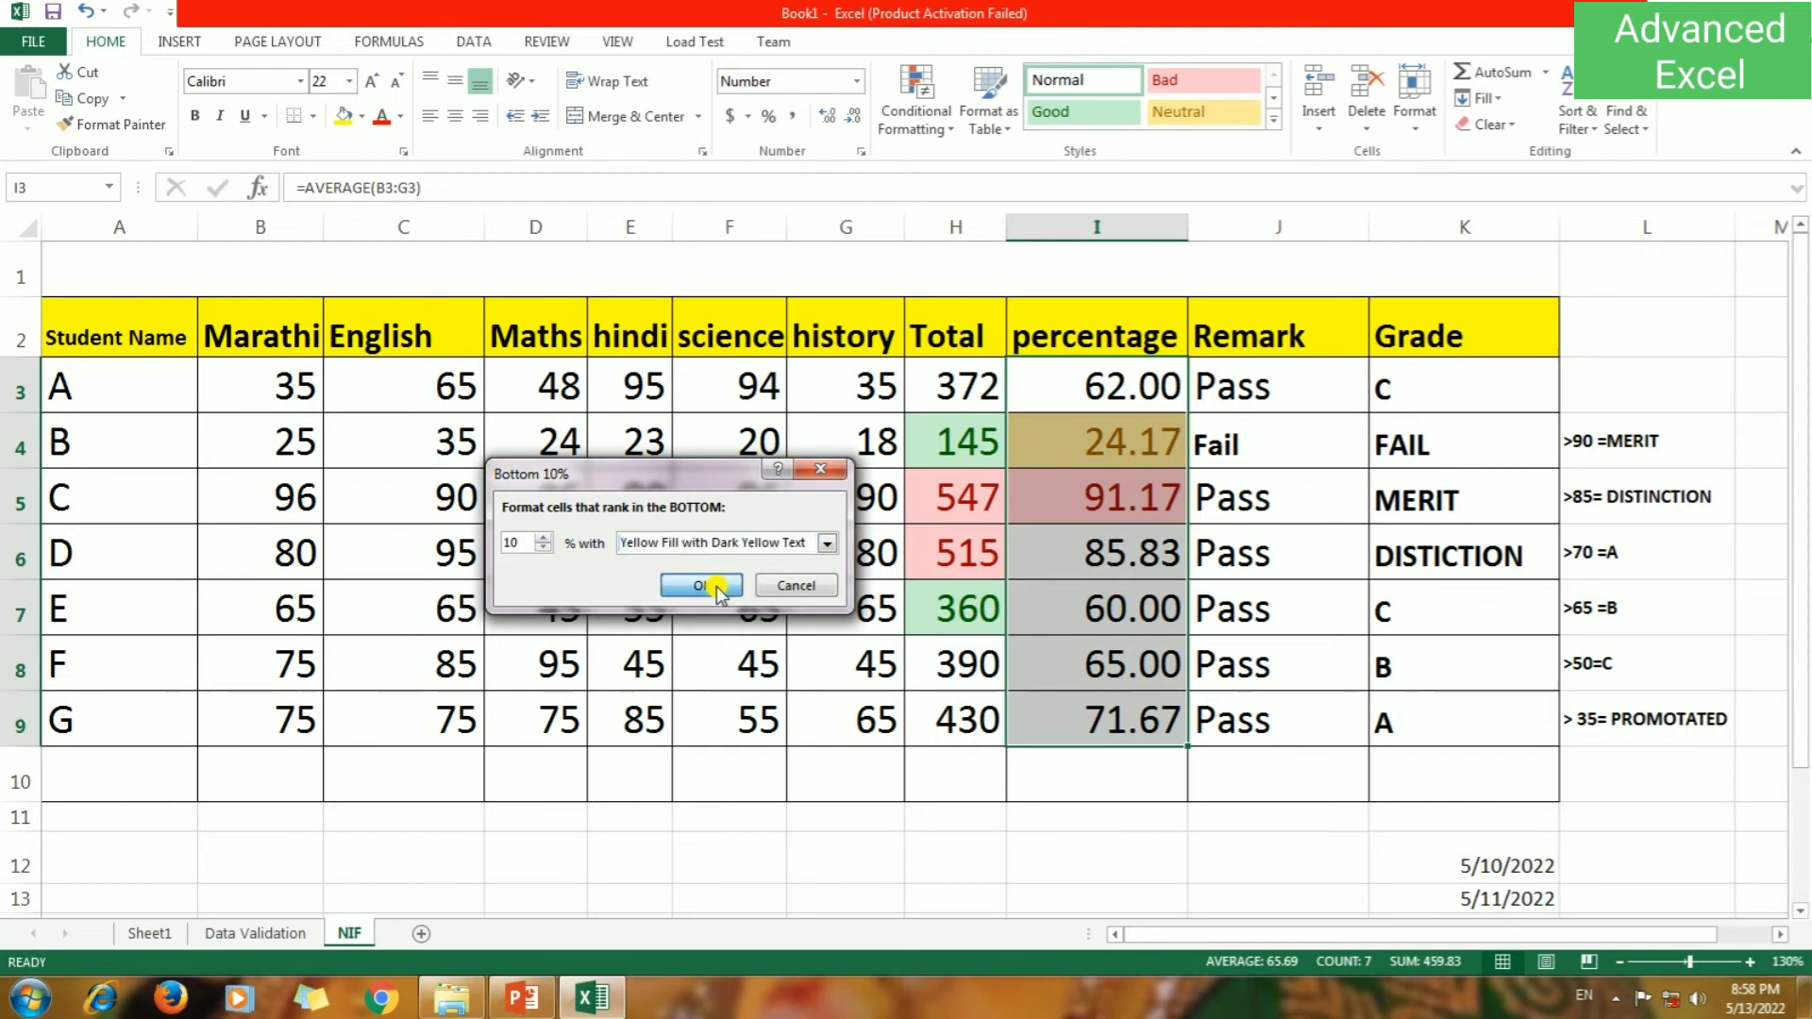
click(911, 608)
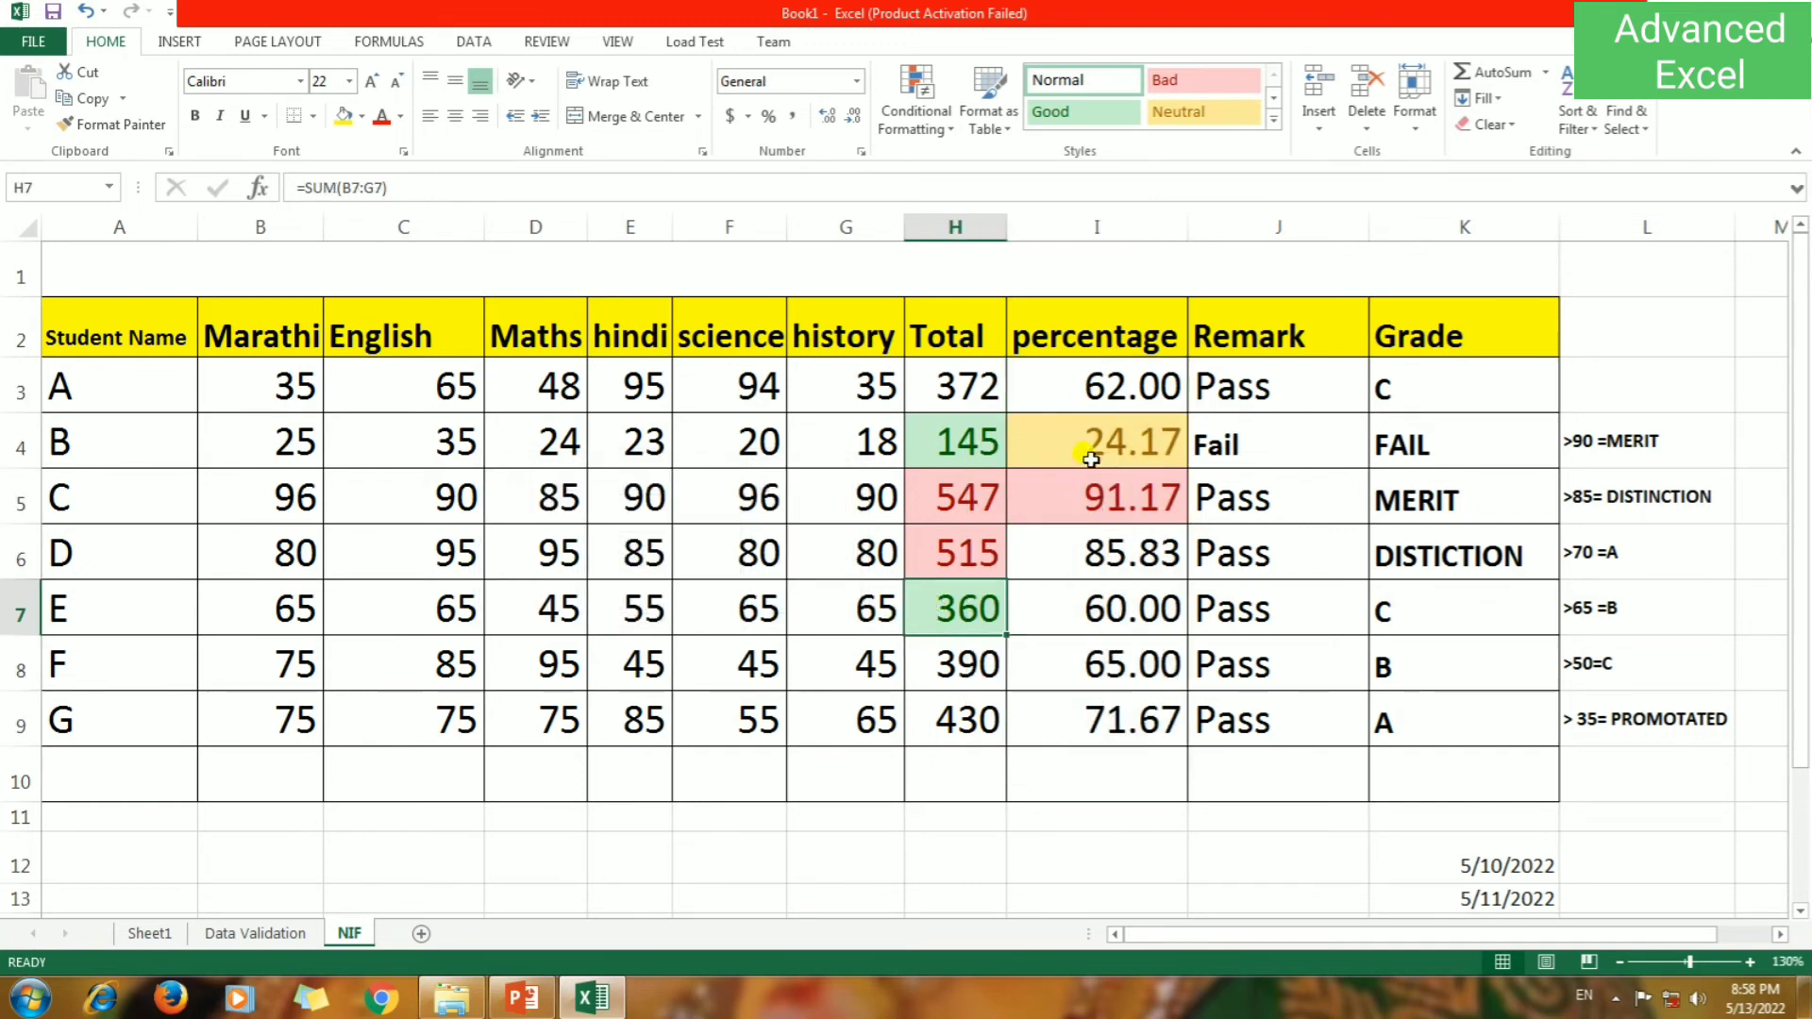
click(1091, 458)
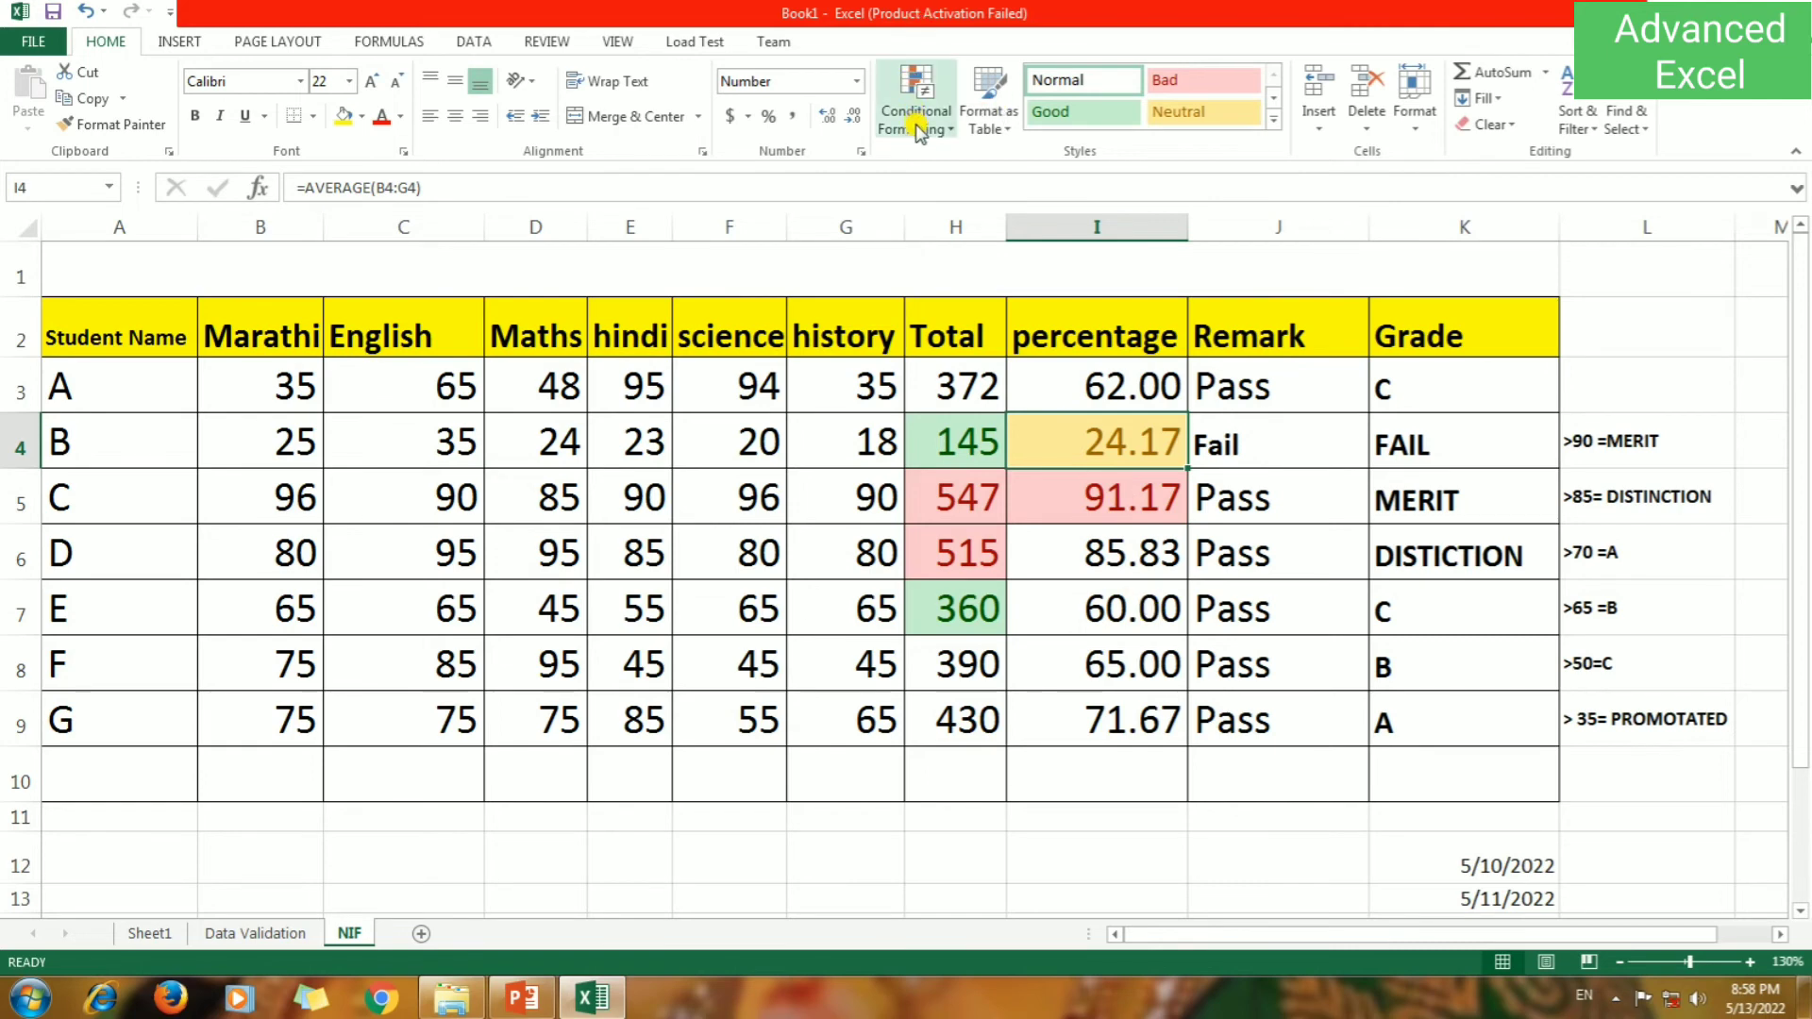
Add an Above Average rule to I3:I9, marking 91.17, 85.83 and 71.67 light red.
drag(1075, 360, 1086, 717)
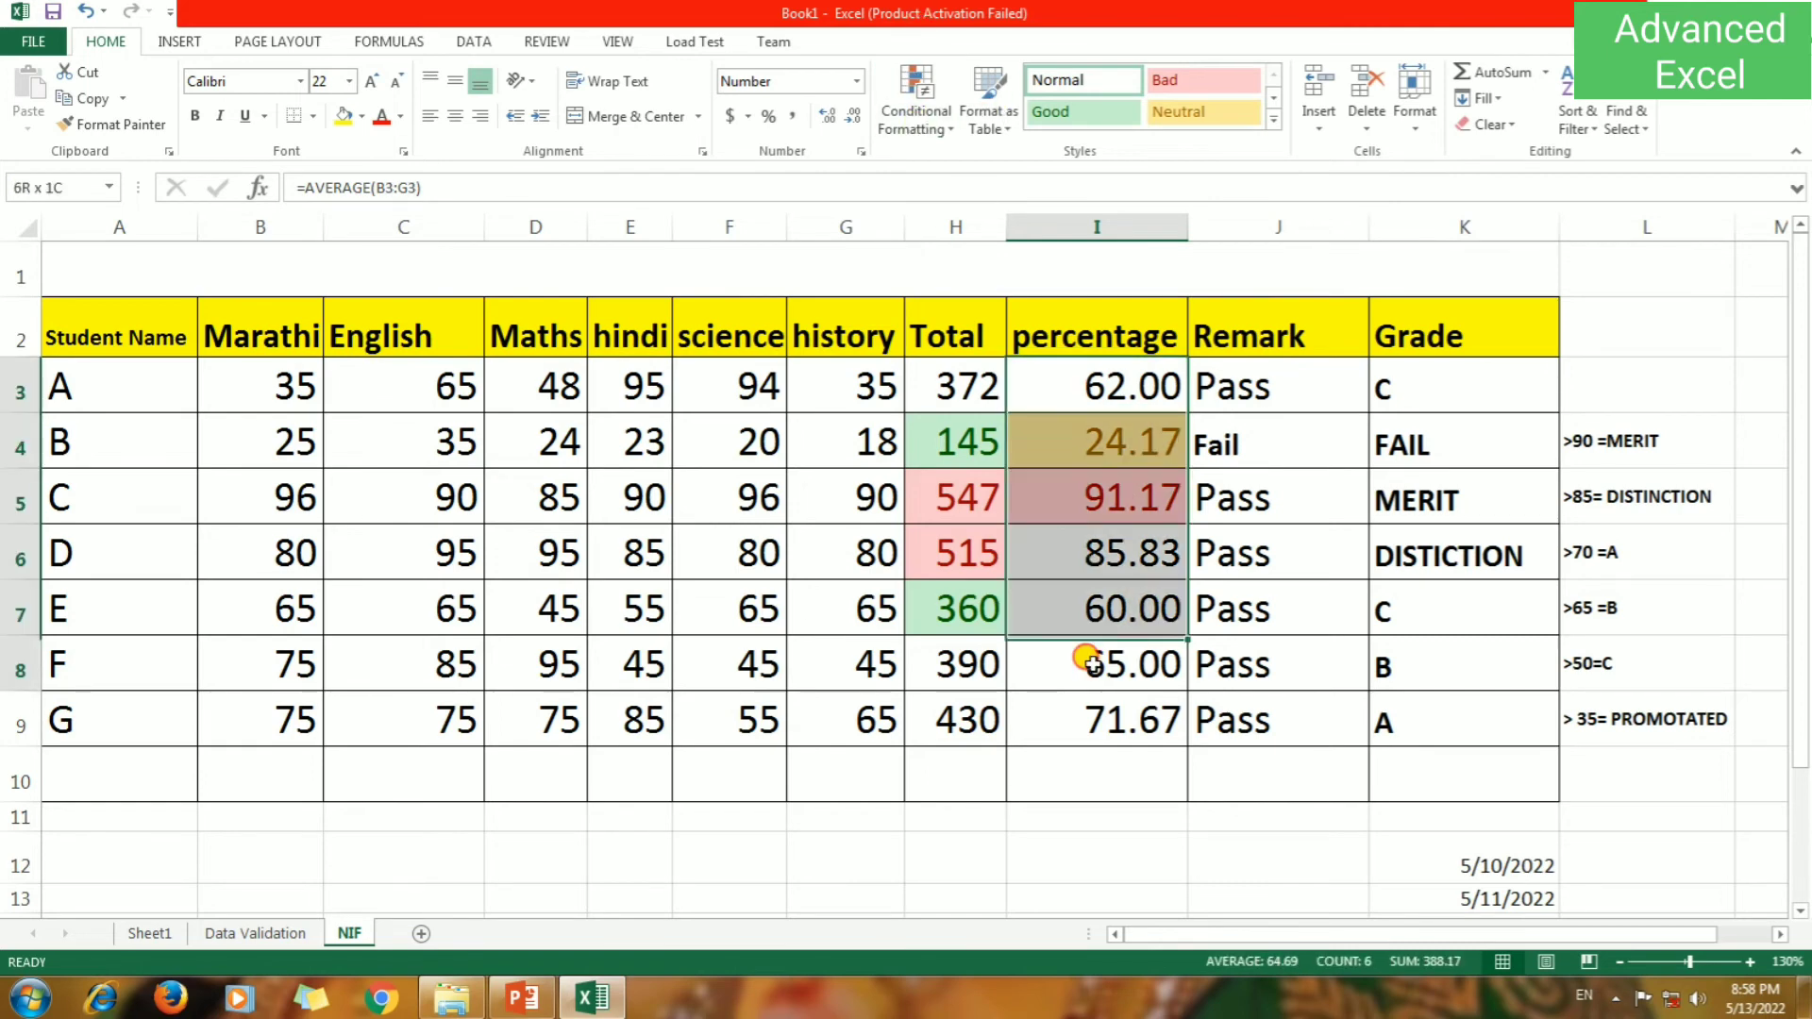
click(947, 132)
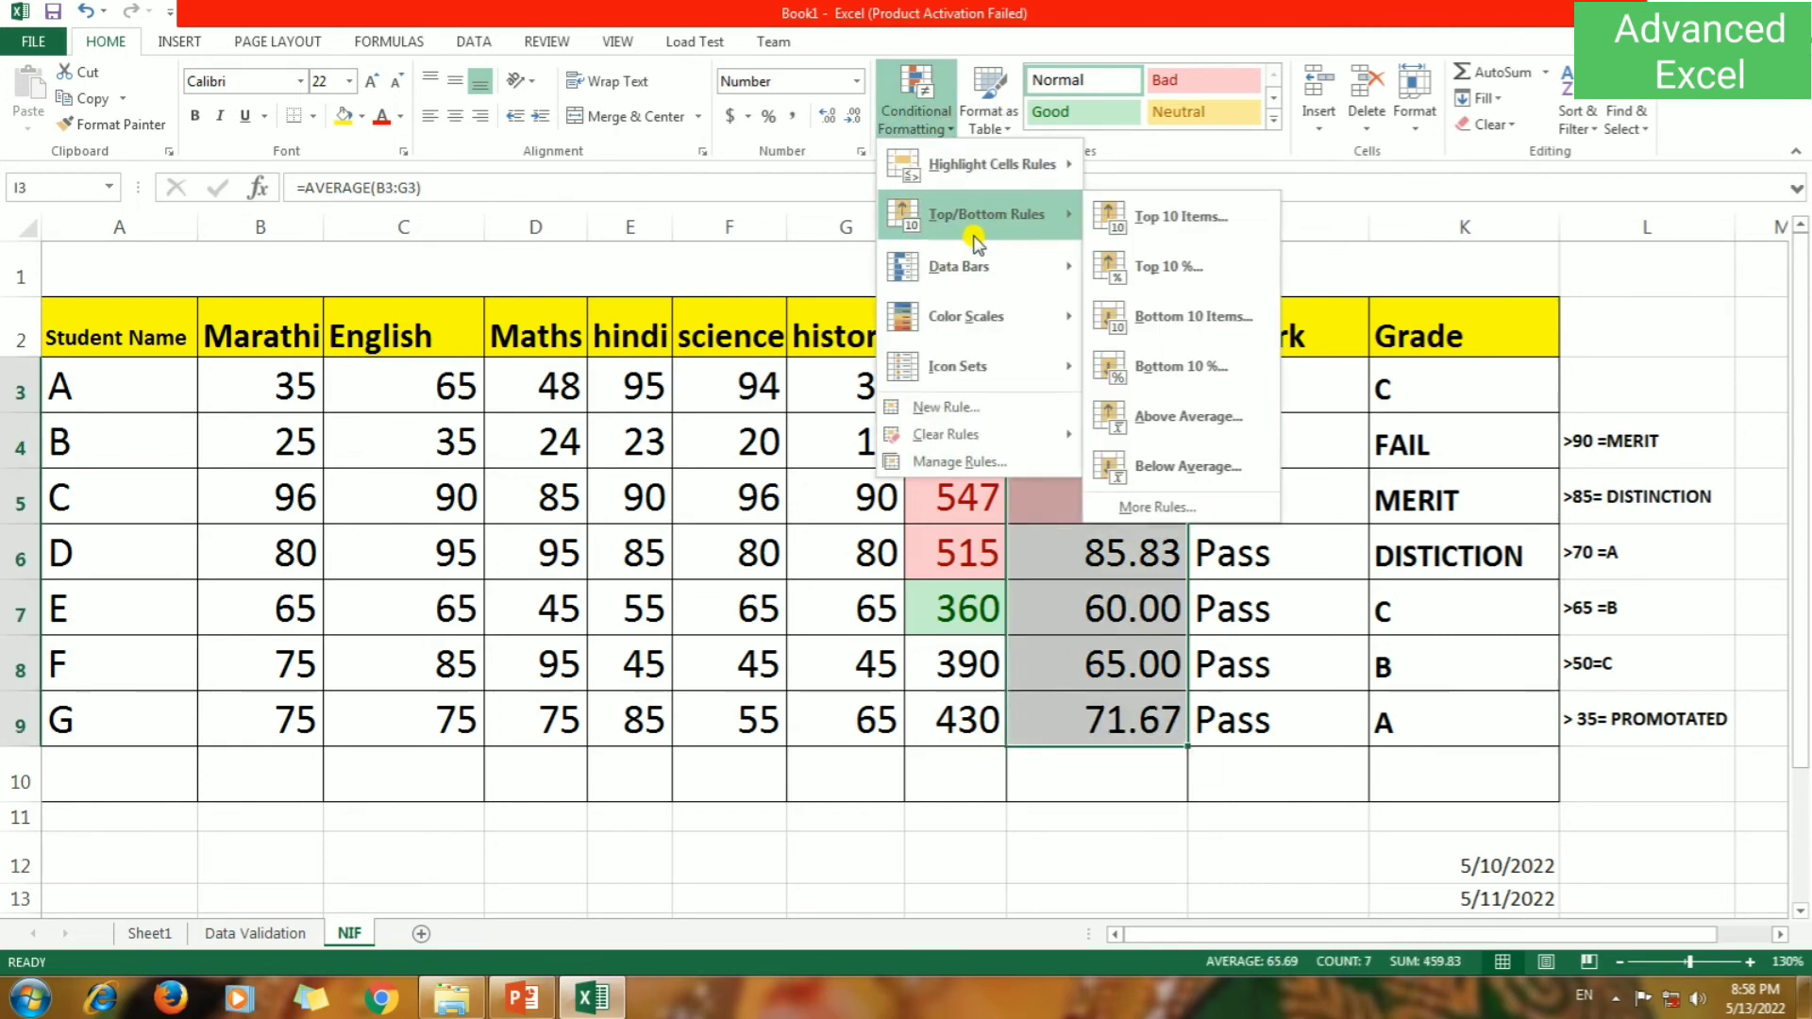
mouse_move(986, 213)
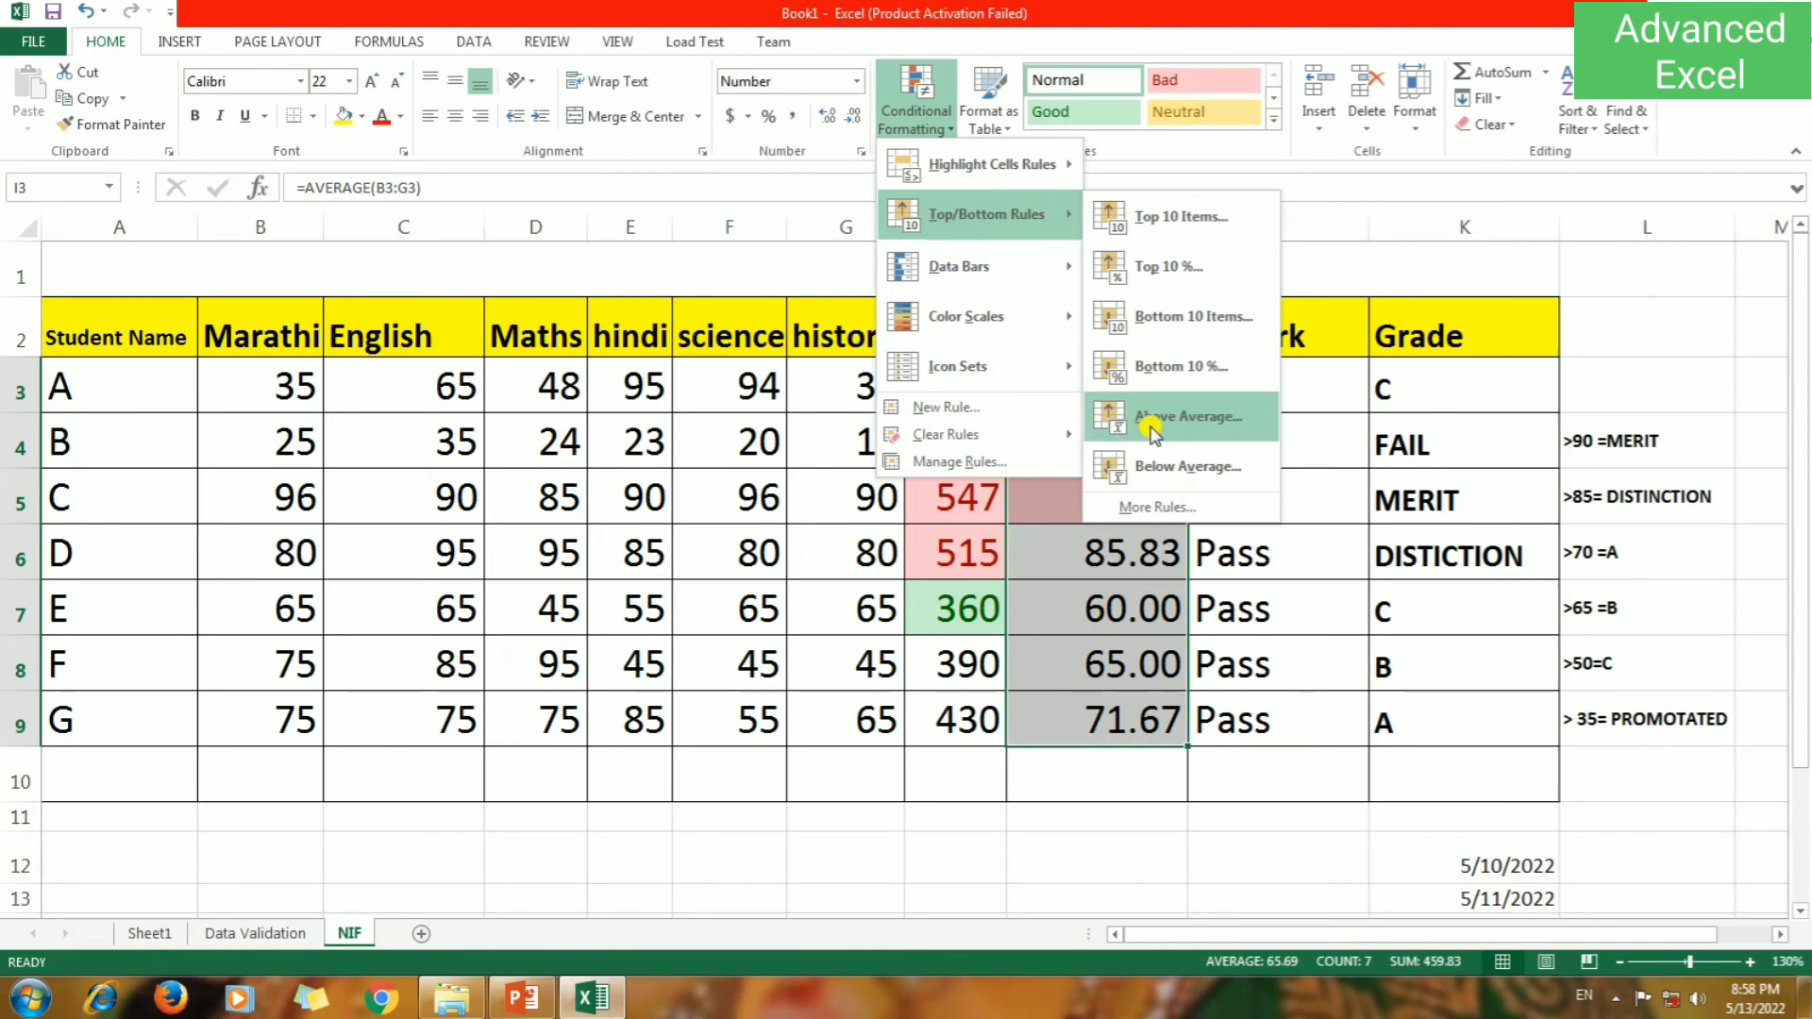
click(1152, 424)
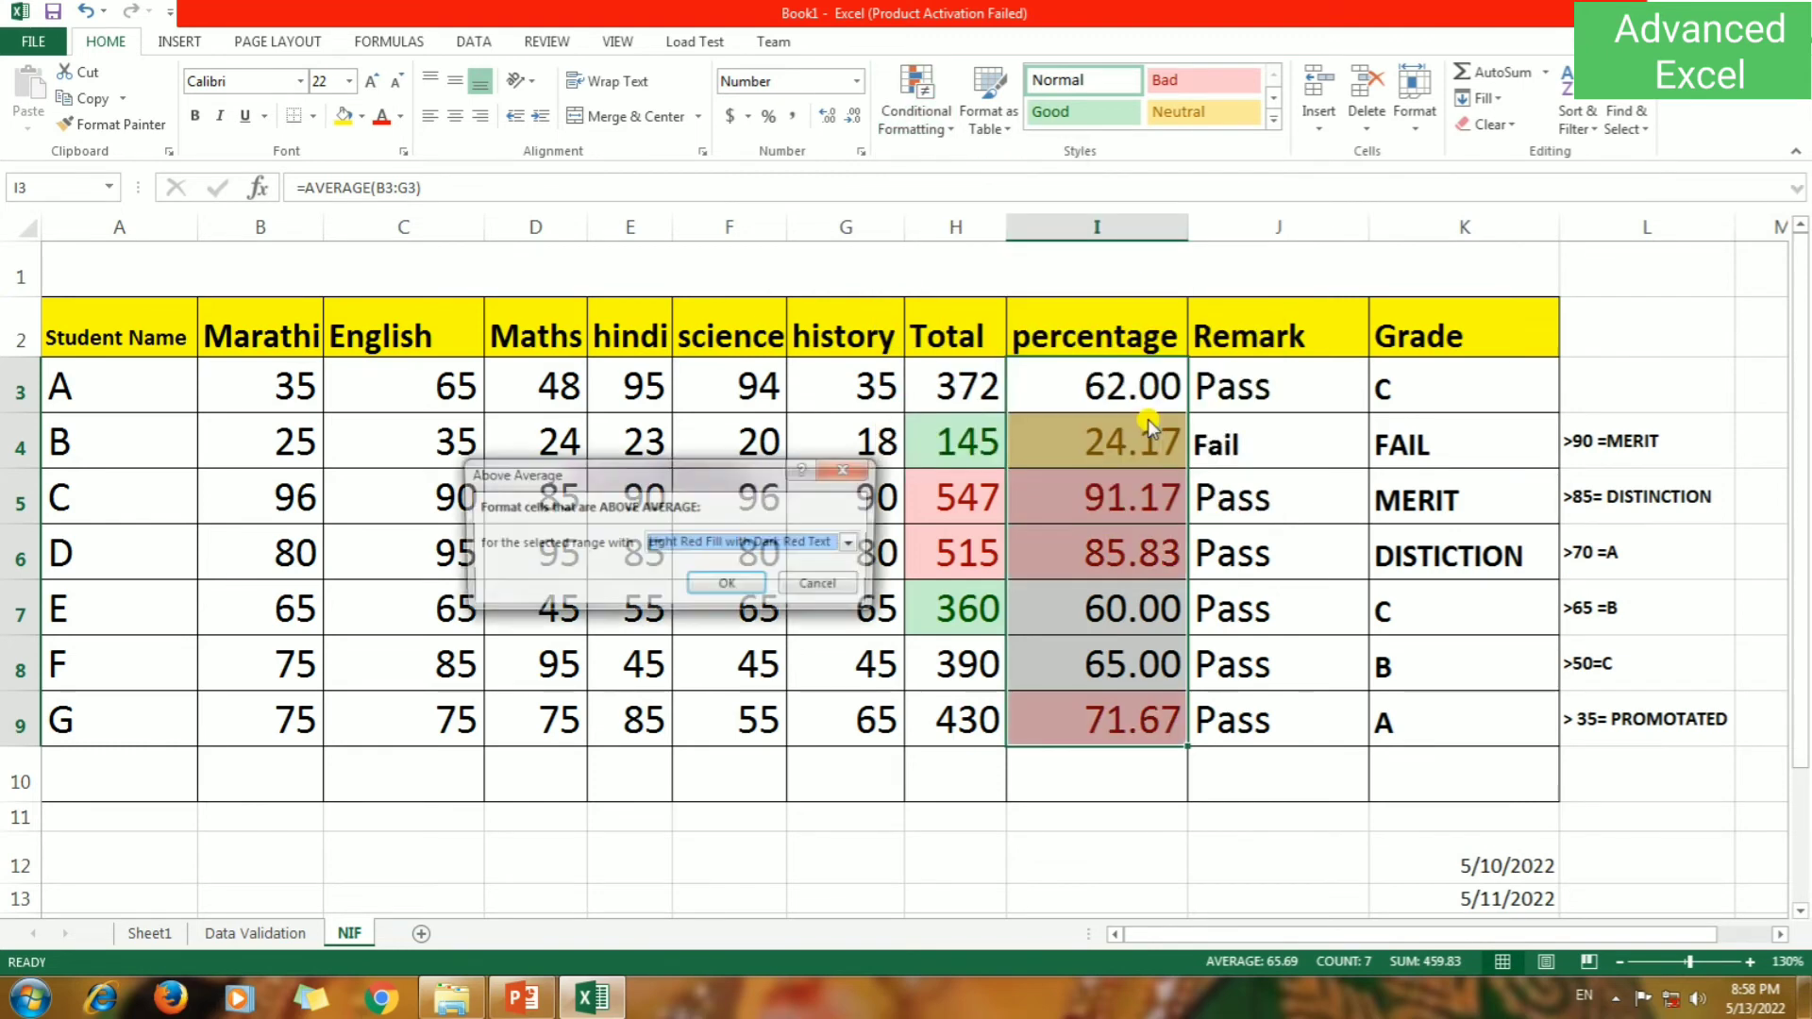
click(727, 587)
click(1044, 656)
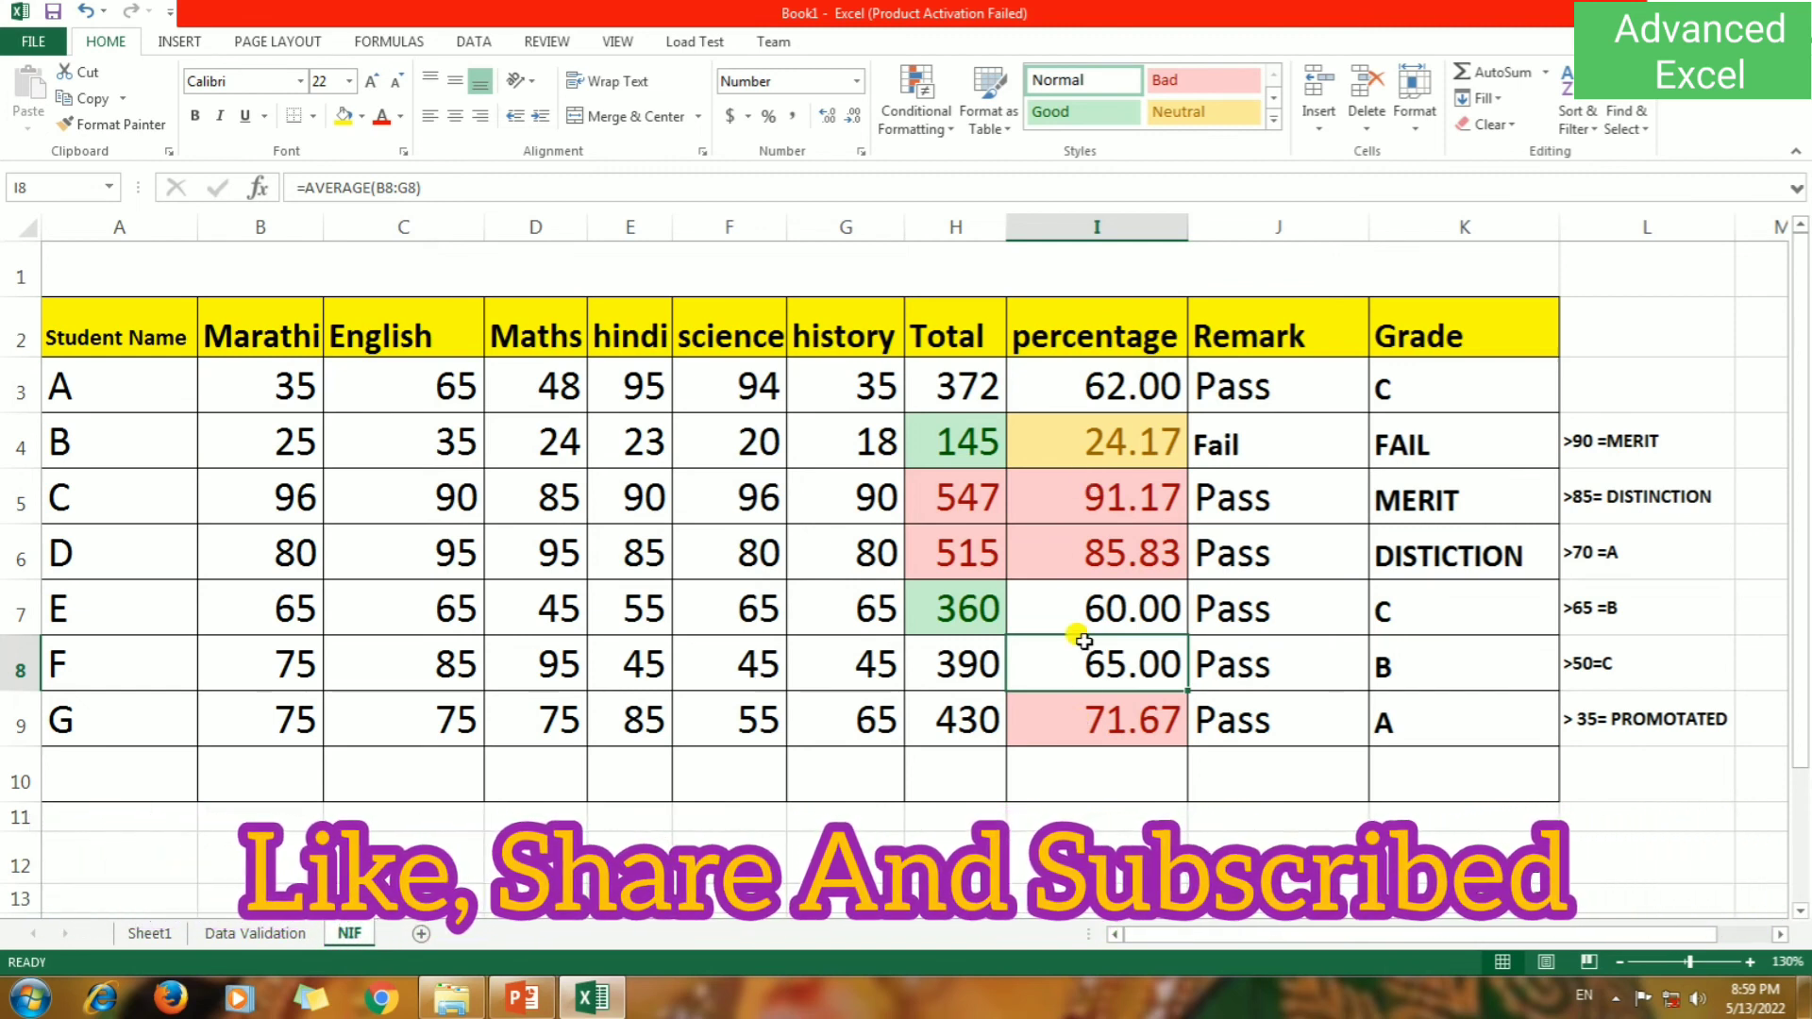
Clear the existing conditional formatting rules from the percentage cells I3:I9.
mouse_move(1095, 378)
mouse_down()
mouse_move(1145, 763)
mouse_move(1145, 732)
mouse_up()
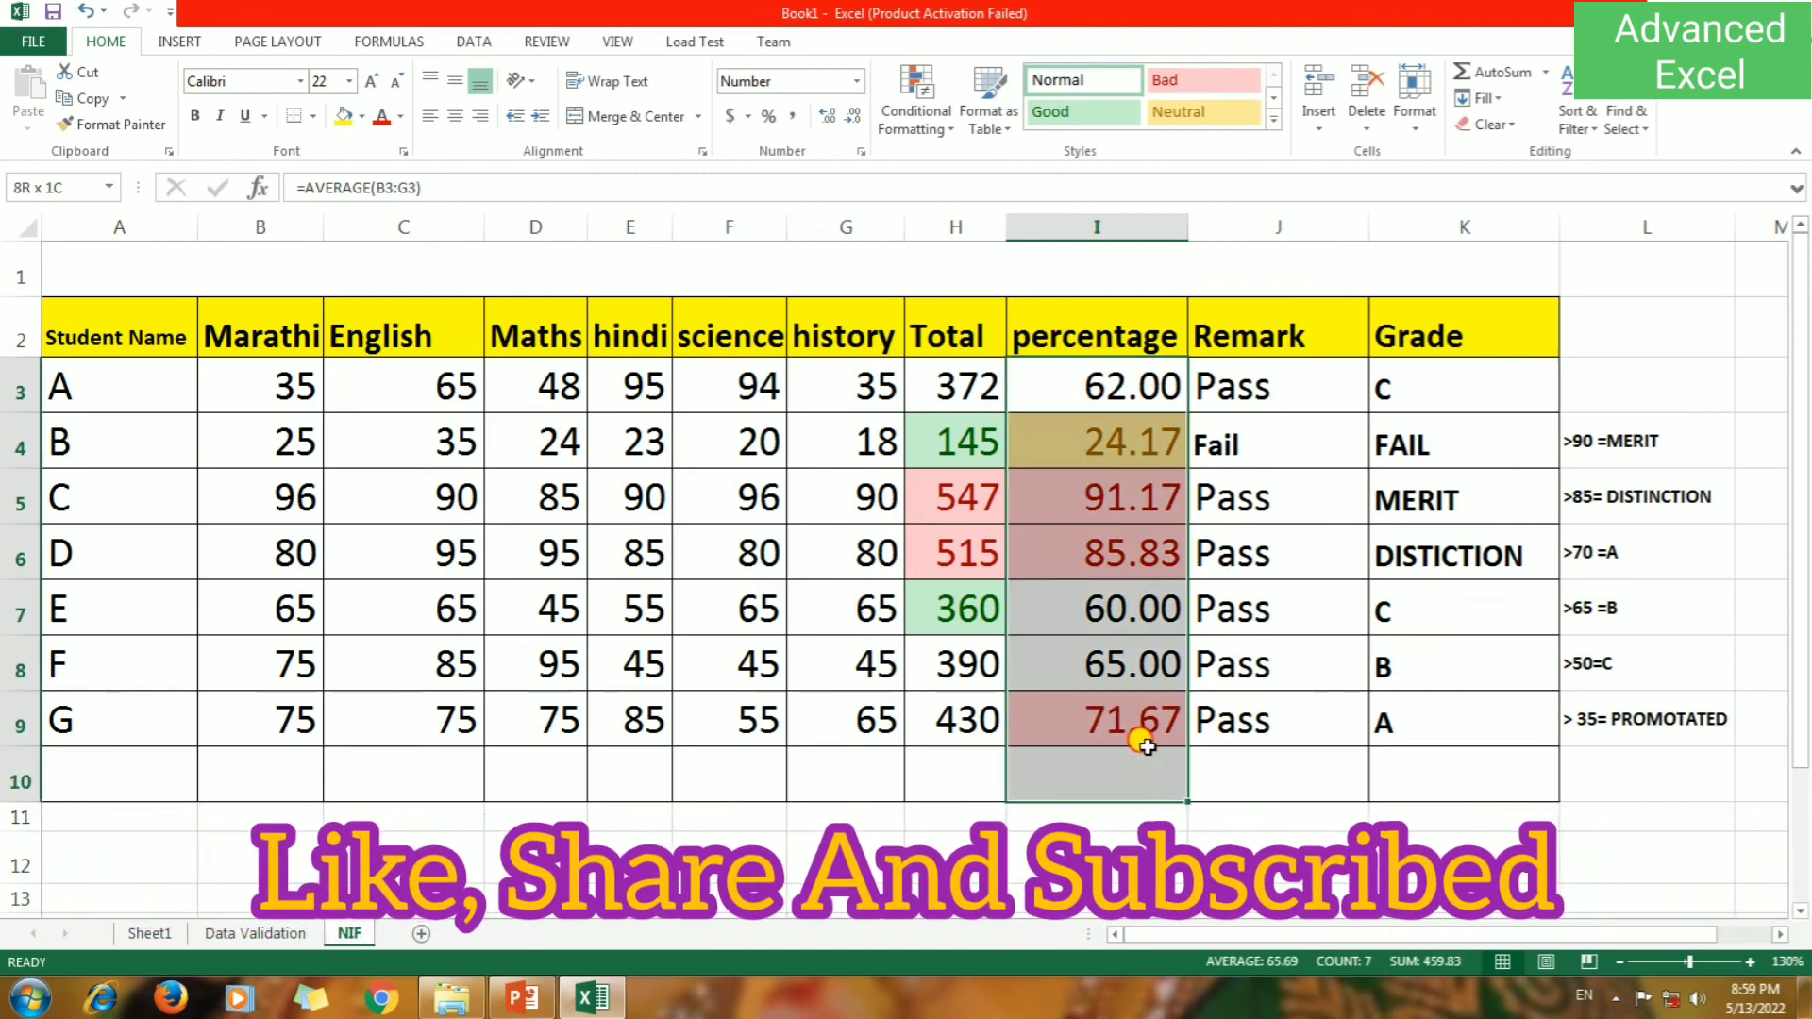
click(924, 129)
mouse_move(946, 434)
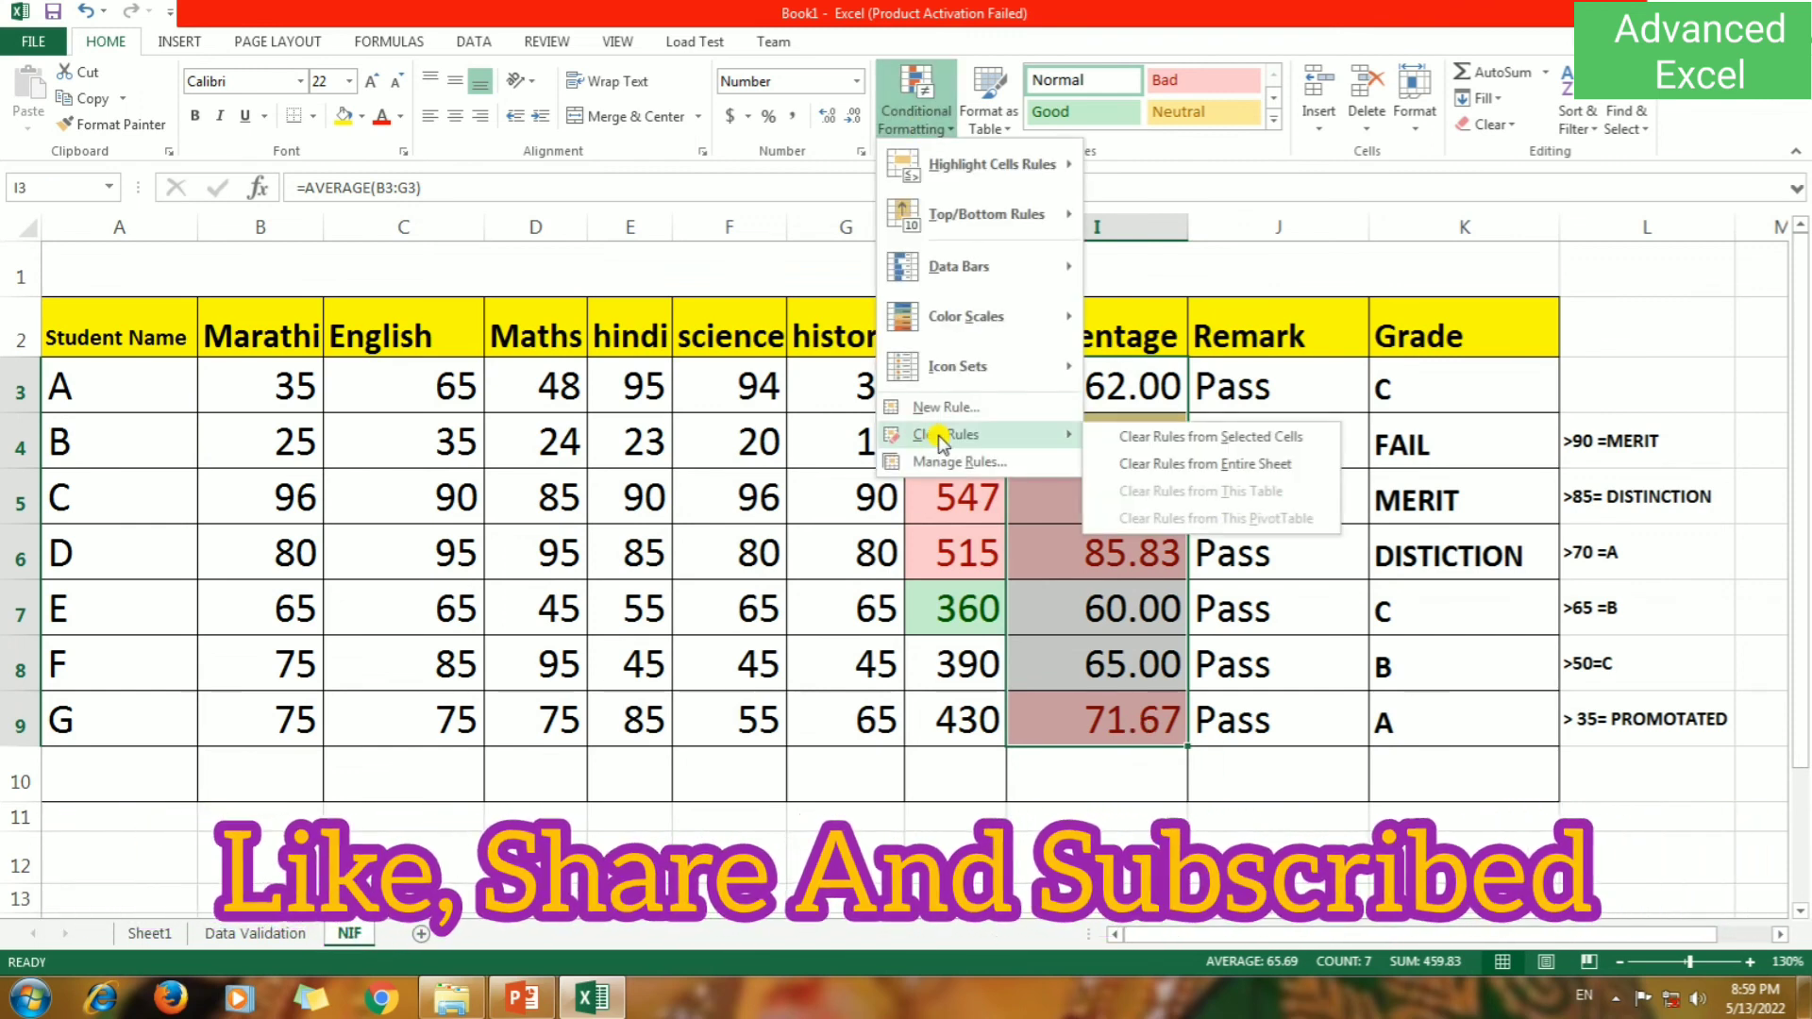
click(1153, 437)
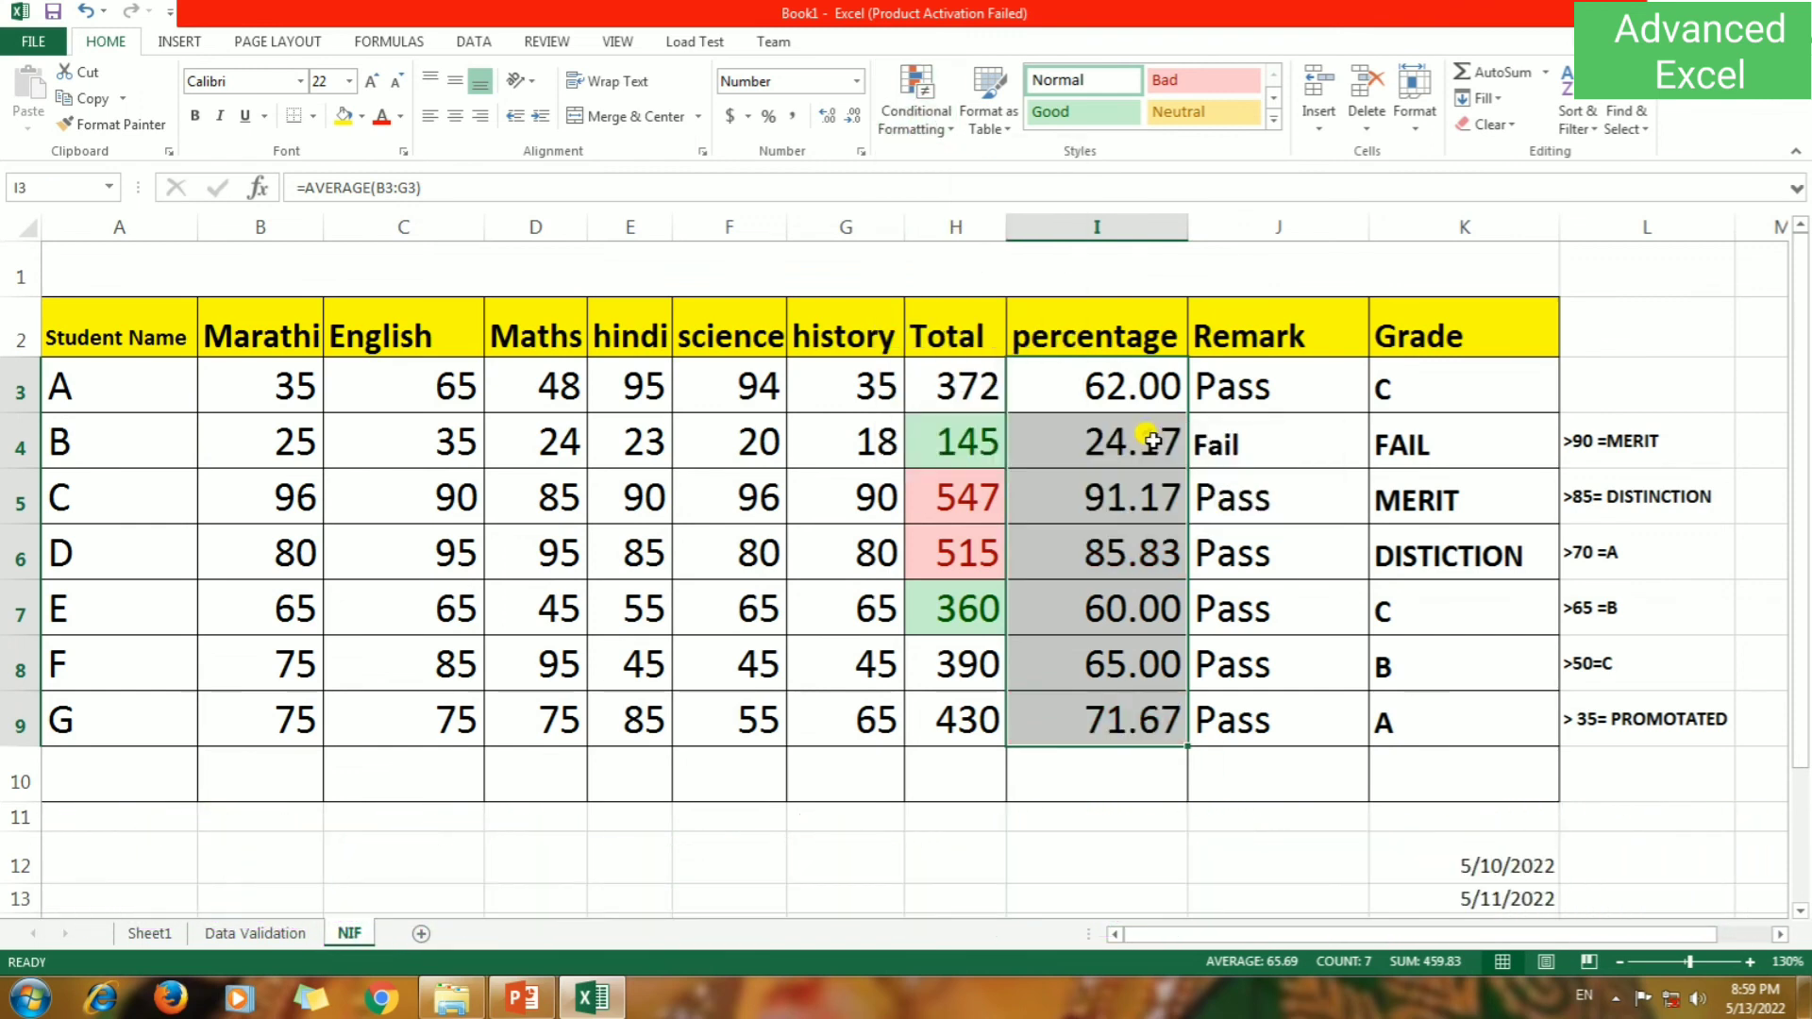
Apply a Below Average rule with light red fill and dark red text to the percentages.
click(920, 106)
mouse_move(987, 213)
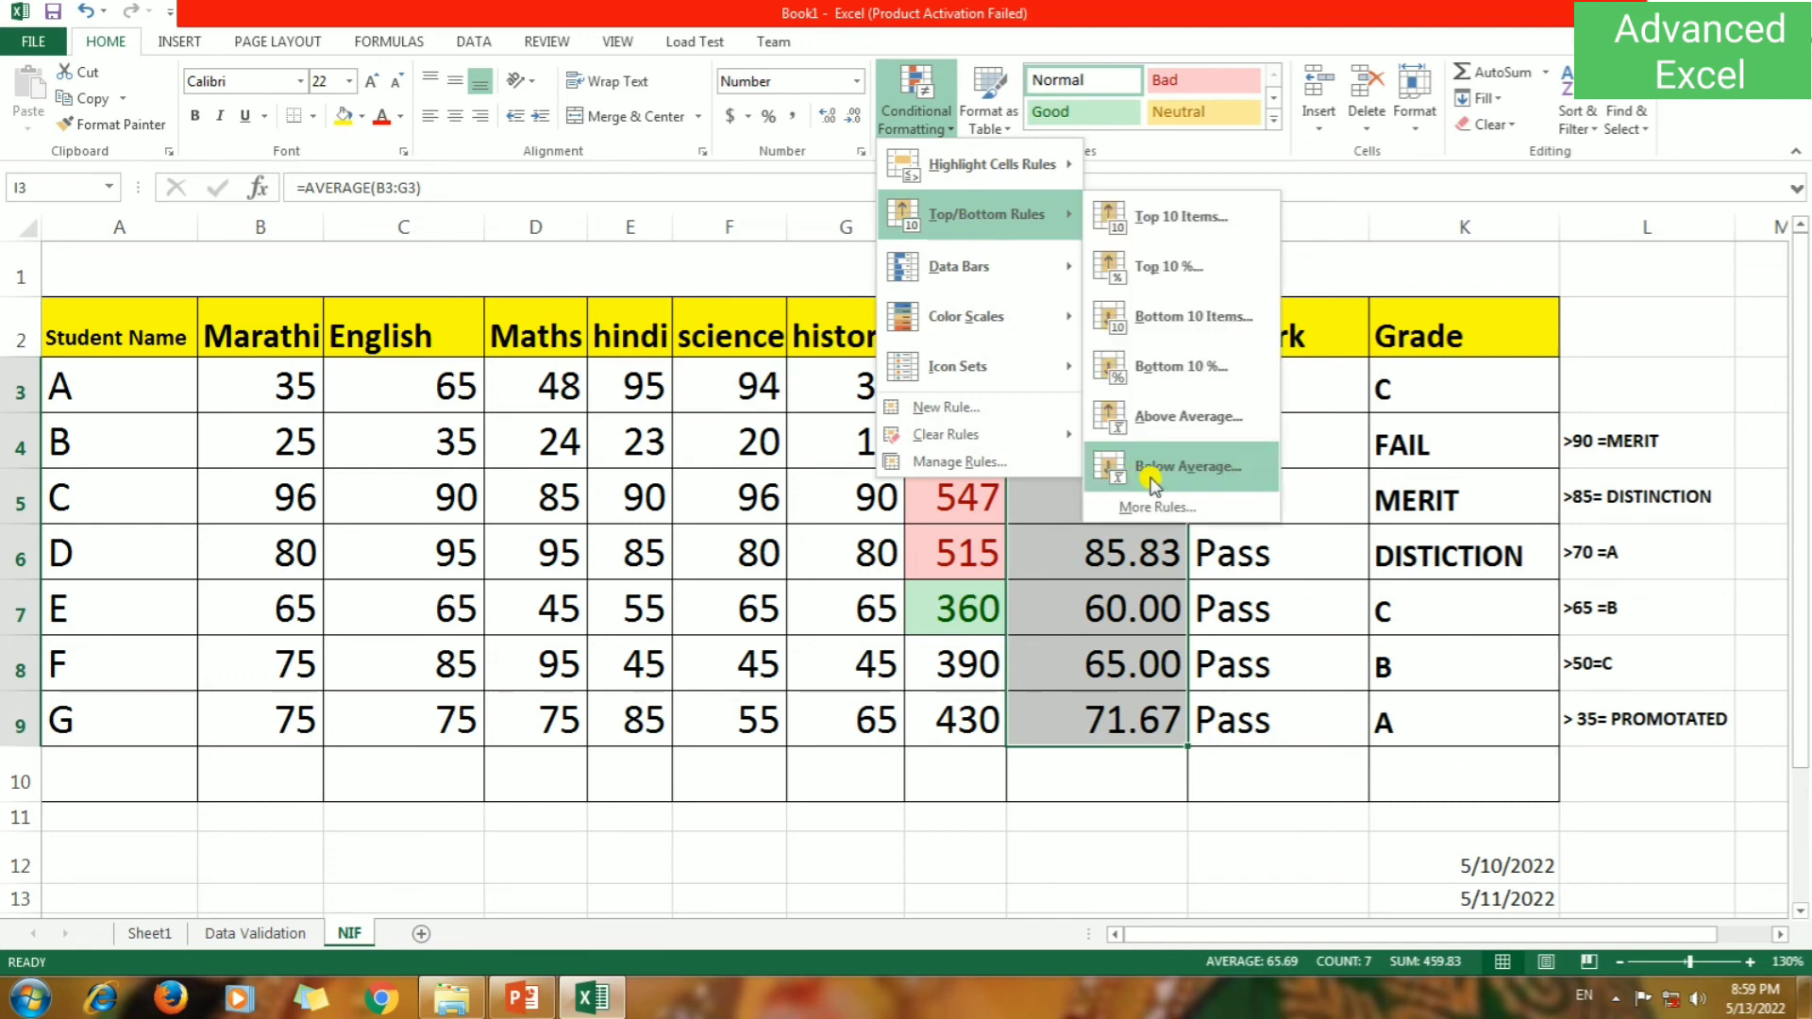
click(1168, 472)
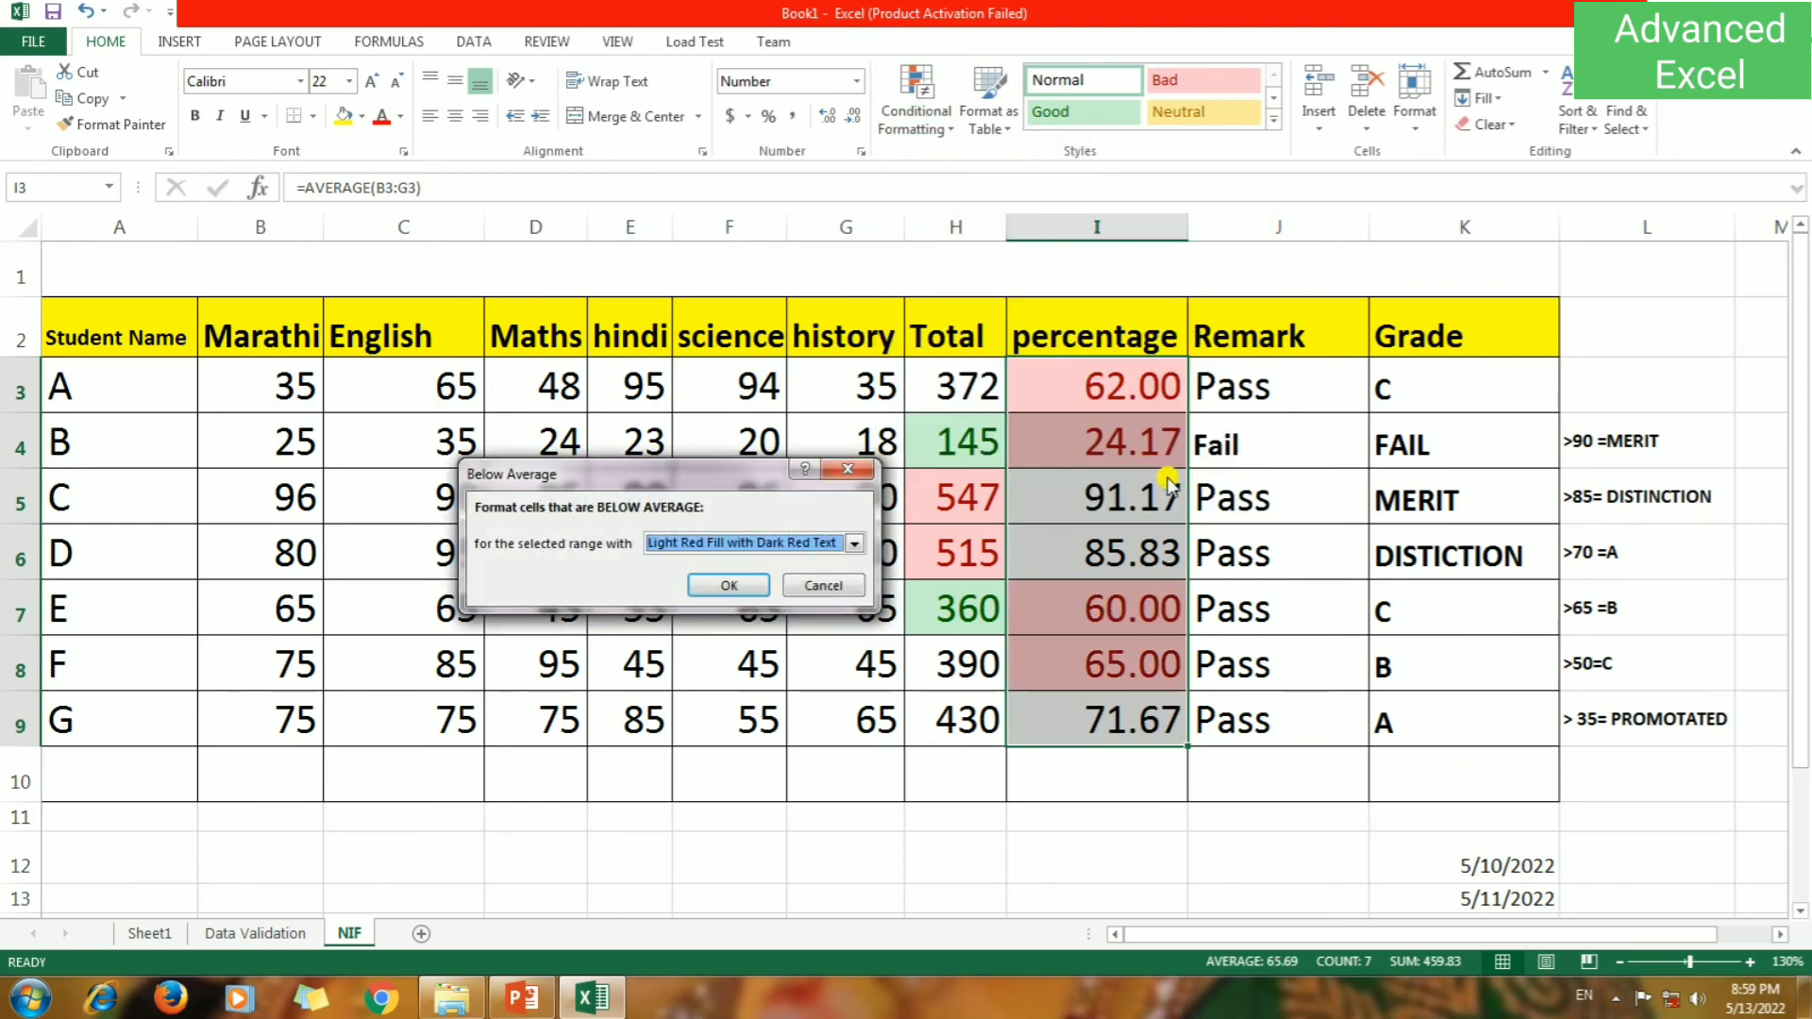
click(741, 585)
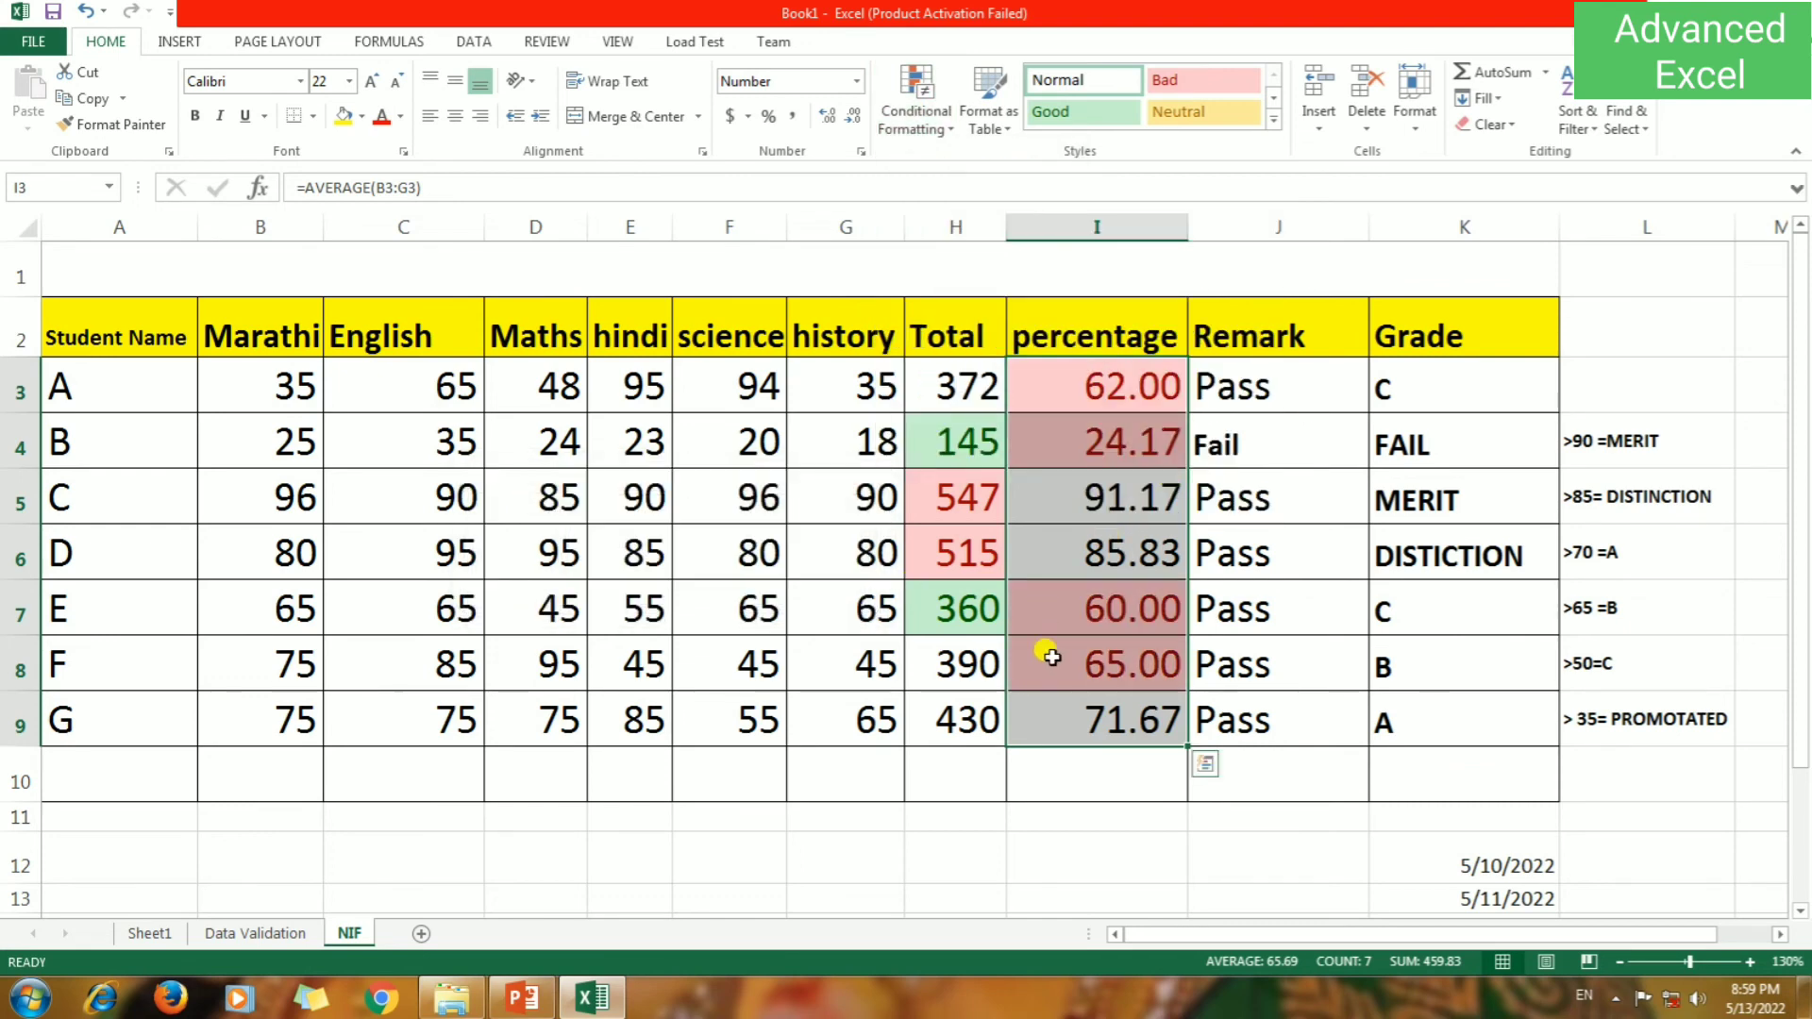
click(1101, 760)
Inspect the highlighted below-average percentages such as 60.00, 24.17 and 62.00.
click(1072, 655)
click(1086, 608)
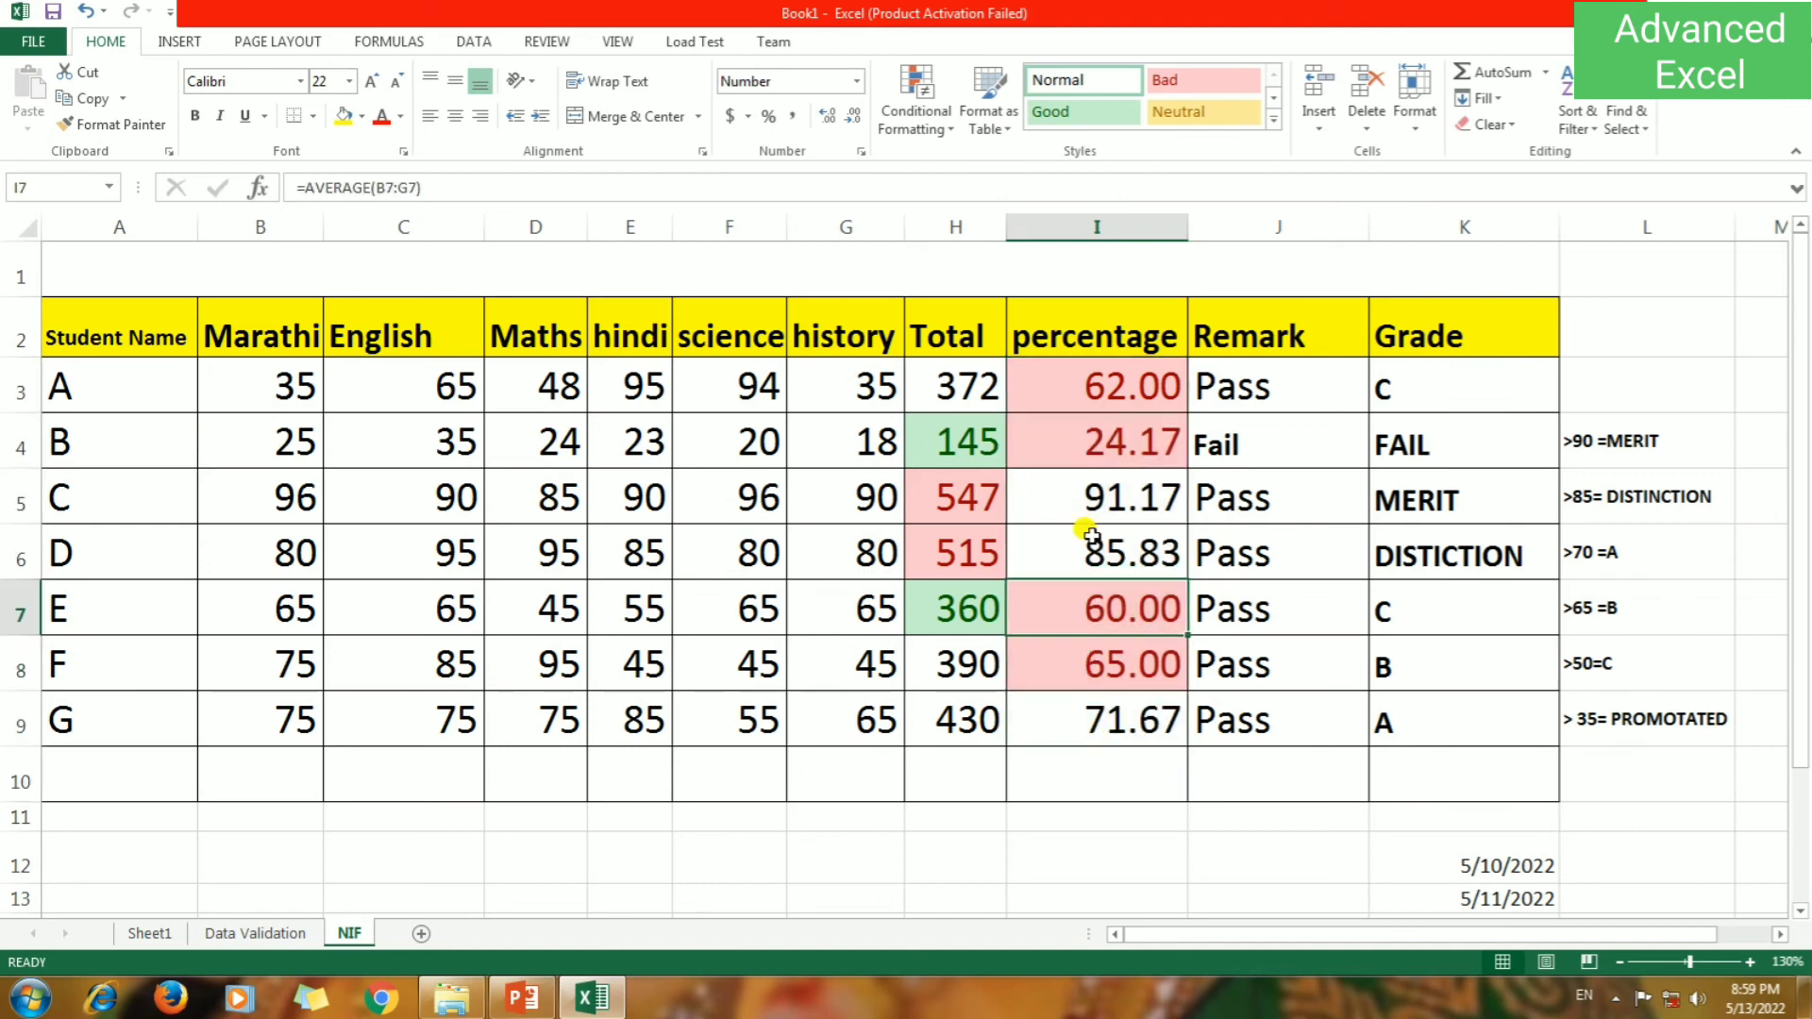
click(1081, 424)
click(1093, 383)
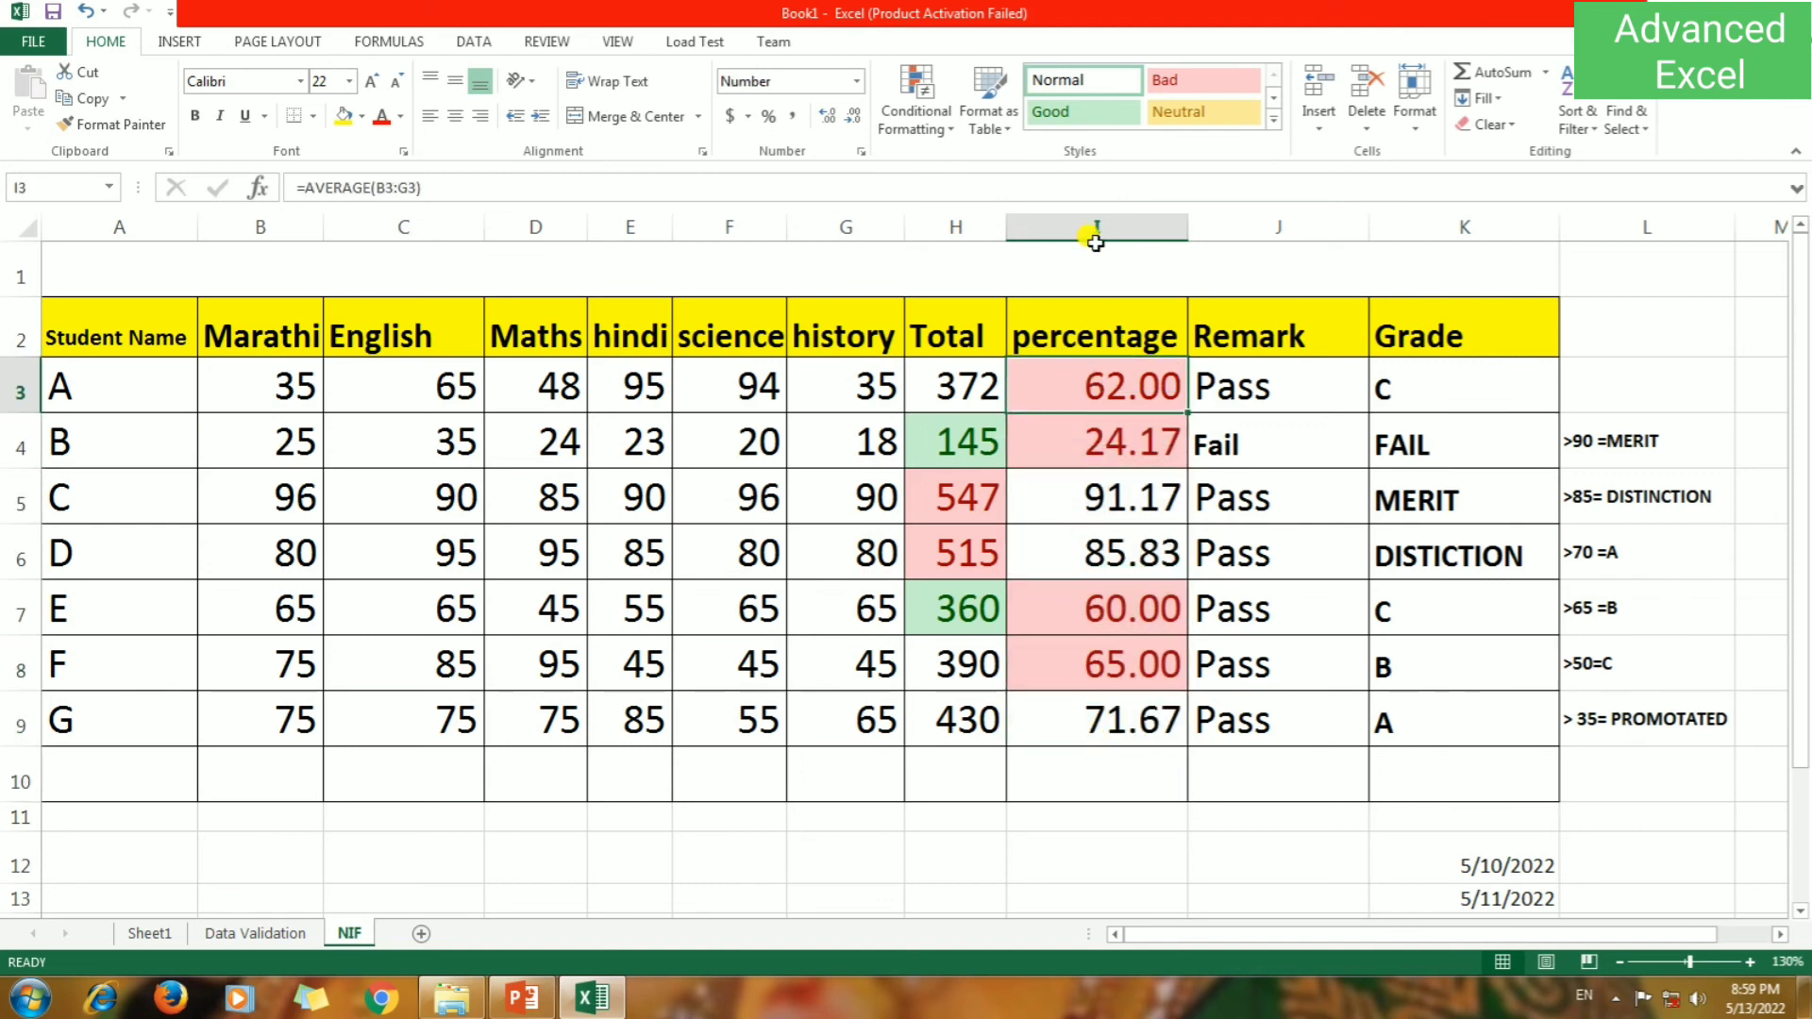
click(908, 126)
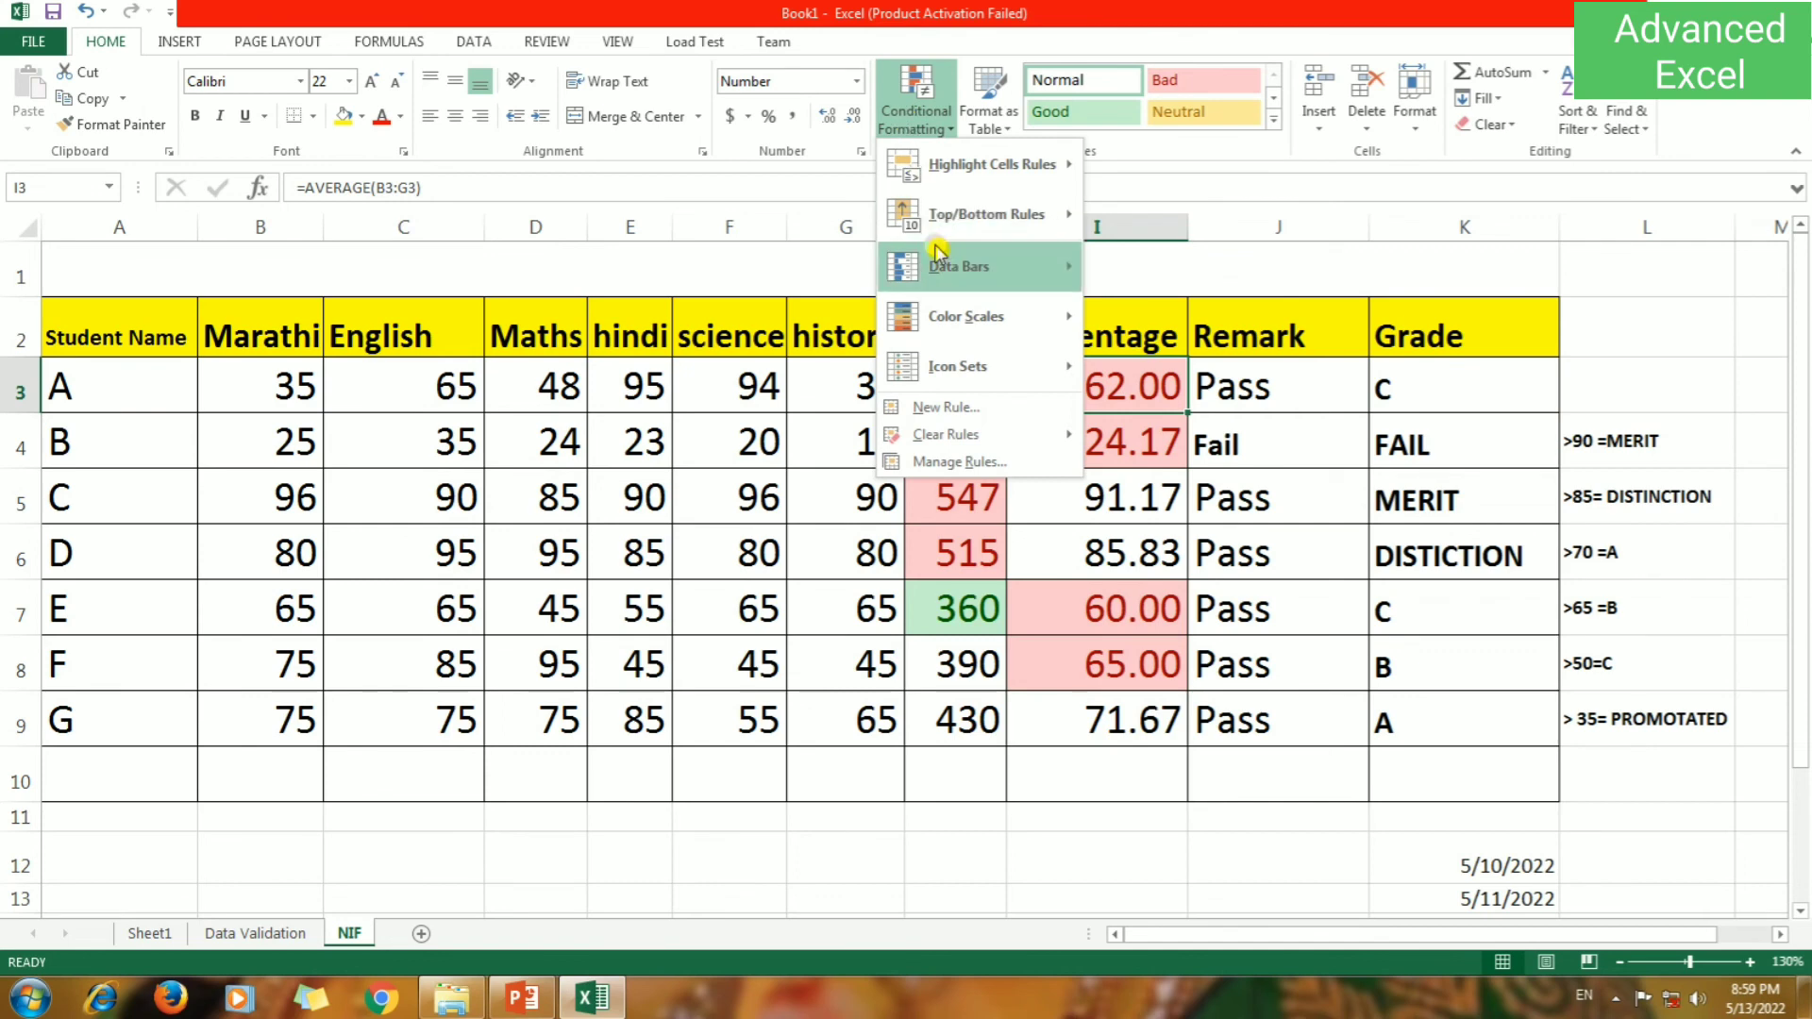